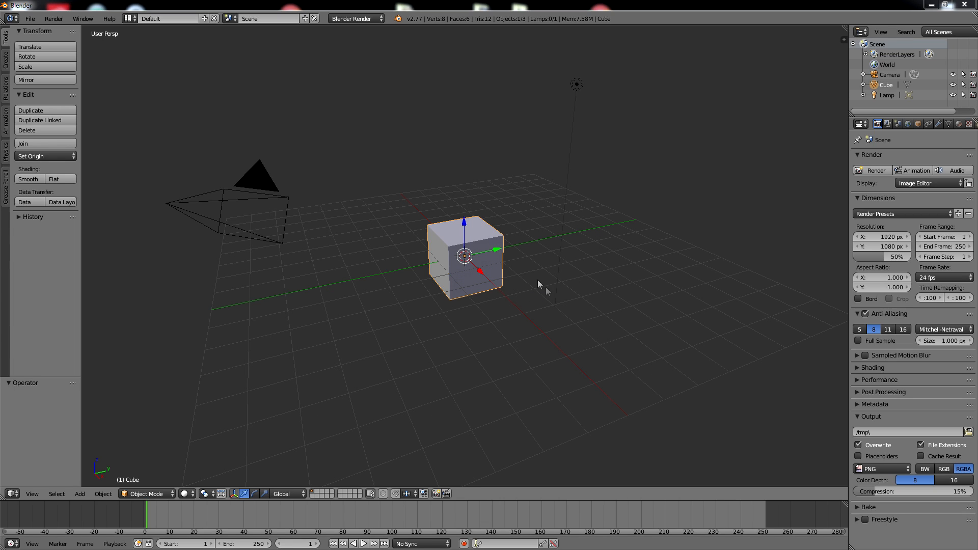
- Delete the default cube from the scene
left_click(518, 270)
key("x")
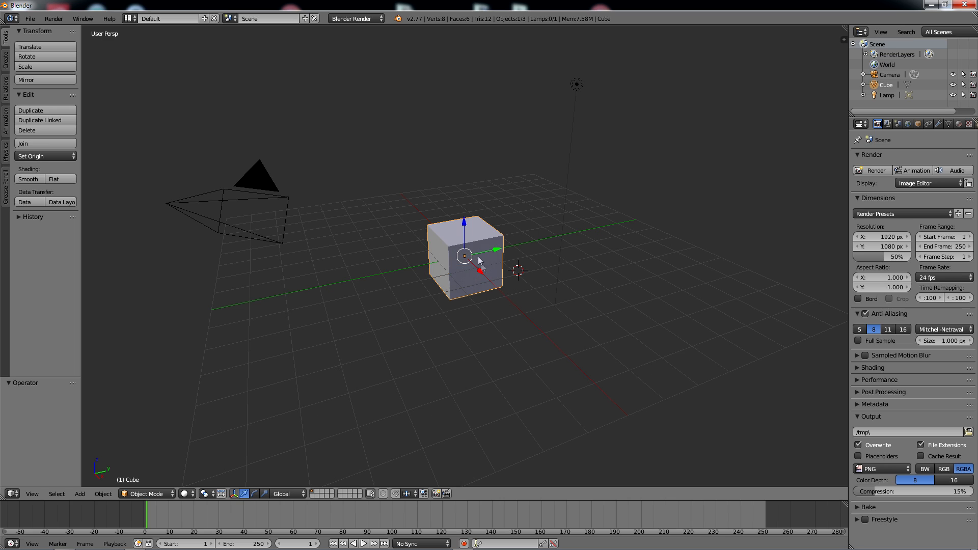
key("x")
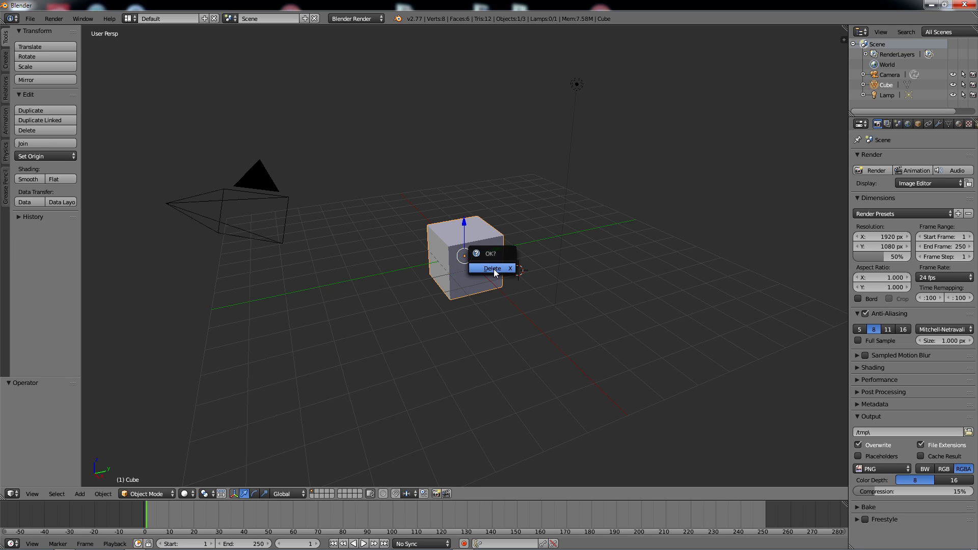
left_click(493, 270)
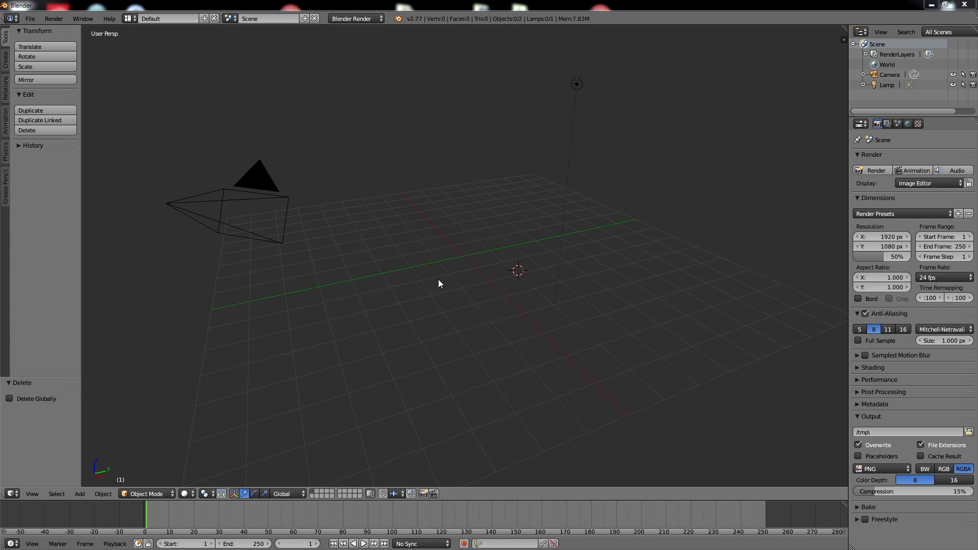
left_click(533, 270)
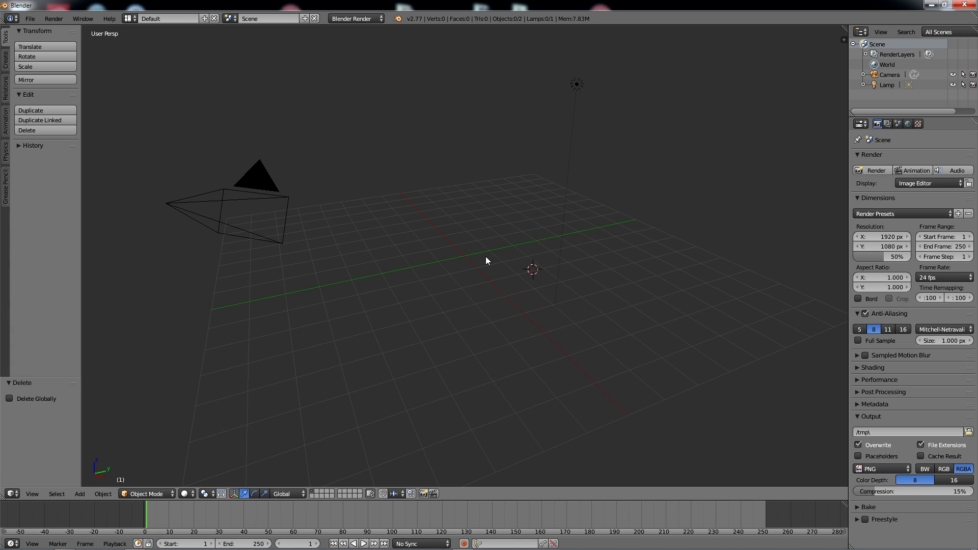
- Import the rifle model awp.obj as a Wavefront file
left_click(30, 19)
mouse_move(60, 202)
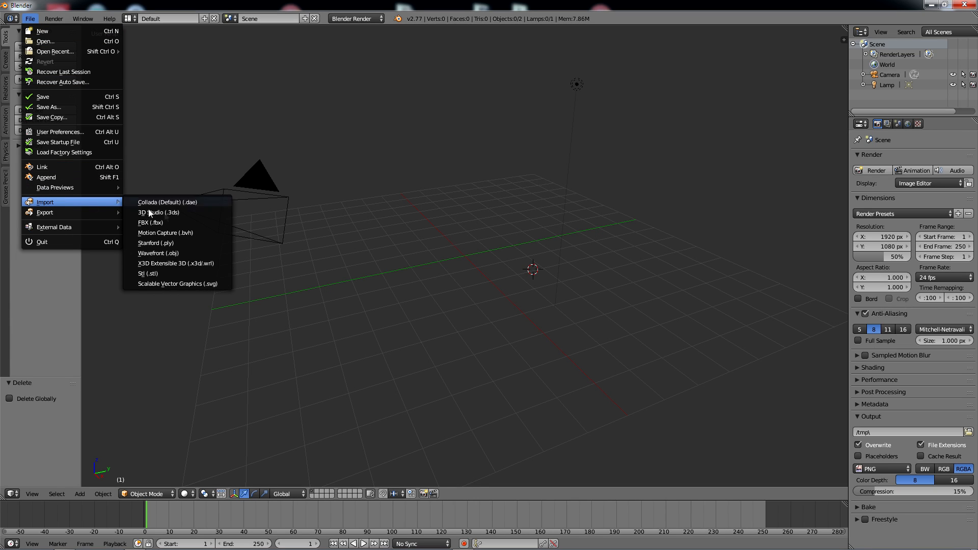
left_click(183, 253)
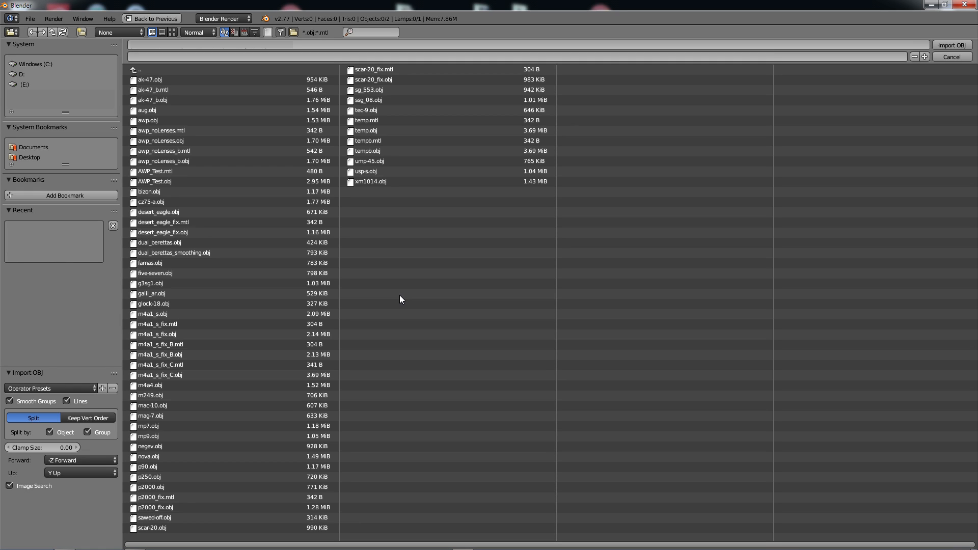
left_click(172, 120)
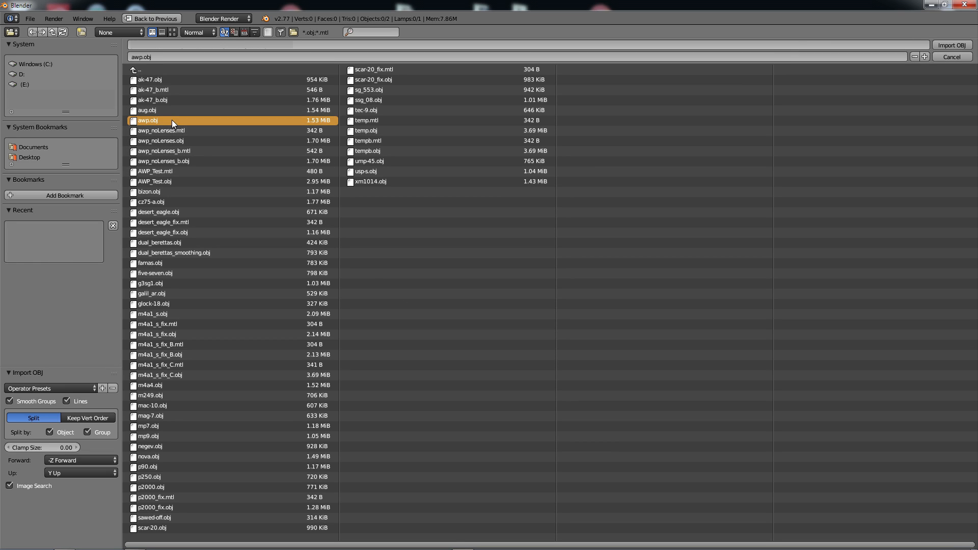
double_click(218, 121)
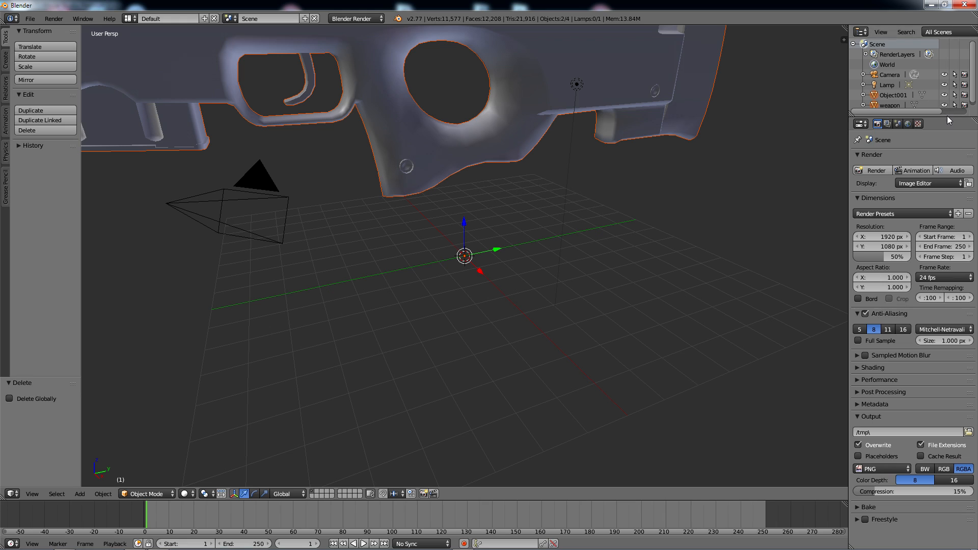
- Enlarge the outliner to list all scene objects and select the weapon object
left_click_drag(949, 120, 946, 162)
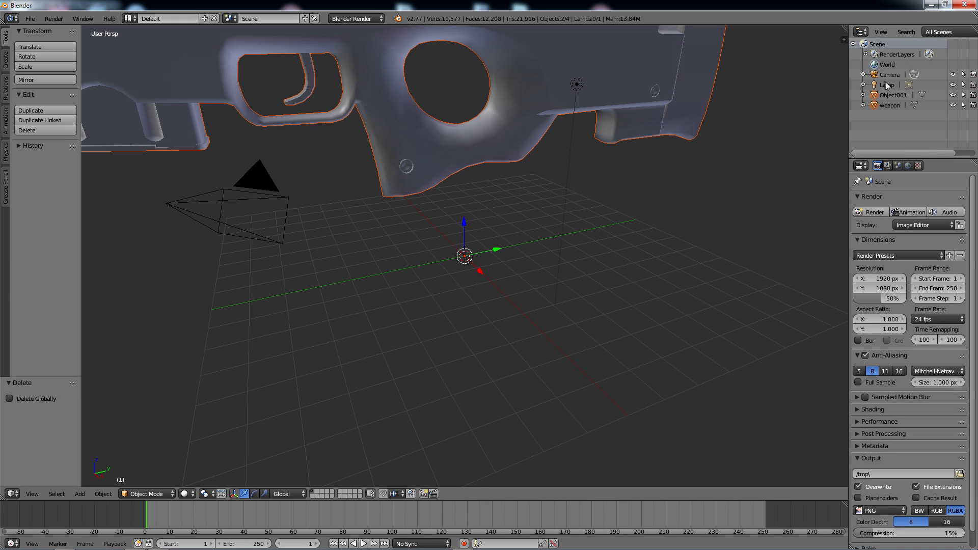
left_click(952, 85)
left_click(953, 74)
left_click(953, 74)
left_click(886, 96)
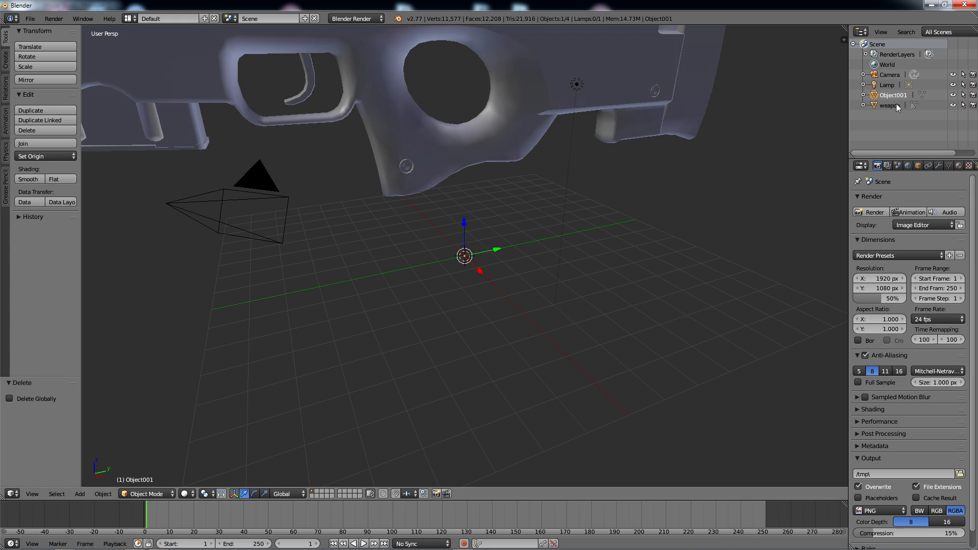
left_click(890, 105)
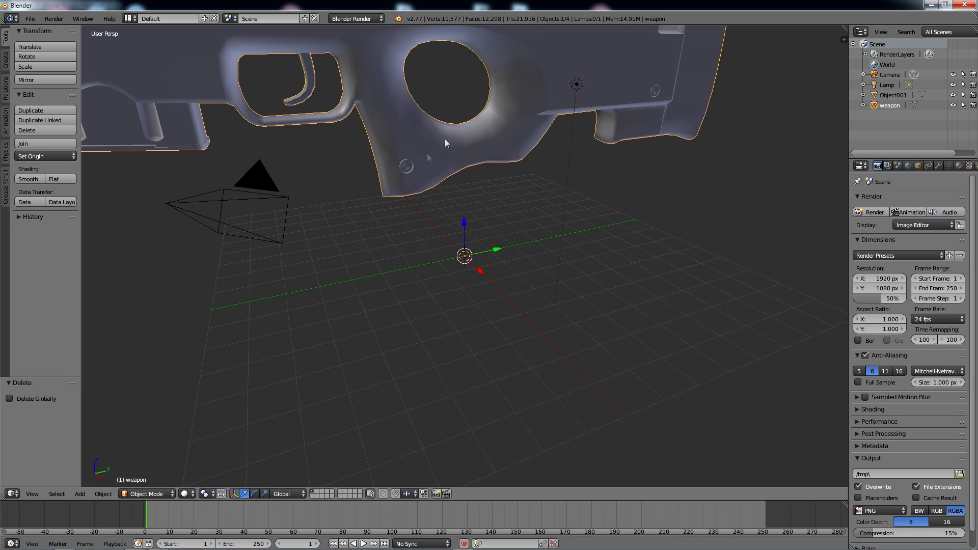
- Examine the whole imported rifle and compare which parts belong to Object001 and to weapon
middle_click_drag(606, 231, 609, 217, "shift")
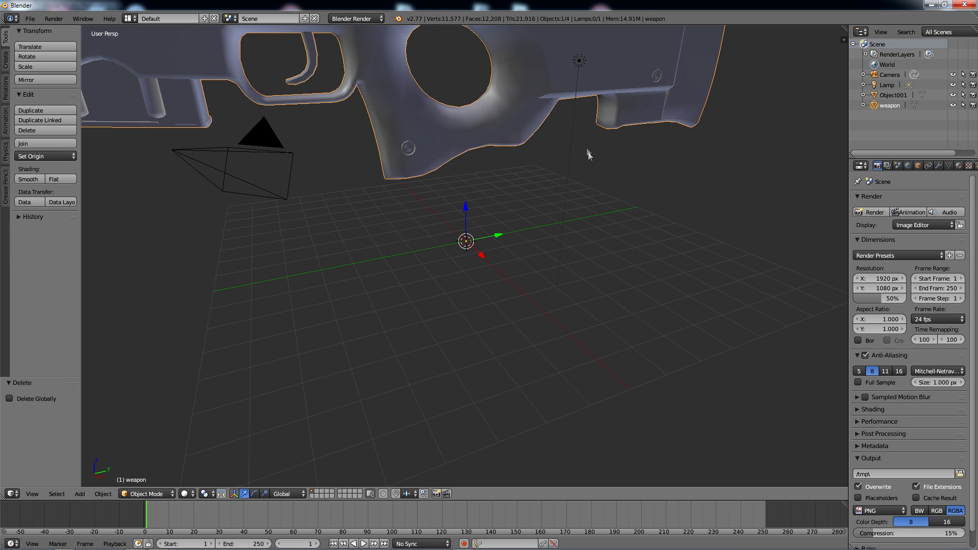
scroll(583, 144, "down", 8)
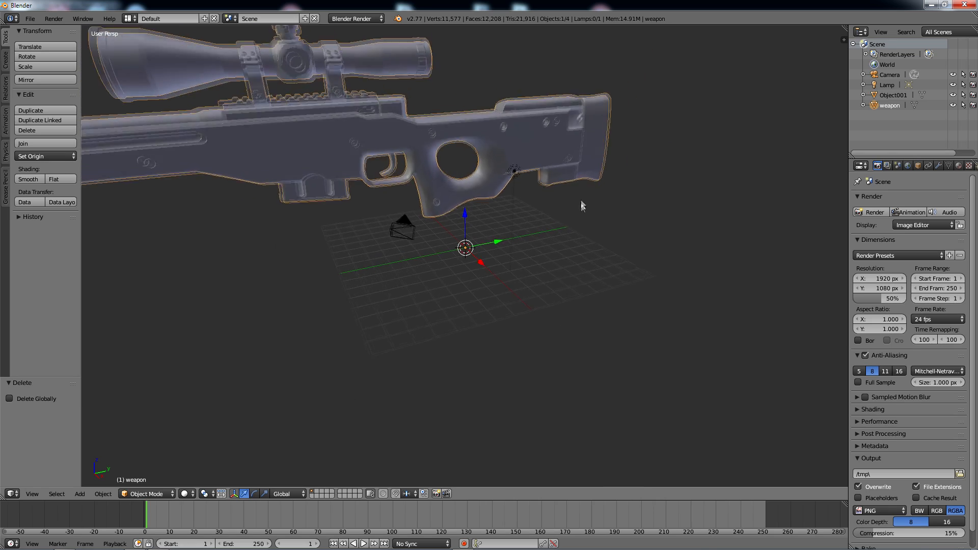
scroll(563, 176, "down", 3)
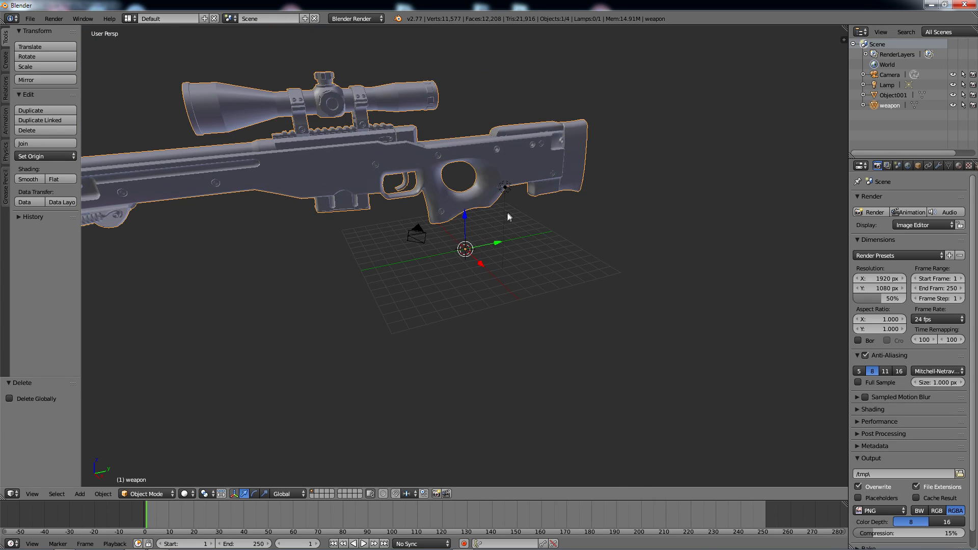
middle_click_drag(521, 208, 735, 295)
scroll(709, 279, "up", 3)
scroll(711, 285, "down", 1)
middle_click_drag(751, 150, 752, 154)
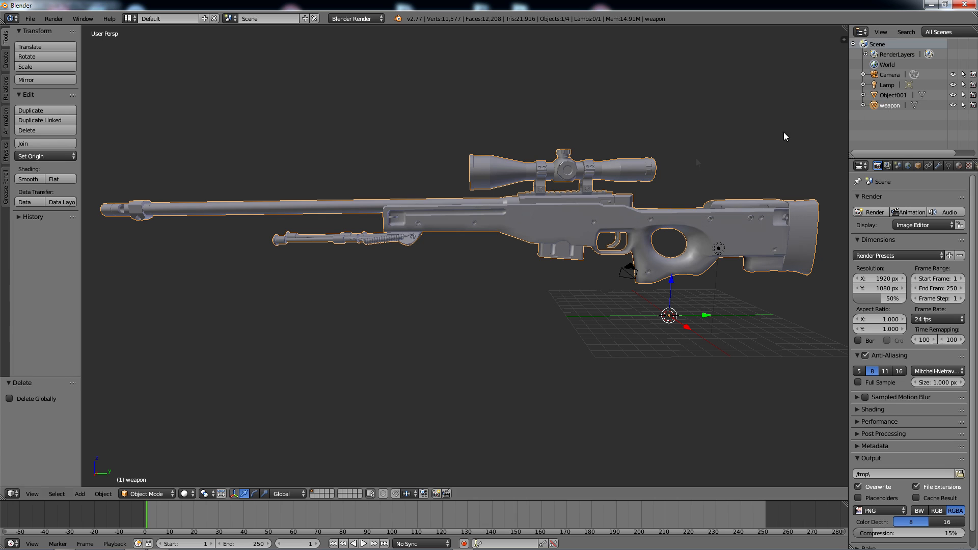
left_click(894, 95)
left_click(890, 105)
middle_click_drag(760, 118, 653, 128)
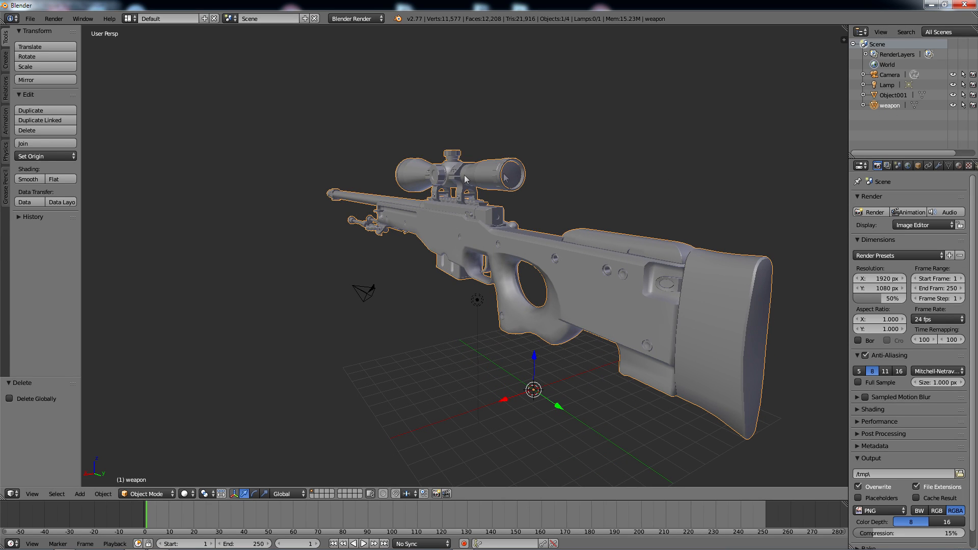
- Hide and show Object001 again to check which part of the scope it forms
left_click(894, 96)
scroll(576, 125, "up", 2)
middle_click_drag(576, 124, 683, 92)
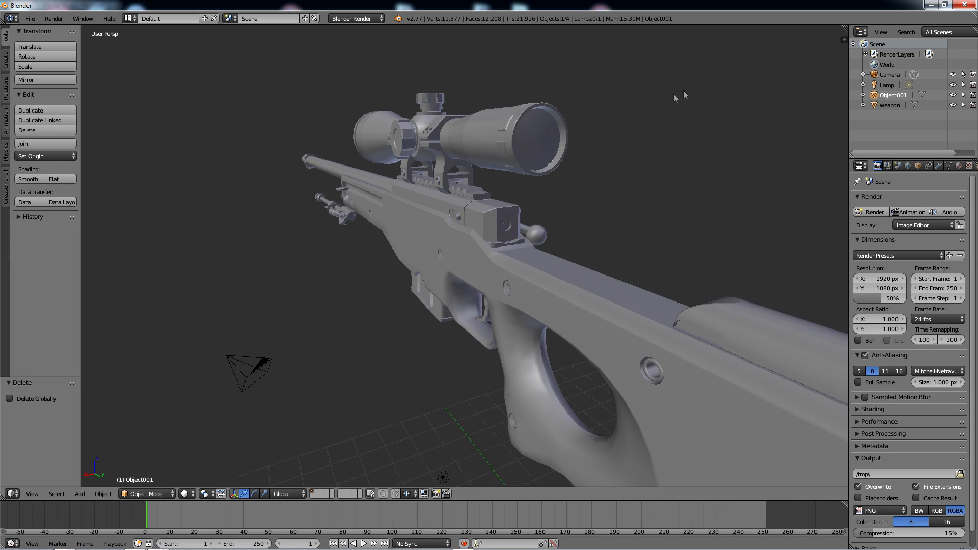
left_click(953, 96)
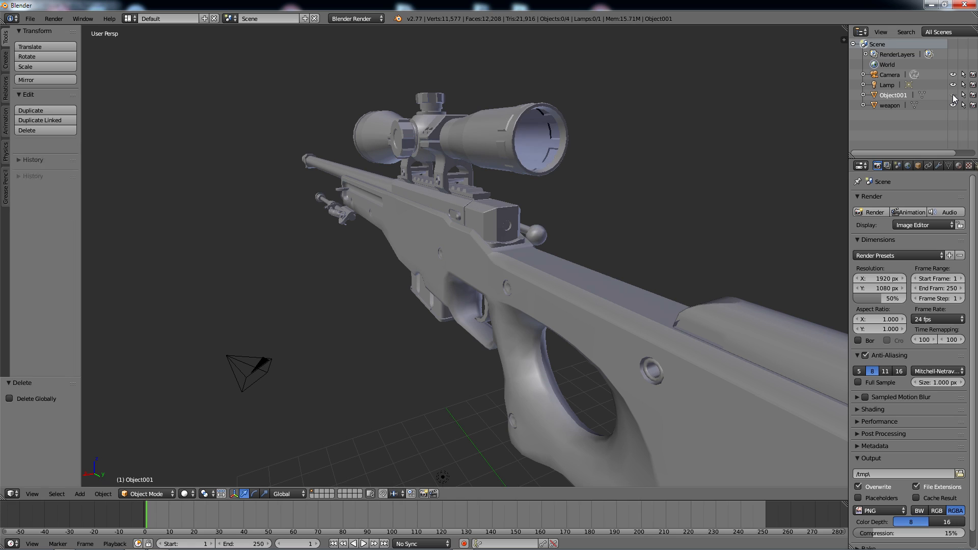
left_click(954, 96)
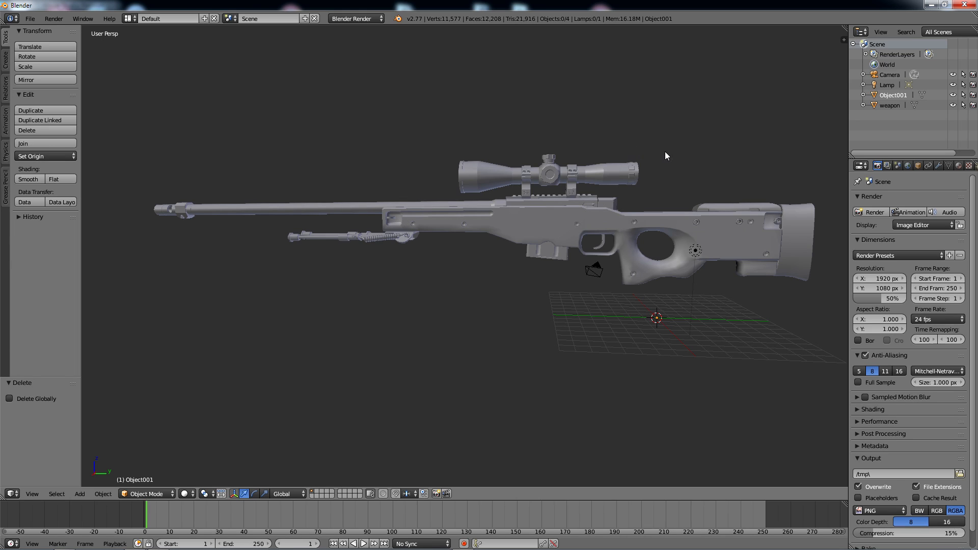
- Delete Object001, the scope lens object, from the scene
middle_click_drag(696, 148, 507, 187)
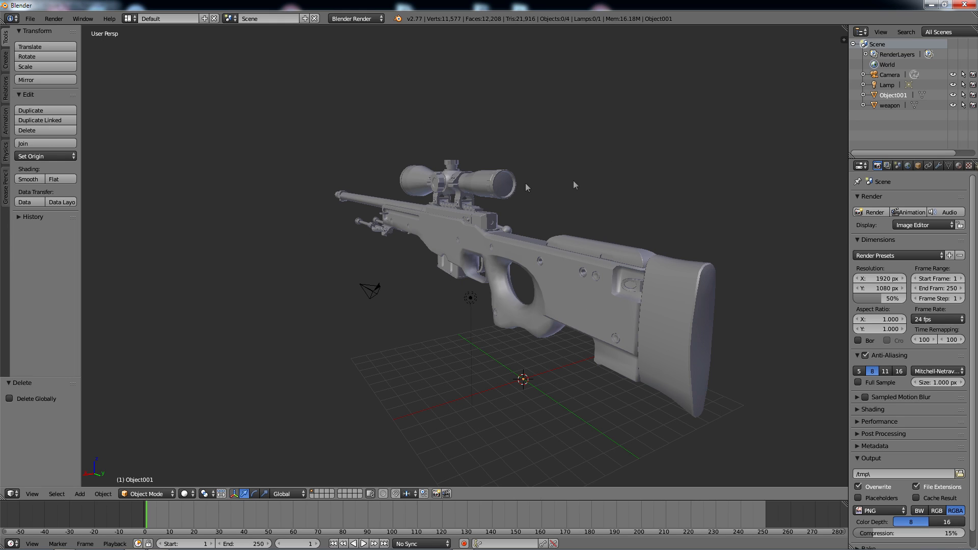
left_click(876, 95)
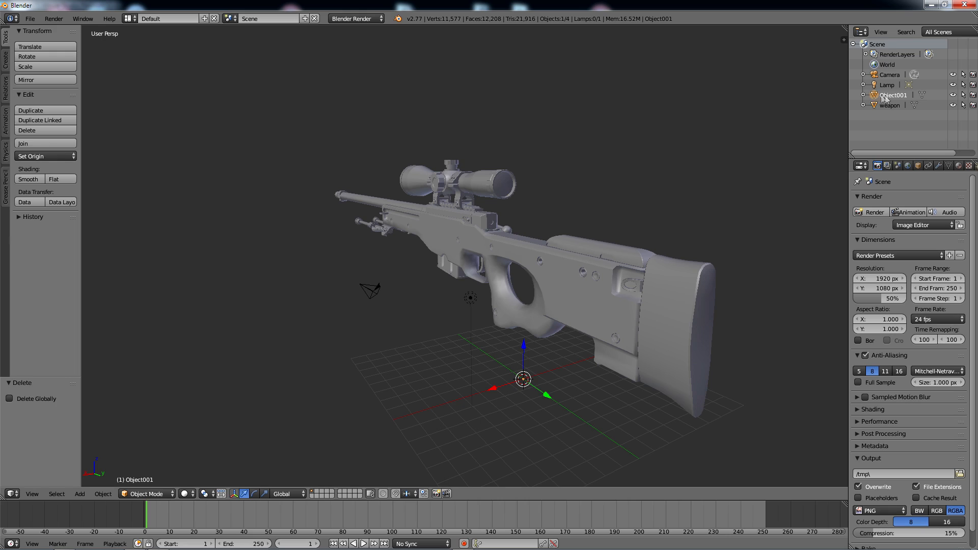
left_click(678, 199)
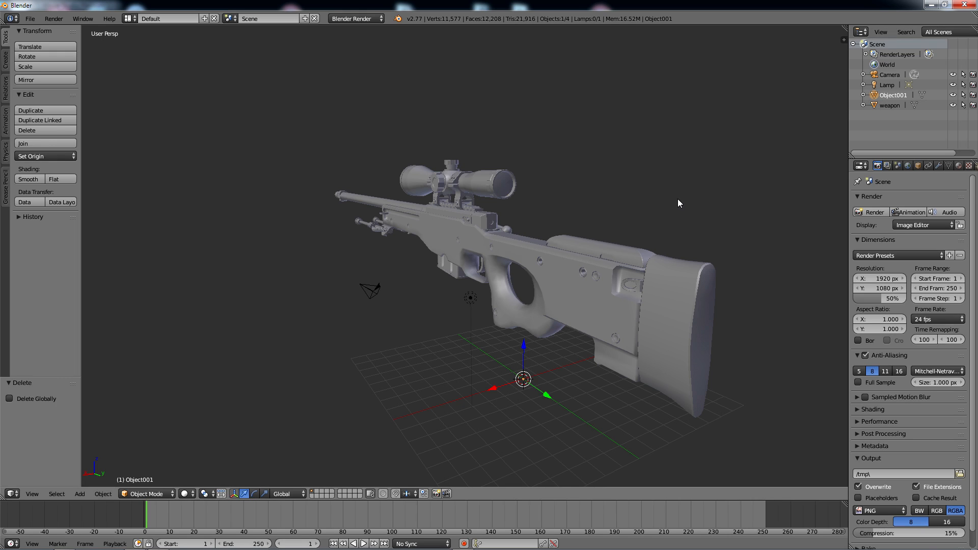
left_click(874, 103)
left_click(874, 95)
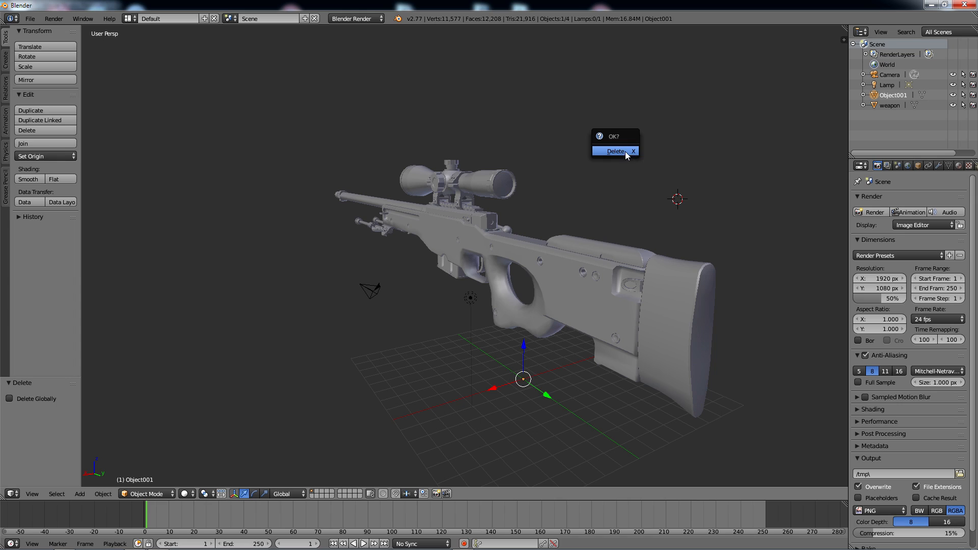
left_click(631, 152)
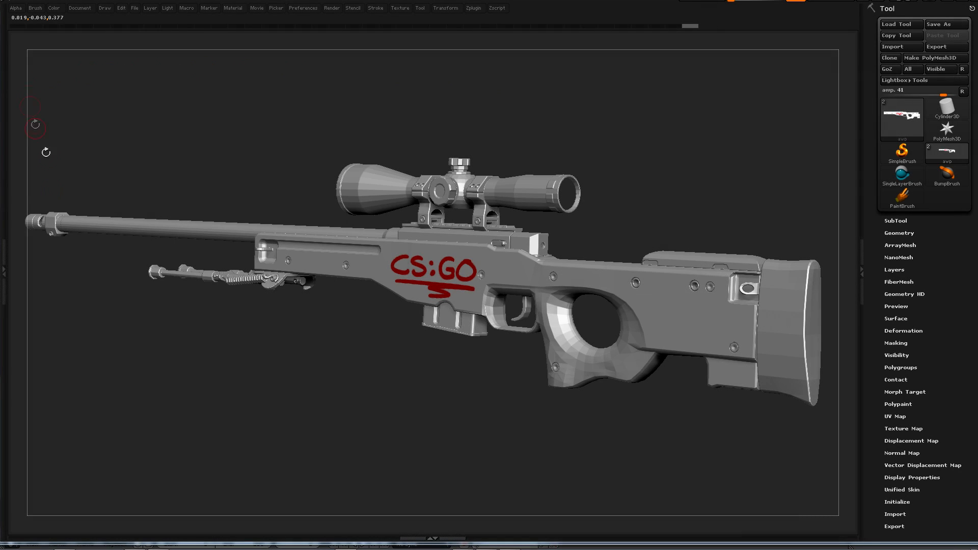
- Switch to ZBrush and hide the first subtool of the awp model, leaving only the painted stock visible
left_click(776, 151)
left_click(900, 223)
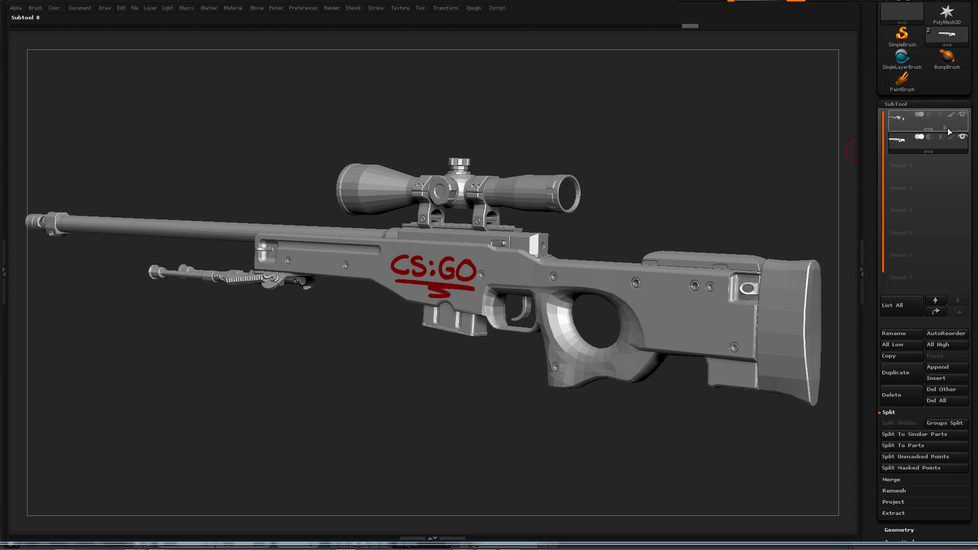
left_click(963, 115)
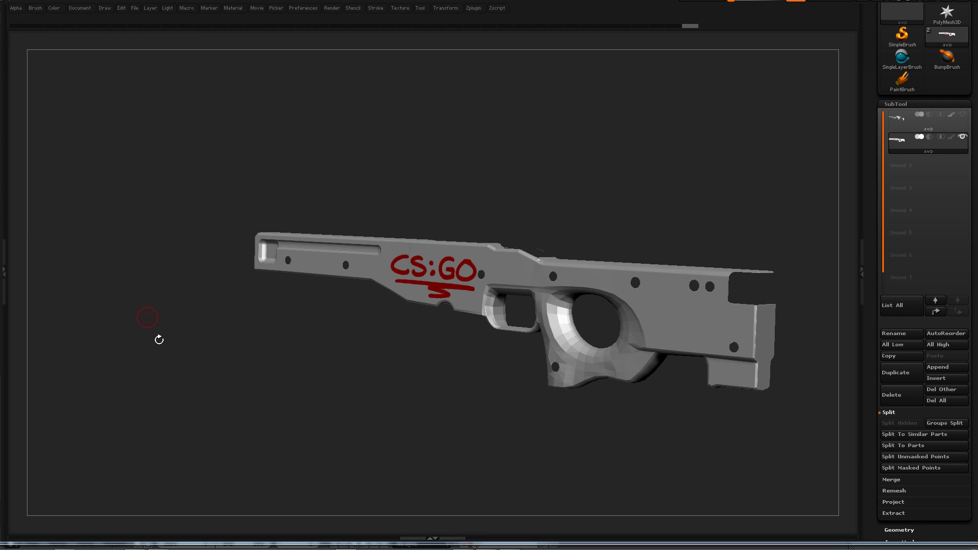
- Morph the stock into its flat UV layout and examine where the CS:GO lettering lies
left_click(895, 104)
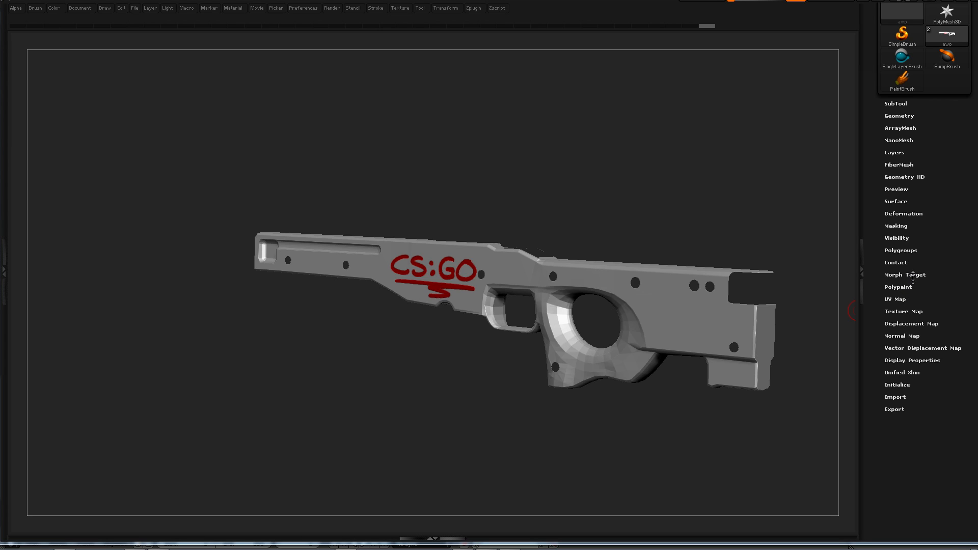
left_click(901, 299)
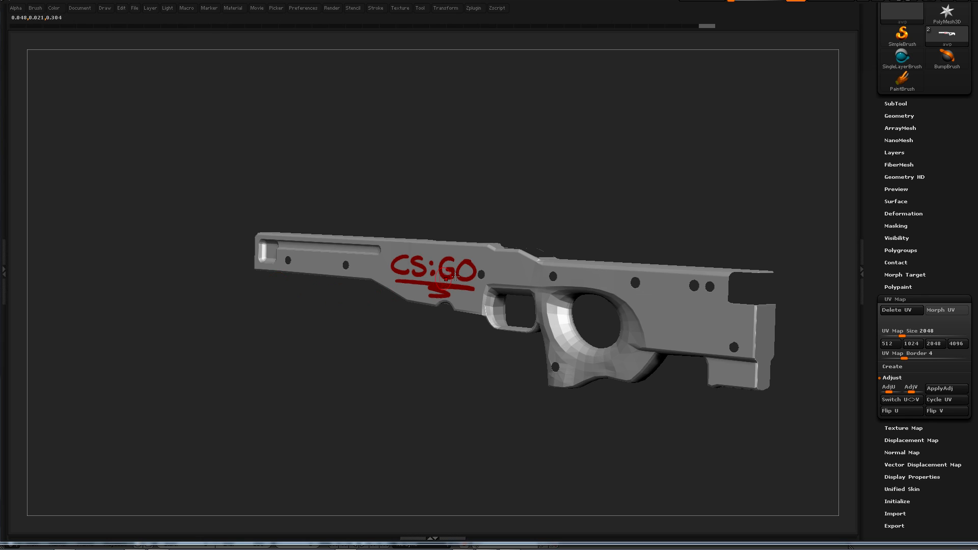
left_click(940, 310)
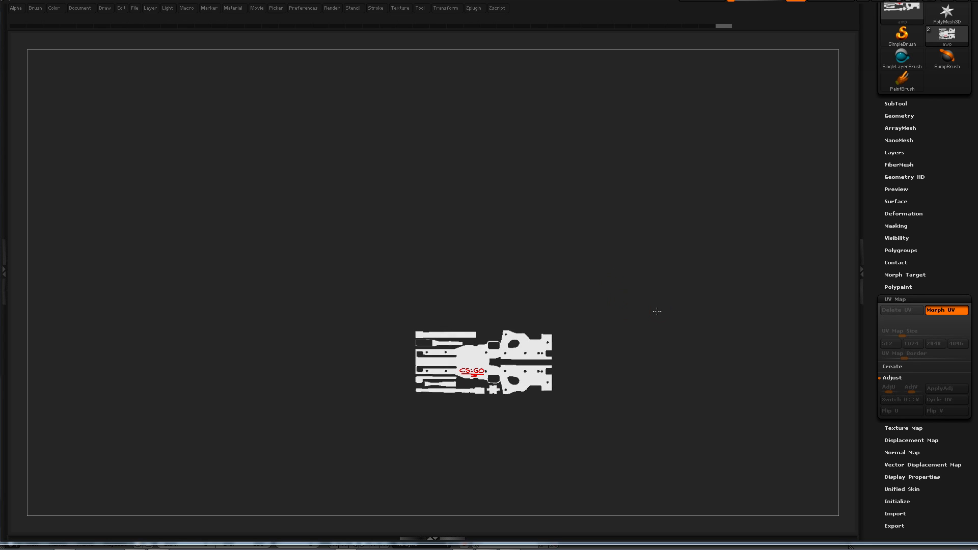
mouse_move(651, 354)
left_mouse_down("alt")
mouse_move(649, 285)
mouse_move(673, 345)
mouse_move(704, 328)
left_mouse_up("alt")
left_click_drag(669, 263, 694, 296)
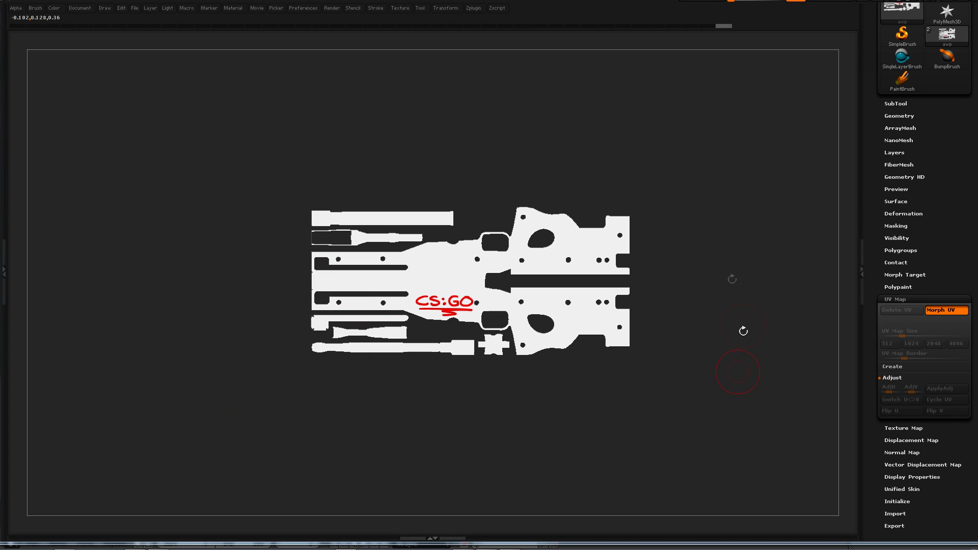
- Turn off the UV morph and examine the CS:GO lettering on the 3D stock up close
left_click(961, 310)
mouse_move(771, 258)
left_mouse_down()
mouse_move(699, 225)
mouse_move(673, 198)
mouse_move(693, 224)
mouse_move(534, 392)
left_mouse_up()
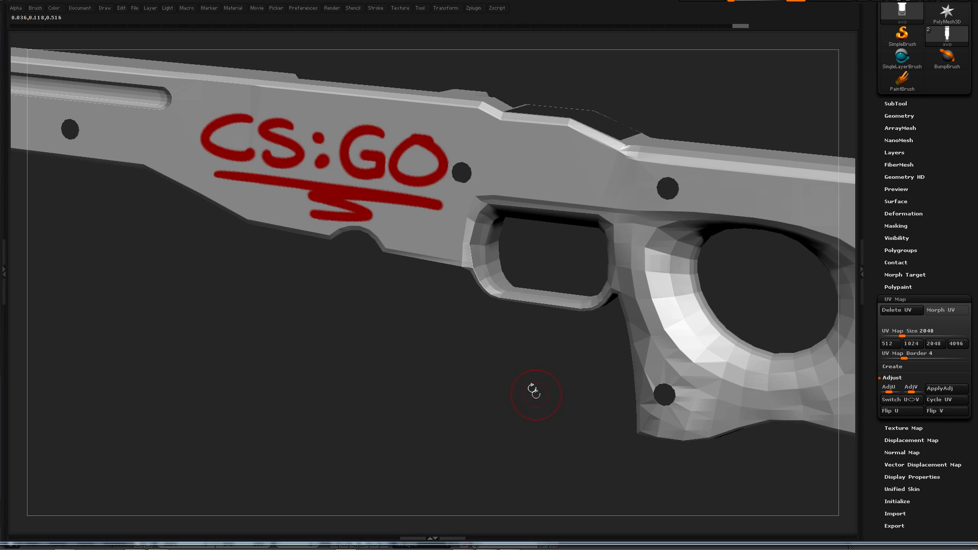
key("f")
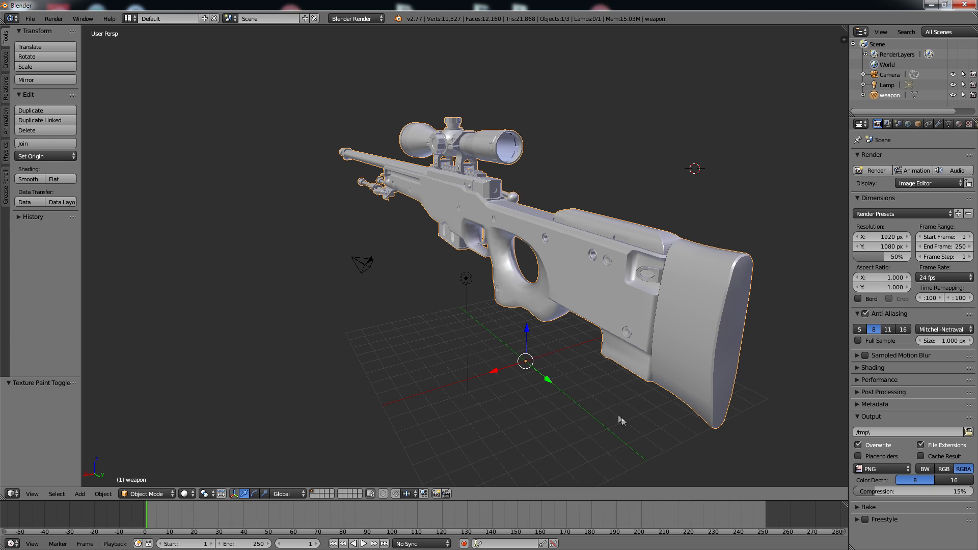
- Switch back to Blender, put the weapon object into Texture Paint mode and widen the tool shelf
left_click(149, 495)
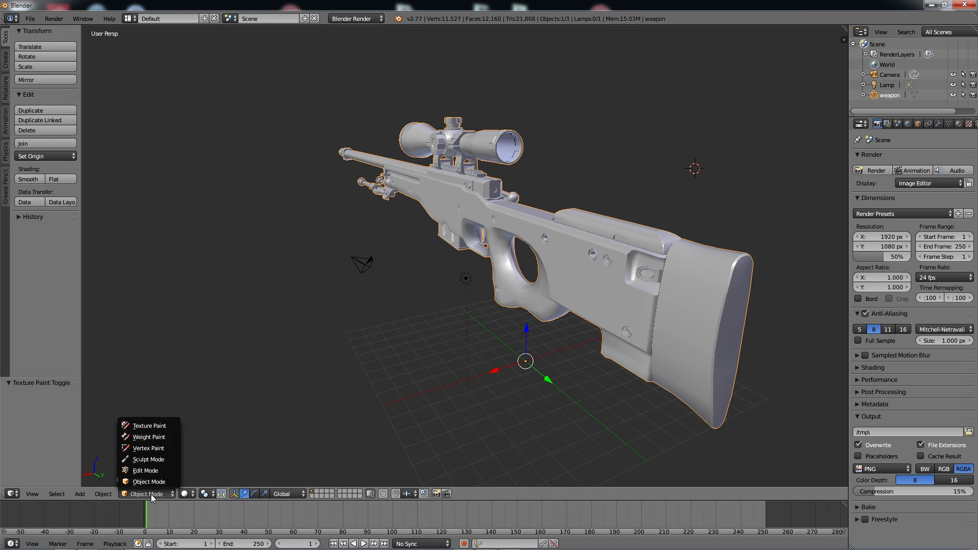
left_click(166, 431)
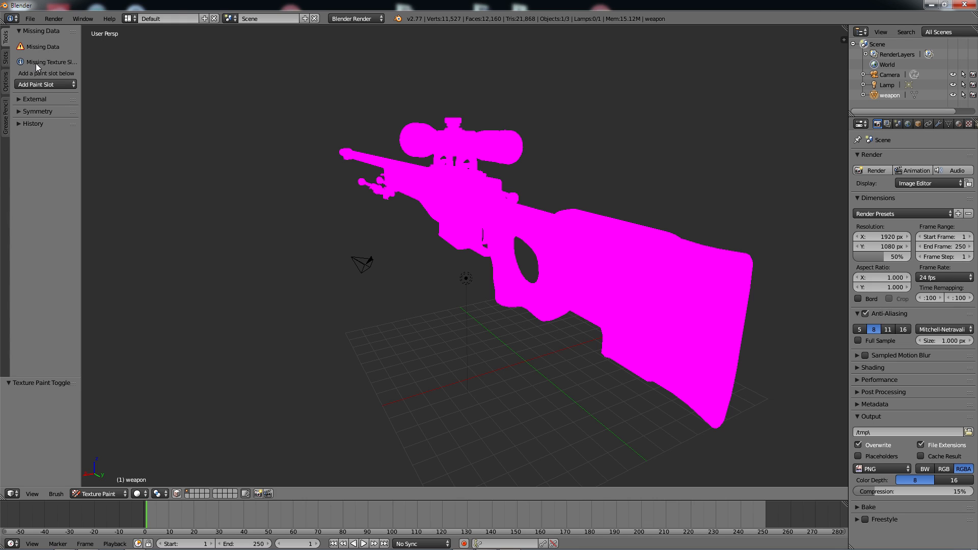
left_click_drag(80, 65, 95, 67)
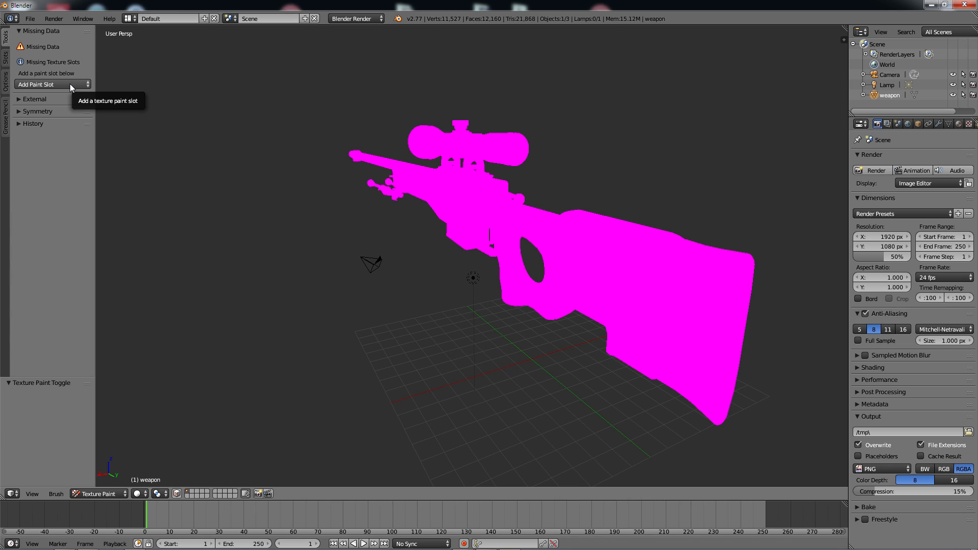
- Start a Diffuse Color paint slot for the weapon, name it Template and size it 2048 by 2048 px
left_click(70, 84)
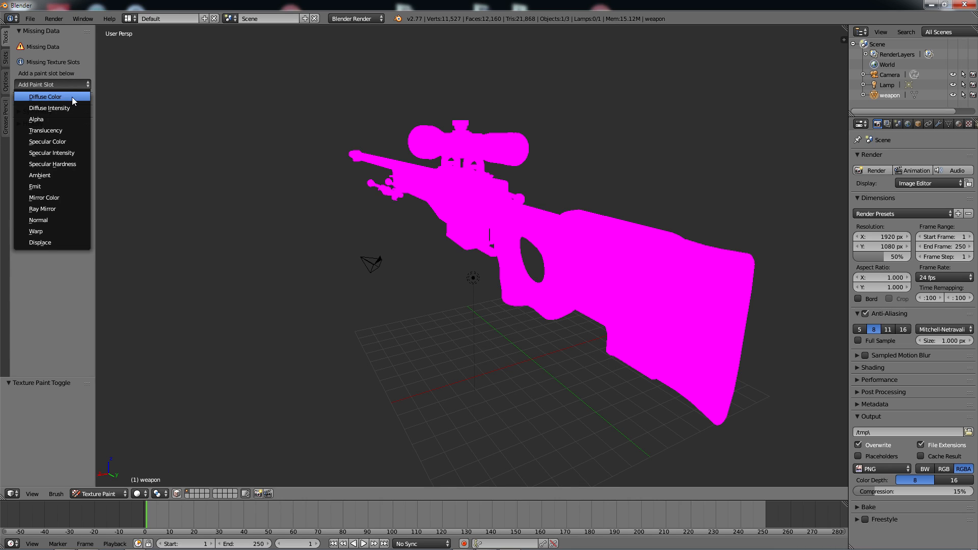
left_click(72, 97)
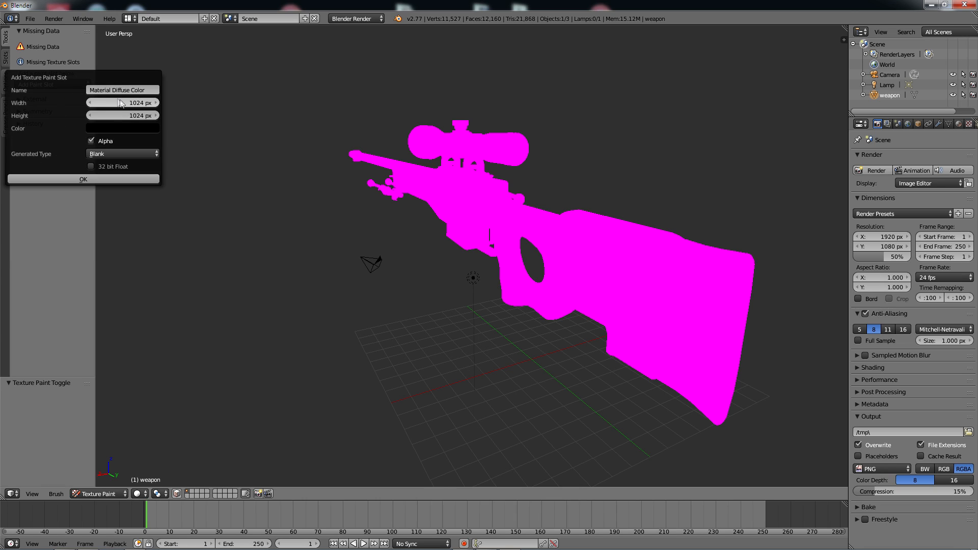
left_click(153, 91)
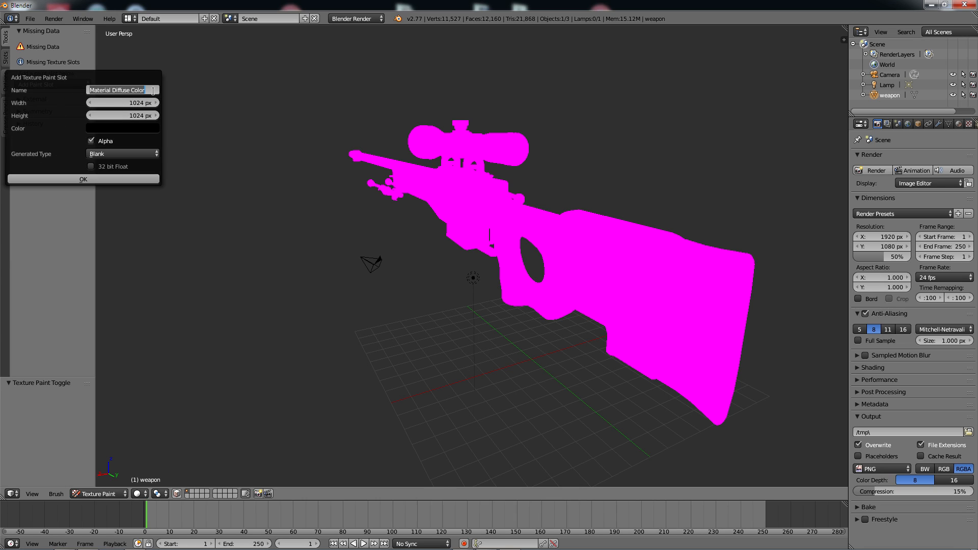
type("Template")
key("Return")
left_click(145, 106)
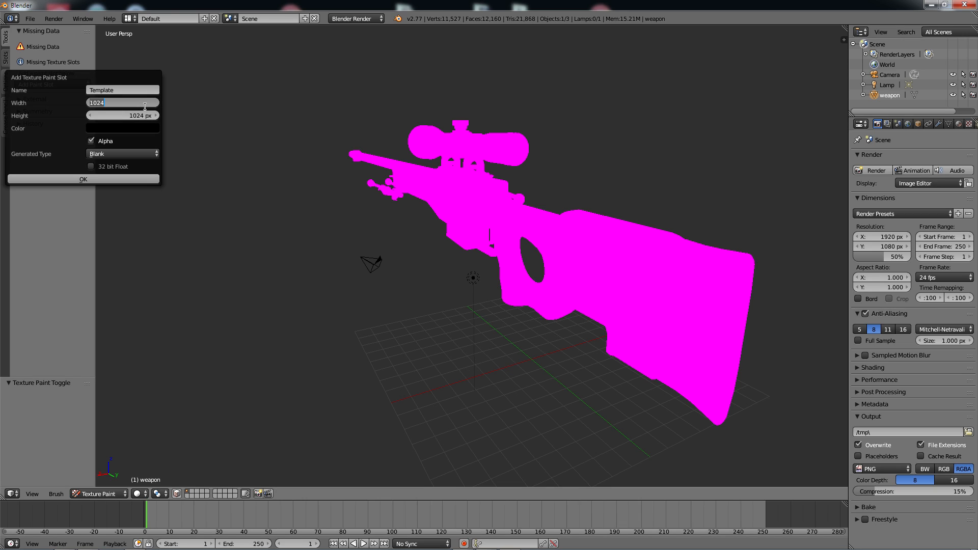
type("2048")
key("Return")
left_click(147, 117)
type("2048")
key("Return")
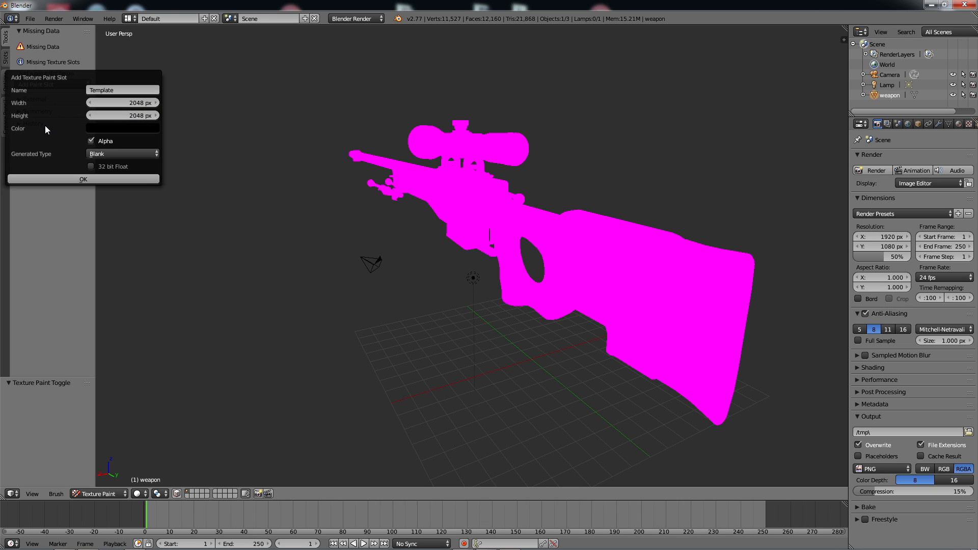
- Set the fill colour's alpha to 0, keep the Blank generated type and create the paint slot
left_click(103, 127)
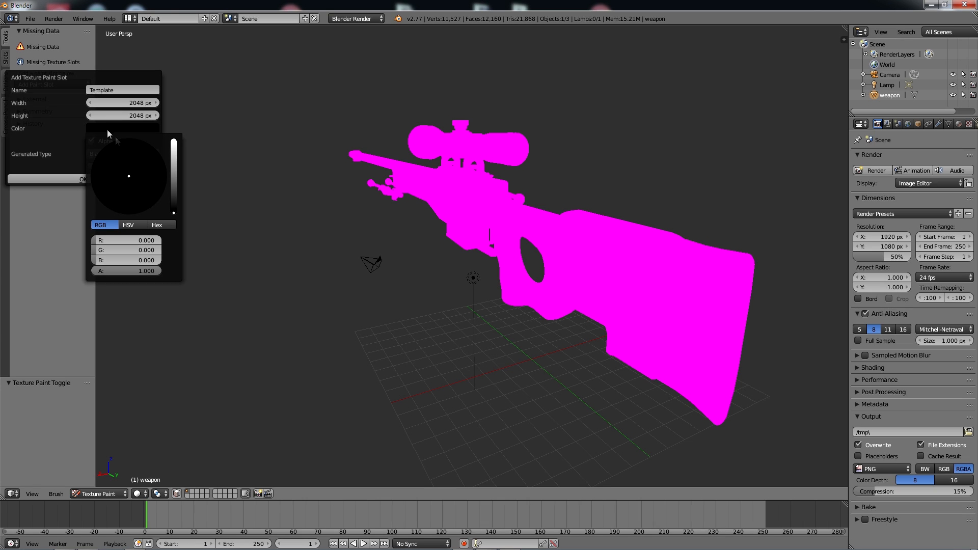
left_click(145, 271)
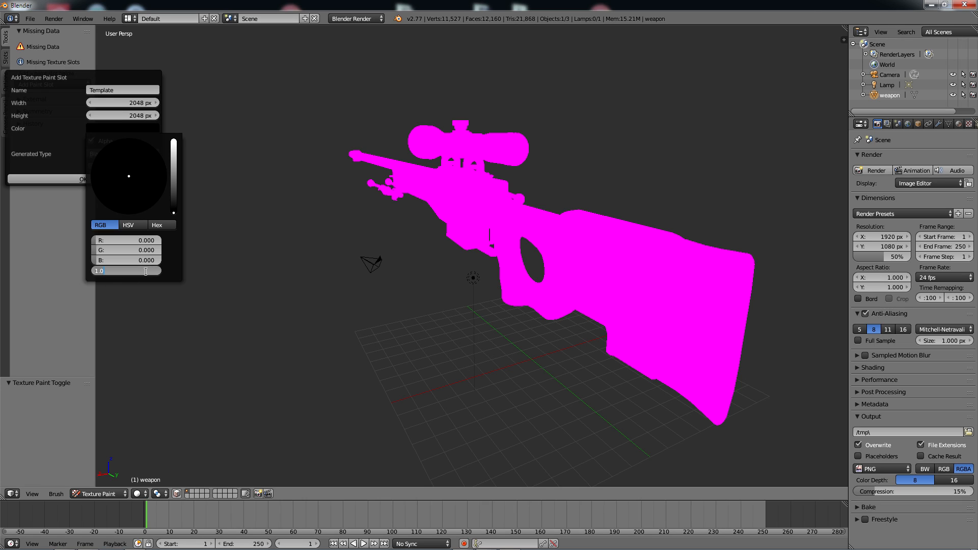
key("BackSpace")
type("0")
key("Return")
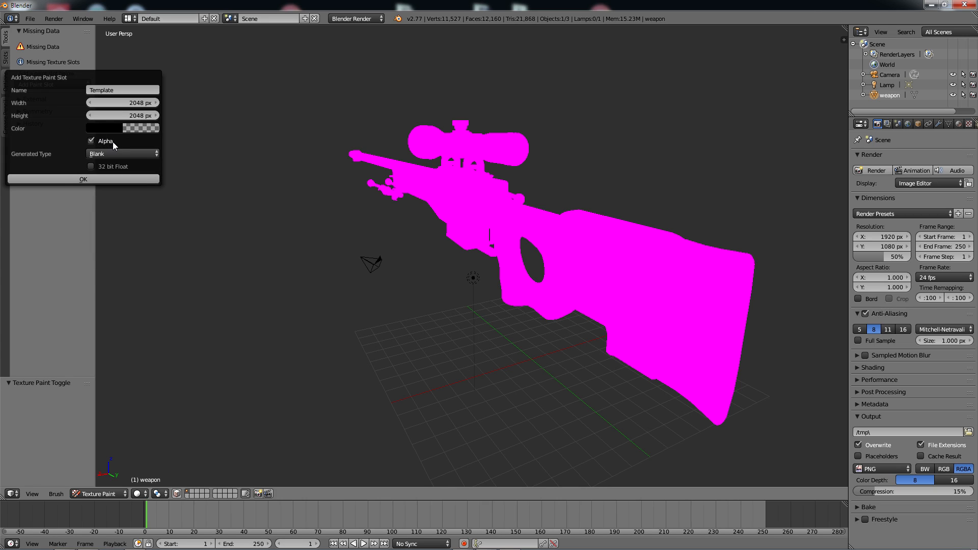
left_click(119, 153)
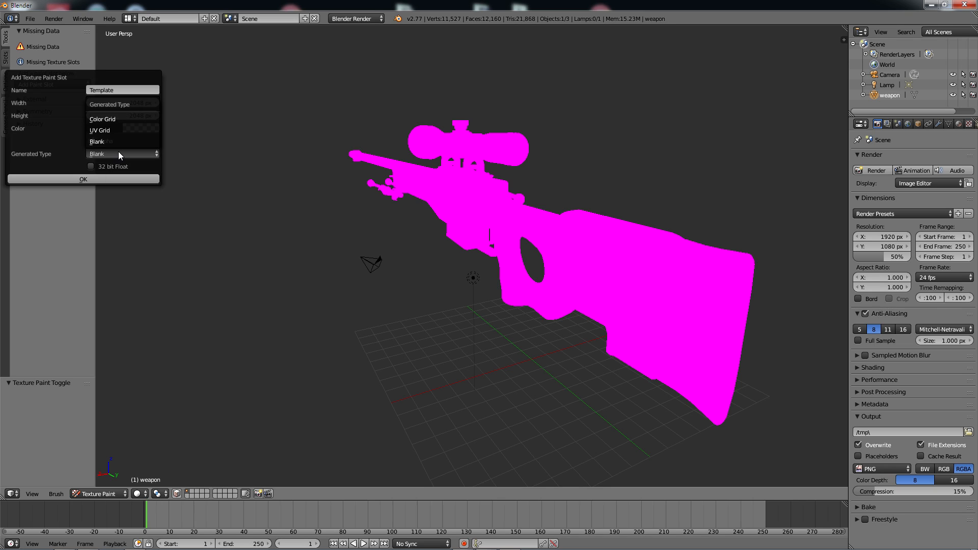
left_click(109, 179)
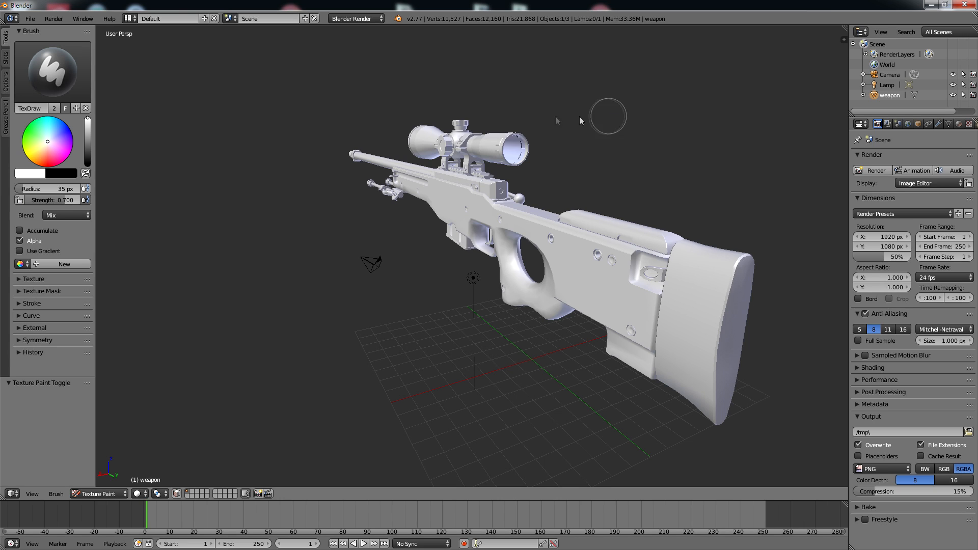
- Show the rifle from the right, fit it fully in the viewport and align the active camera to this view
left_click(32, 494)
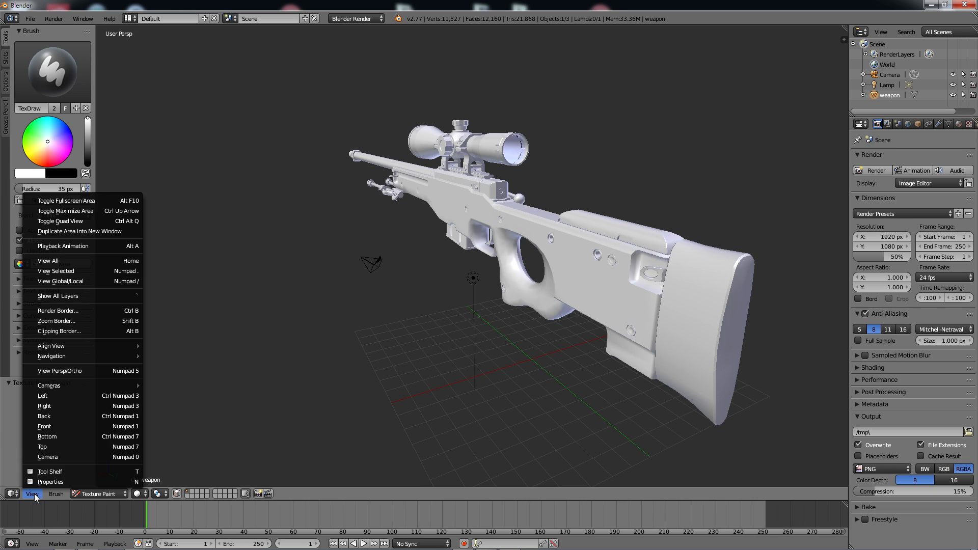
left_click(60, 406)
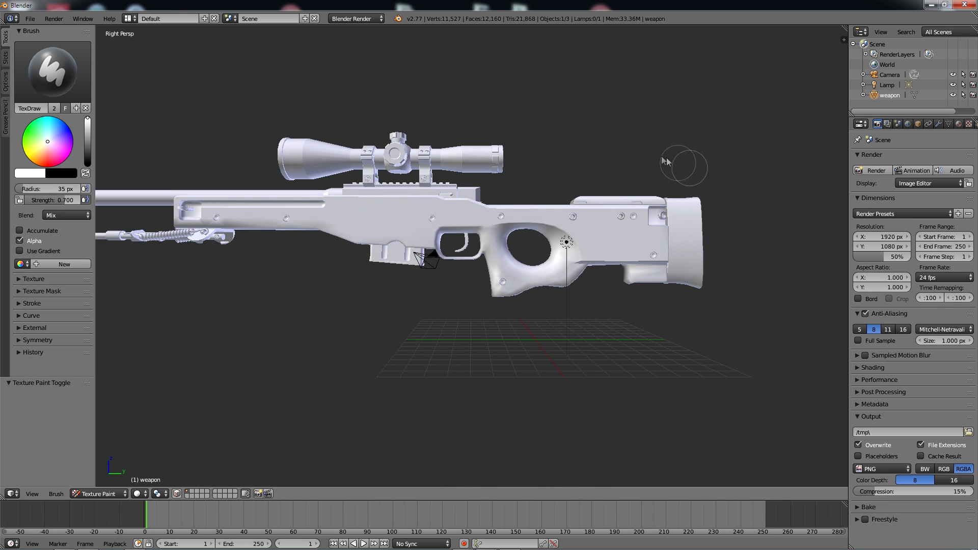
middle_click_drag(271, 89, 406, 99, "shift")
scroll(387, 107, "down", 2)
middle_click_drag(384, 107, 421, 114, "shift")
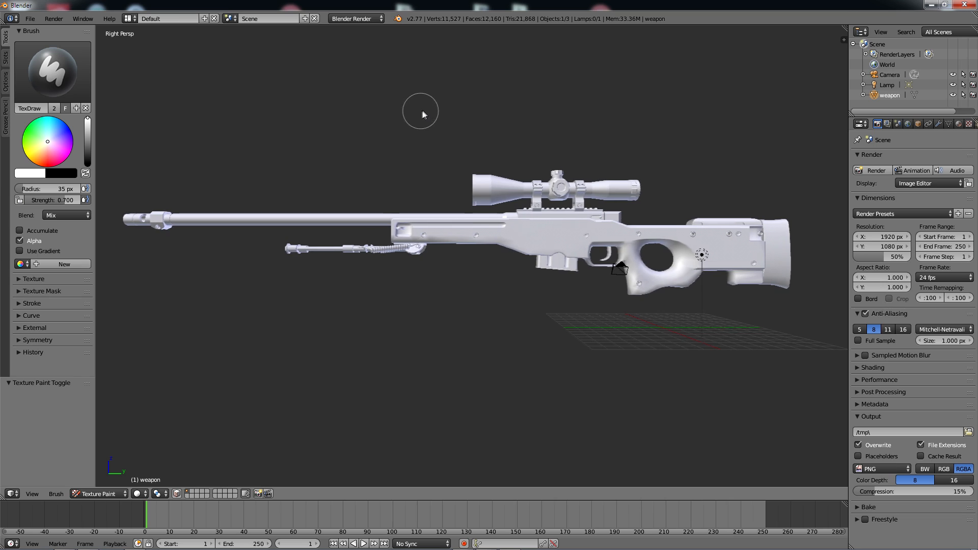
left_click(32, 494)
mouse_move(71, 349)
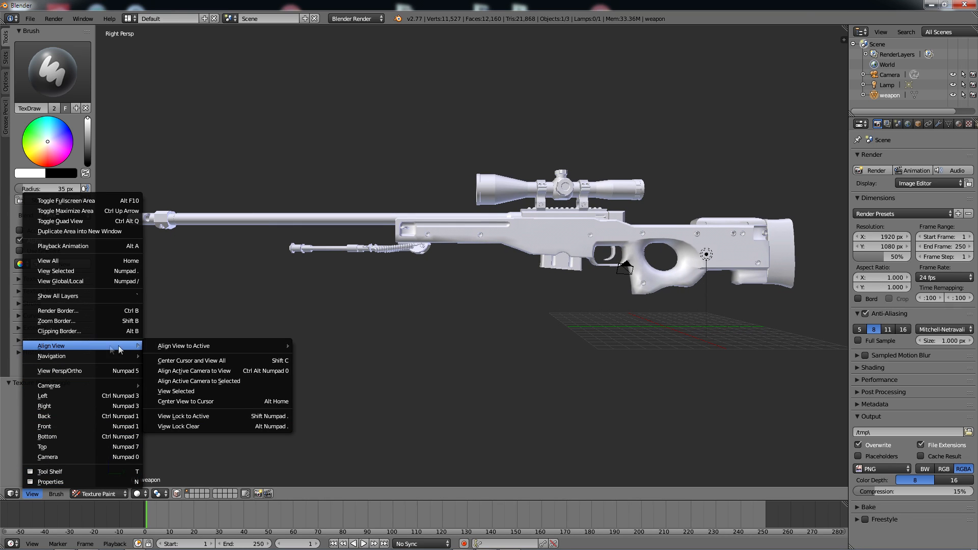
left_click(215, 371)
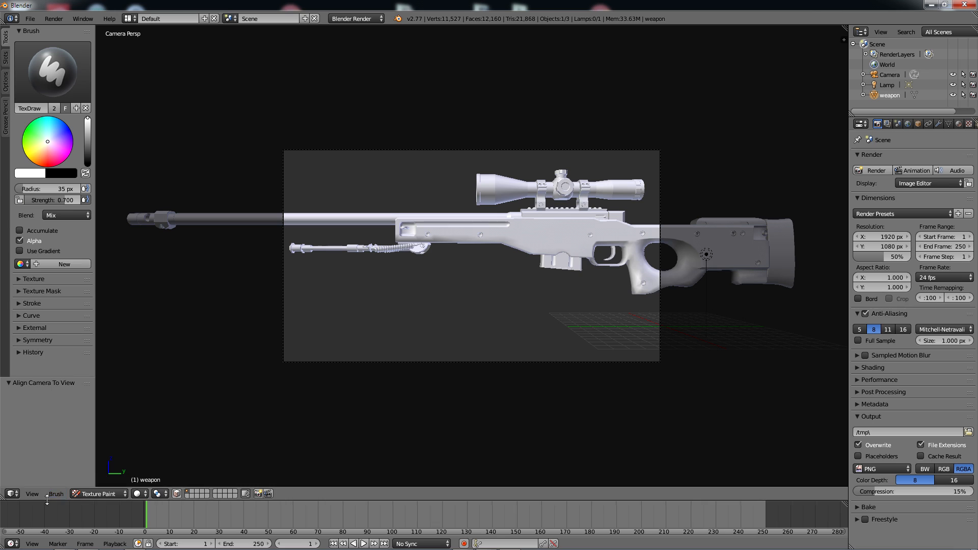
- Look at the rifle from the left and from an angle, and return to the active camera's view
left_click(32, 494)
left_click(77, 397)
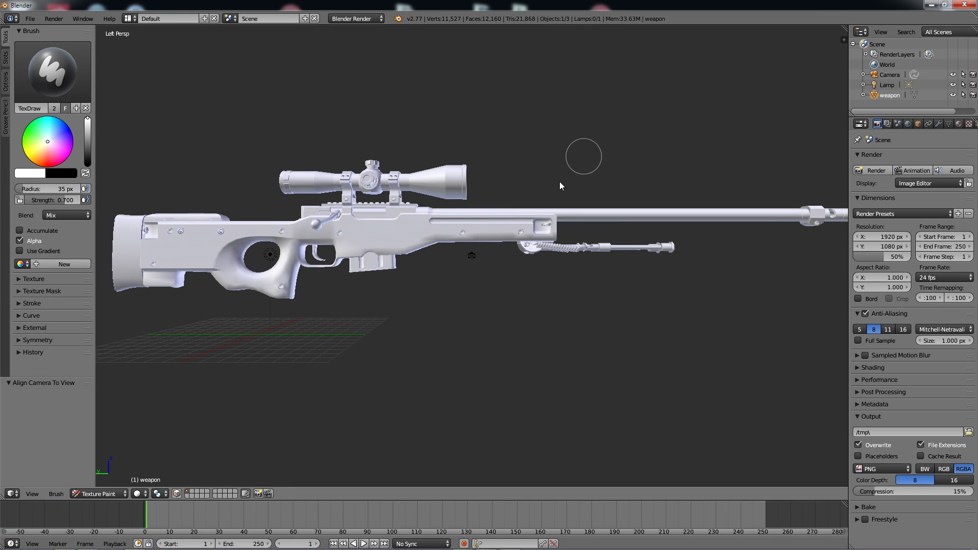
middle_click_drag(589, 157, 503, 203)
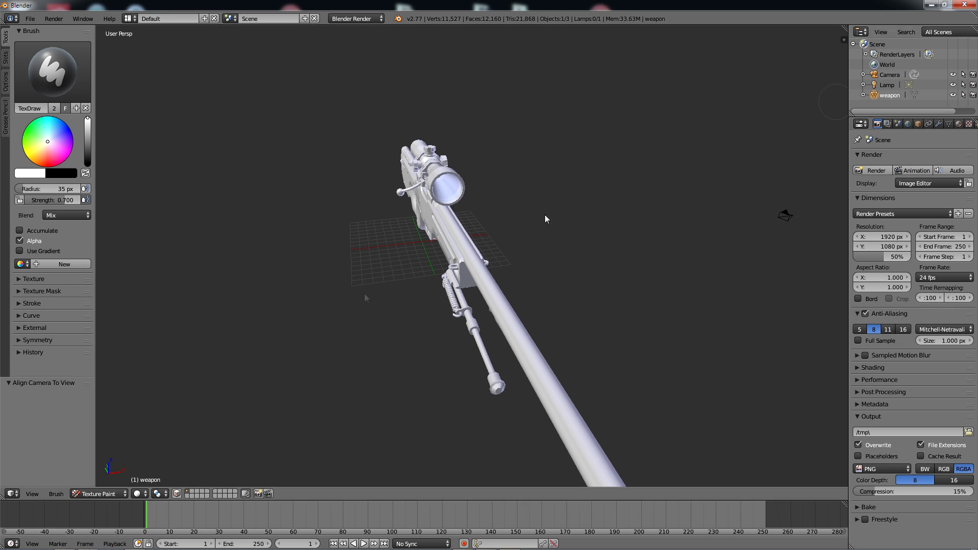
left_click(36, 497)
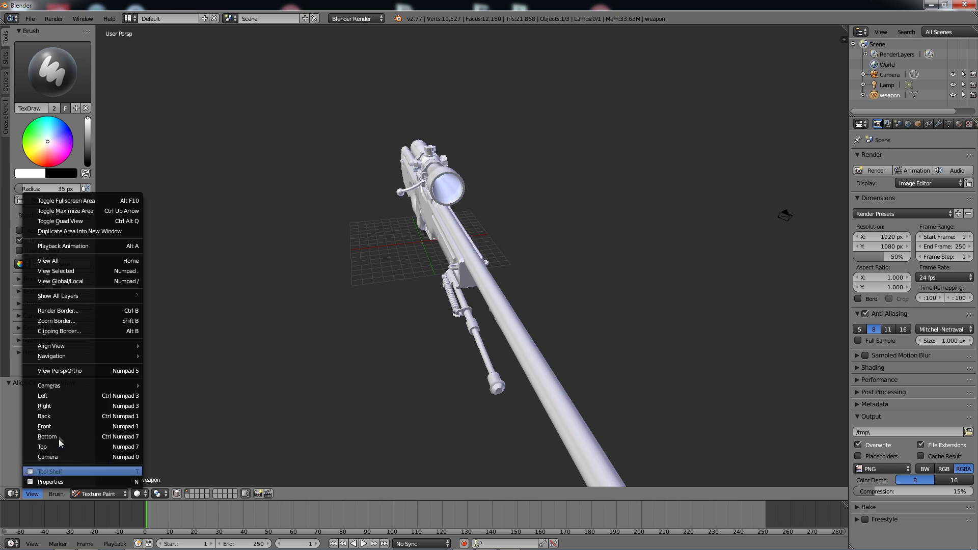
mouse_move(69, 390)
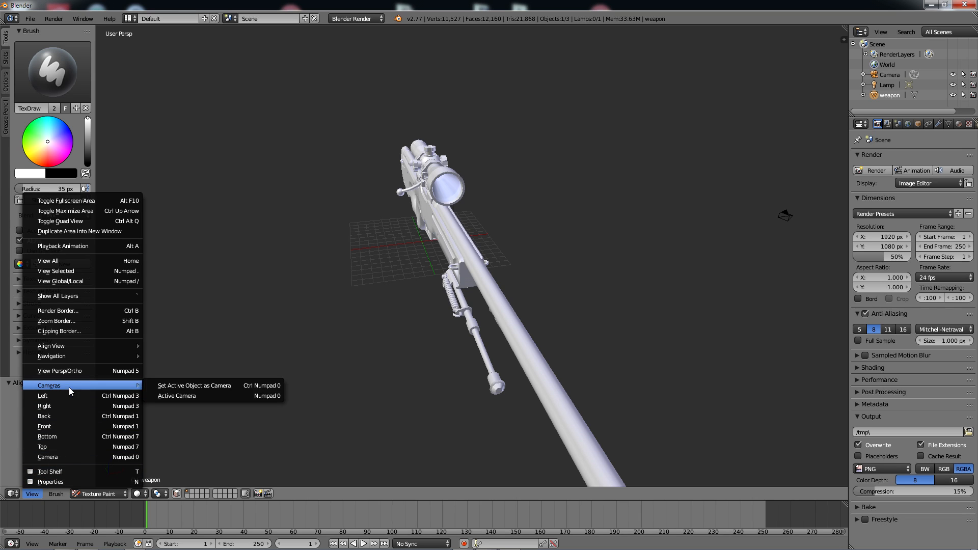
left_click(179, 395)
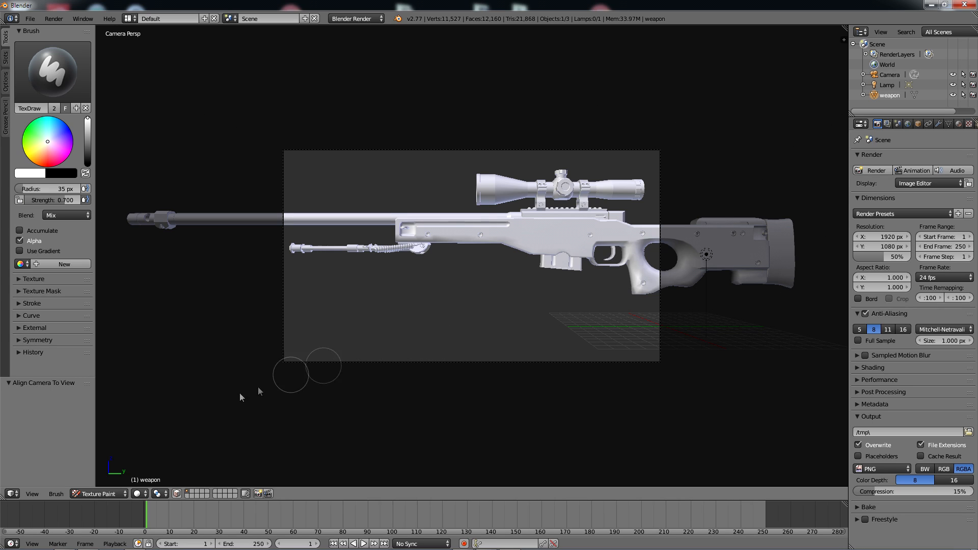
- Make the camera orthographic with an orthographic scale of 56.714 and reposition it to centre the rifle in the frame
left_click(886, 74)
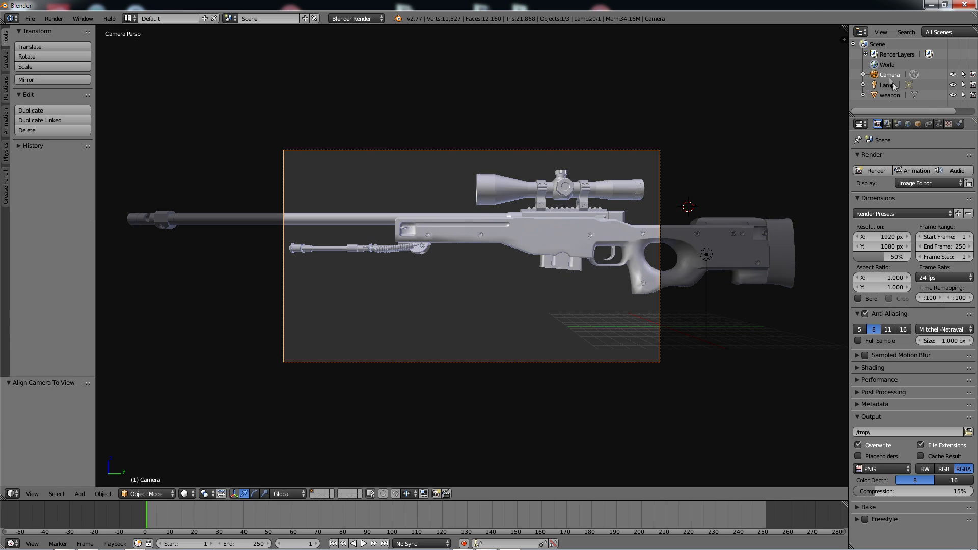
left_click(940, 124)
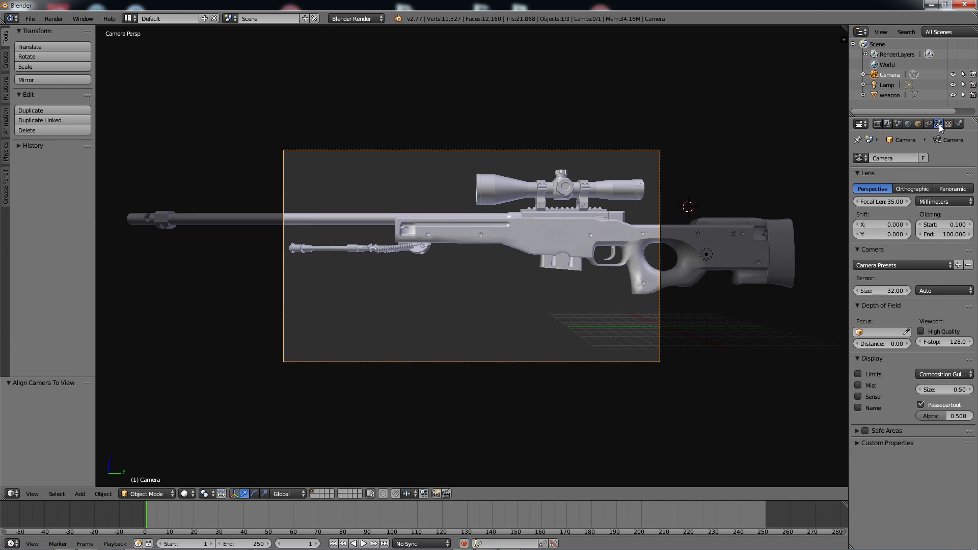
left_click(913, 187)
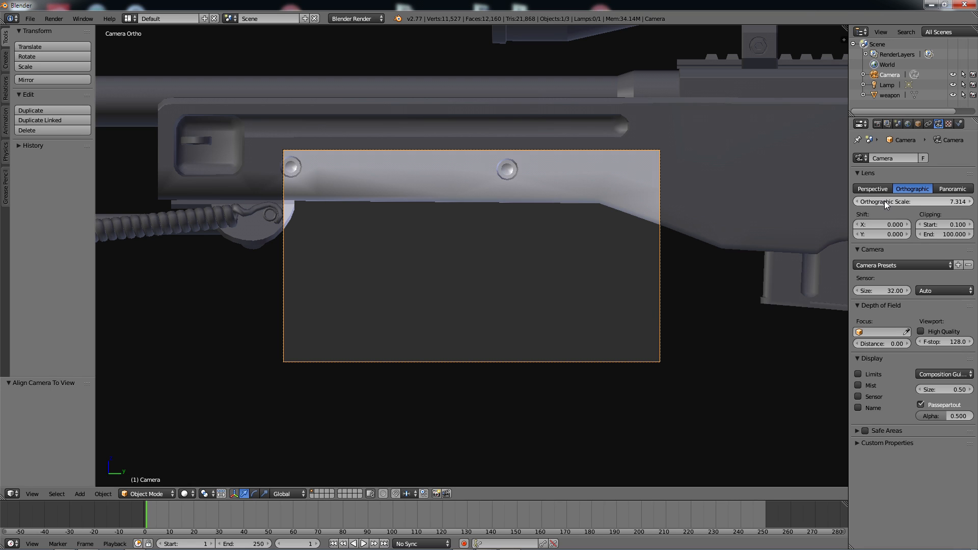
left_click_drag(887, 201, 977, 201)
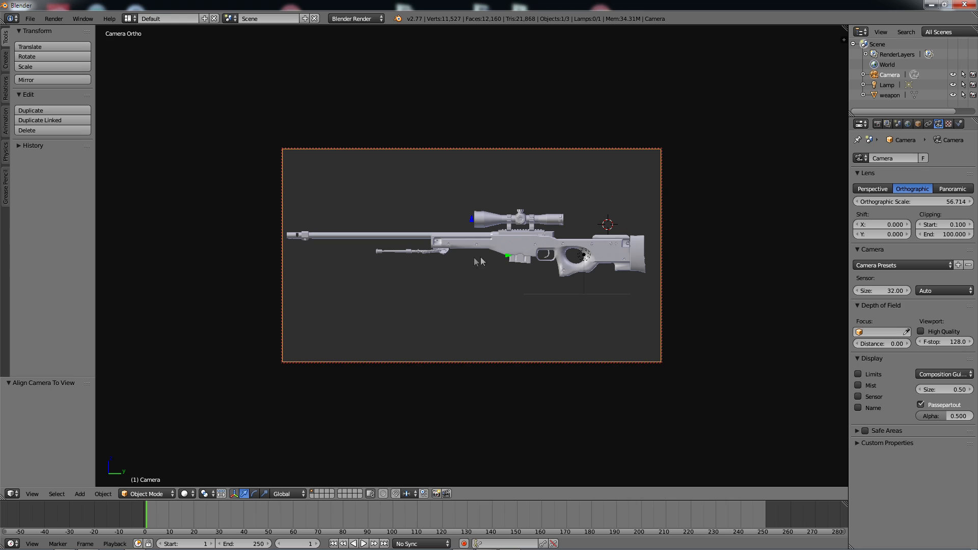
middle_click_drag(467, 263, 477, 265, "shift")
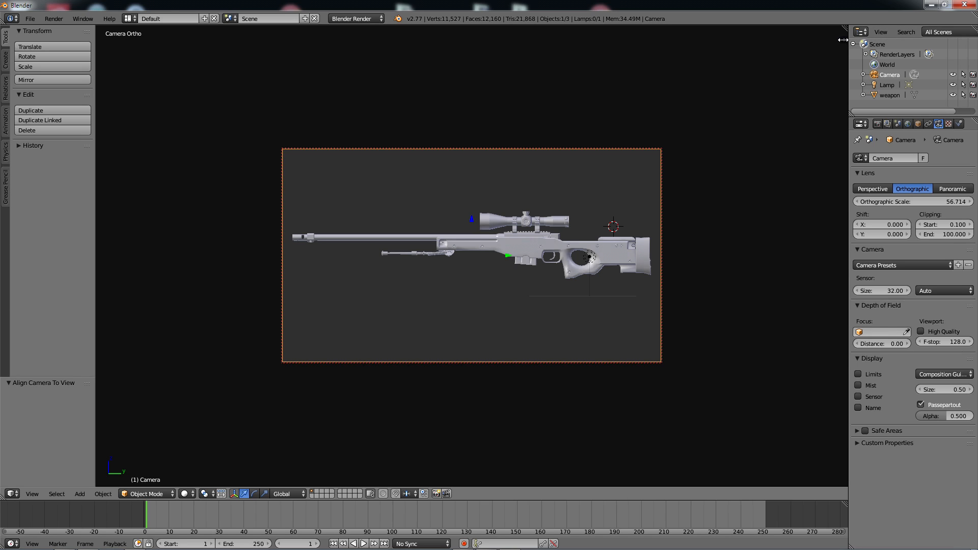
- Turn off Lock Camera to View and enlarge the camera frame to fill the viewport
key("n")
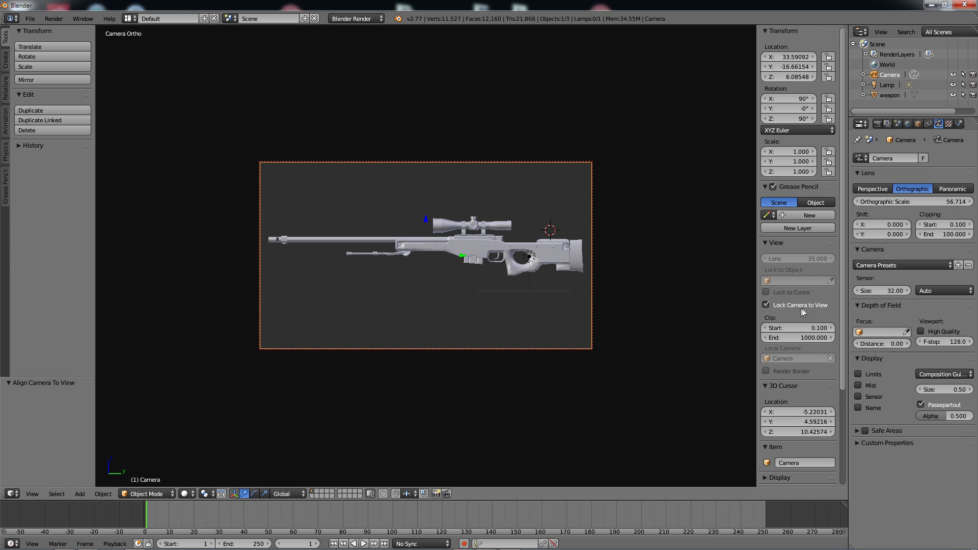
left_click(779, 306)
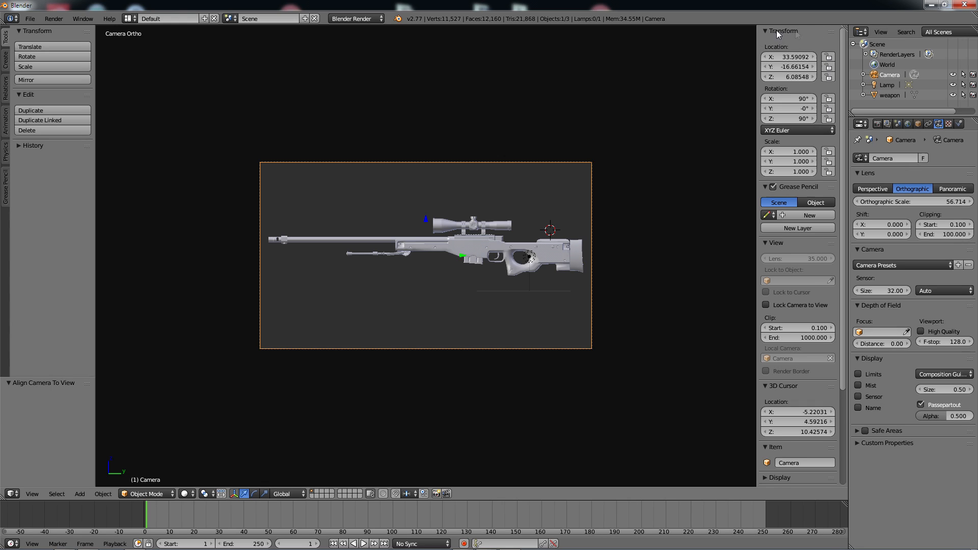
key("n")
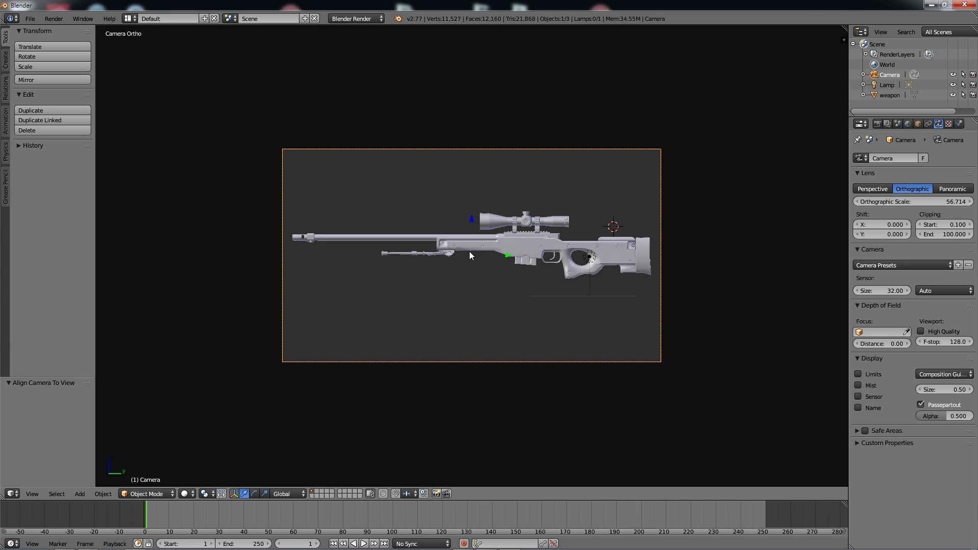
scroll(472, 248, "up", 3)
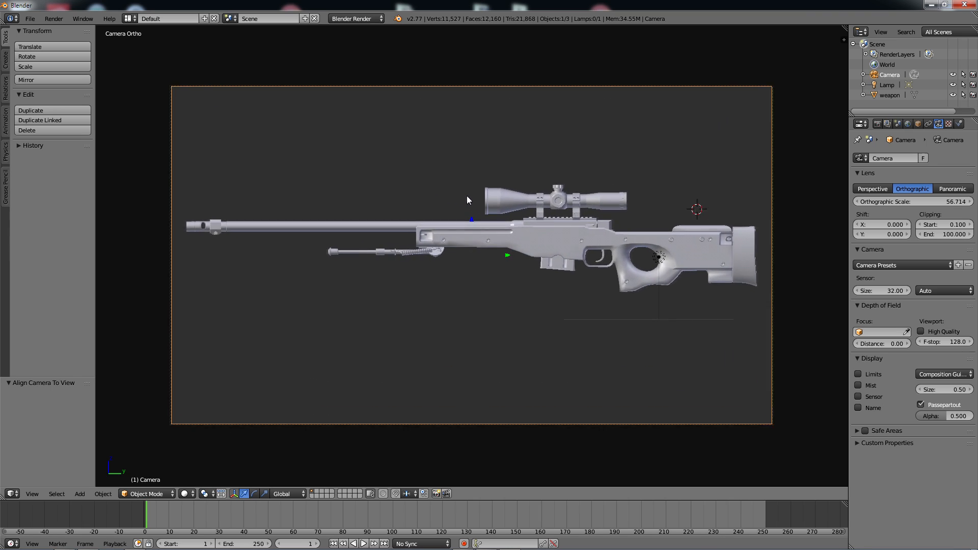
middle_click_drag(468, 196, 459, 177, "ctrl")
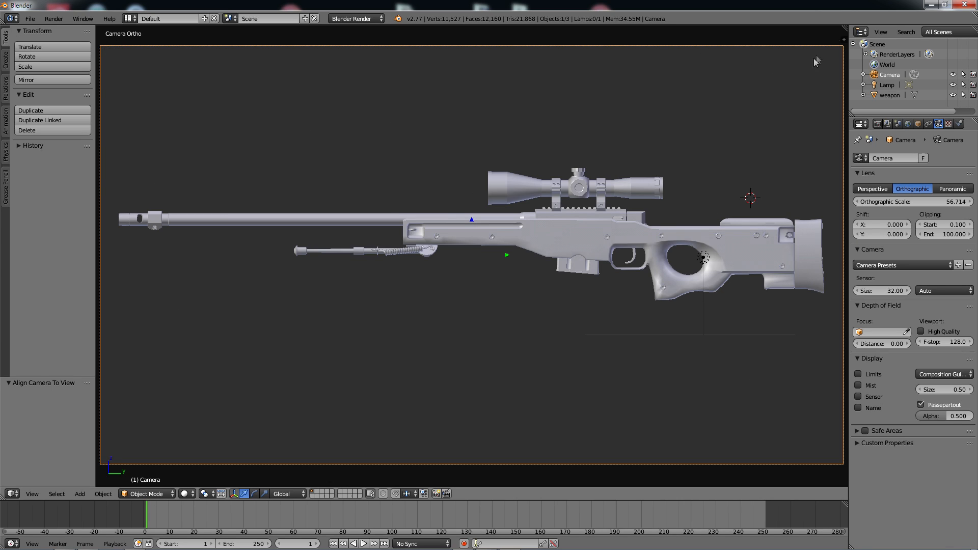
- Turn Lock Camera to View back on and hide the viewport properties again
left_click(844, 40)
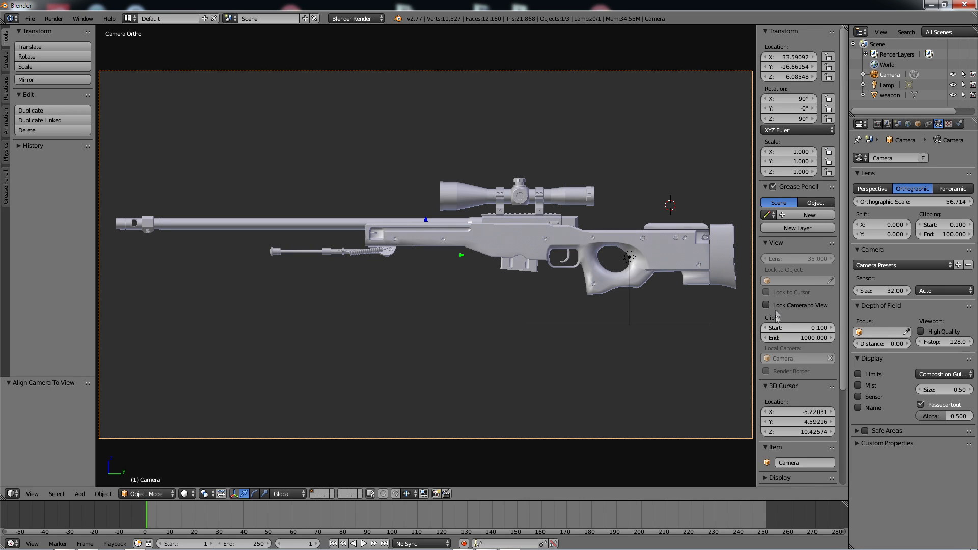
left_click(788, 305)
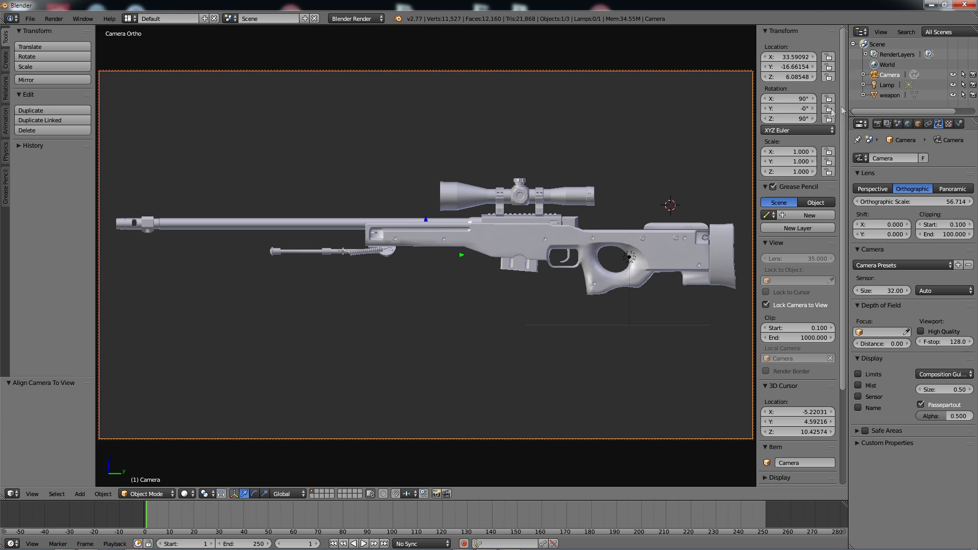
key("n")
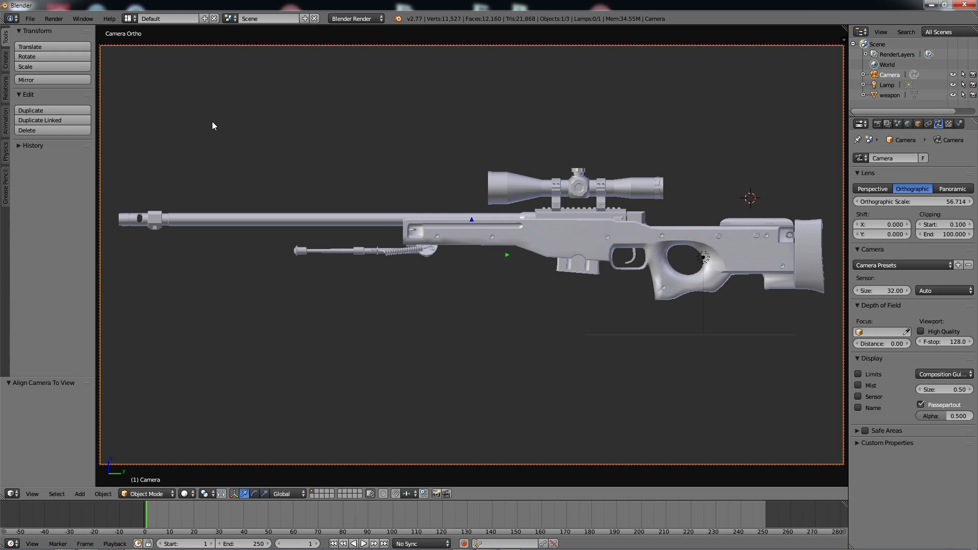
- Save the scene as a new Blender file named Awp_3D_template in the current folder
left_click(30, 19)
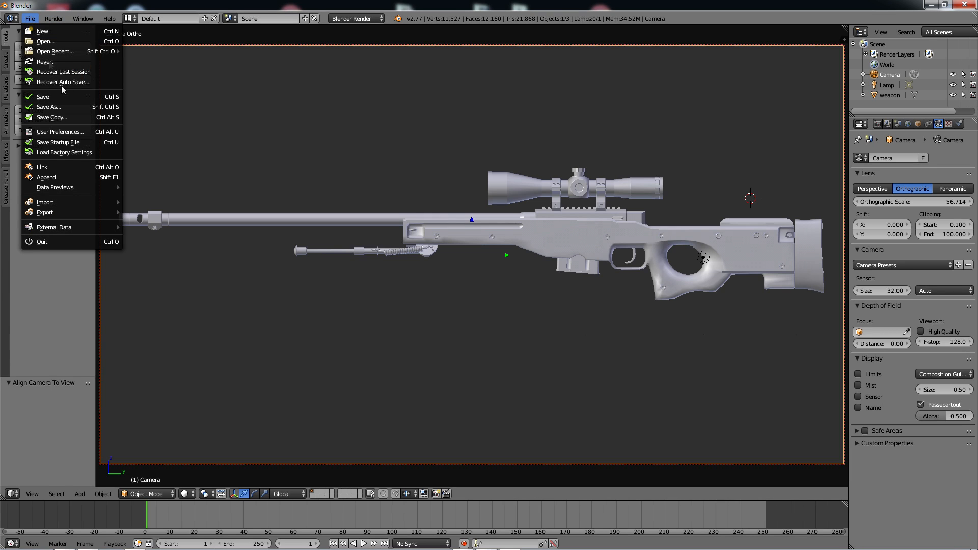
left_click(66, 108)
left_click(169, 56)
key("BackSpace")
key("Return")
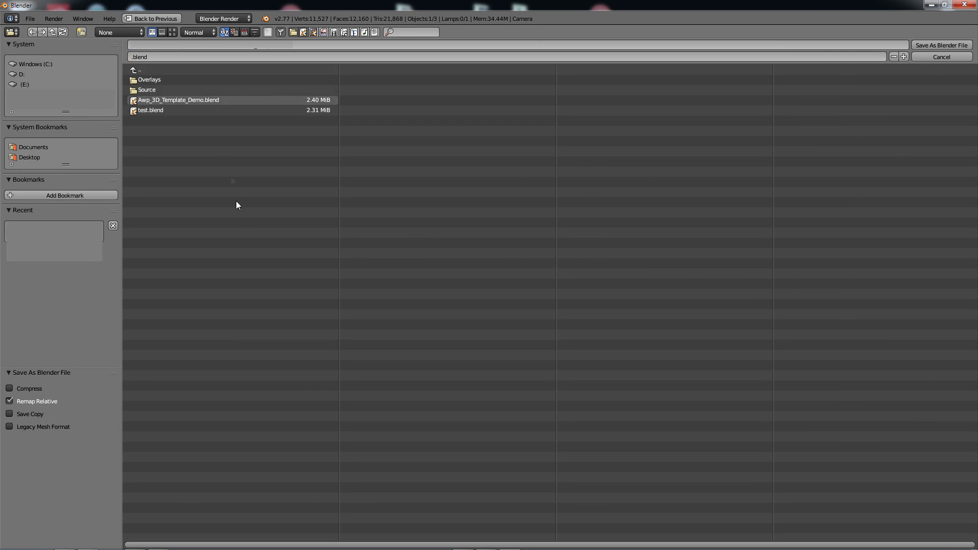
left_click(170, 57)
type("Awp_3D_t")
type("emplate")
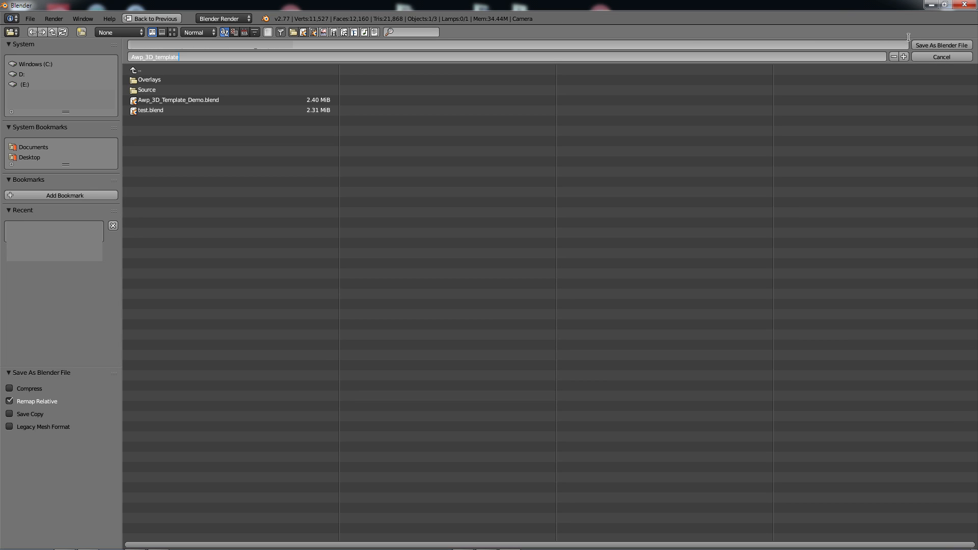
left_click(948, 45)
left_click(948, 45)
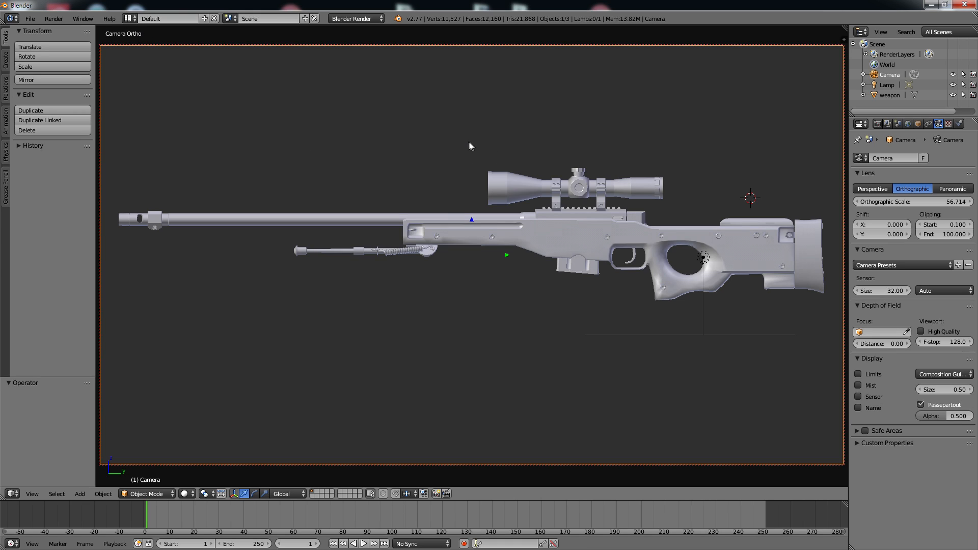
- View the rifle from the left and from an angle above, and reopen the saved template file to restore the camera
middle_click_drag(404, 135, 441, 144)
left_click(32, 494)
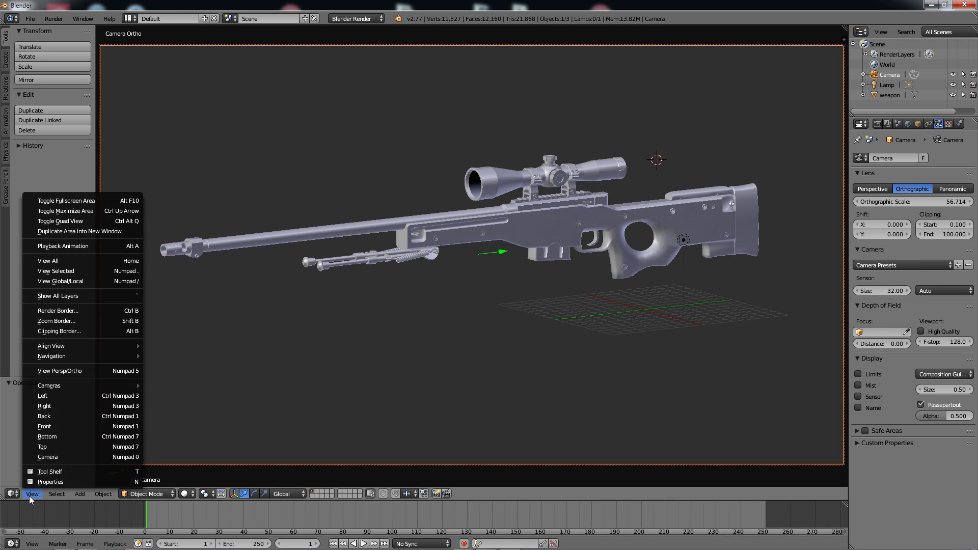
left_click(67, 392)
scroll(510, 189, "down", 3)
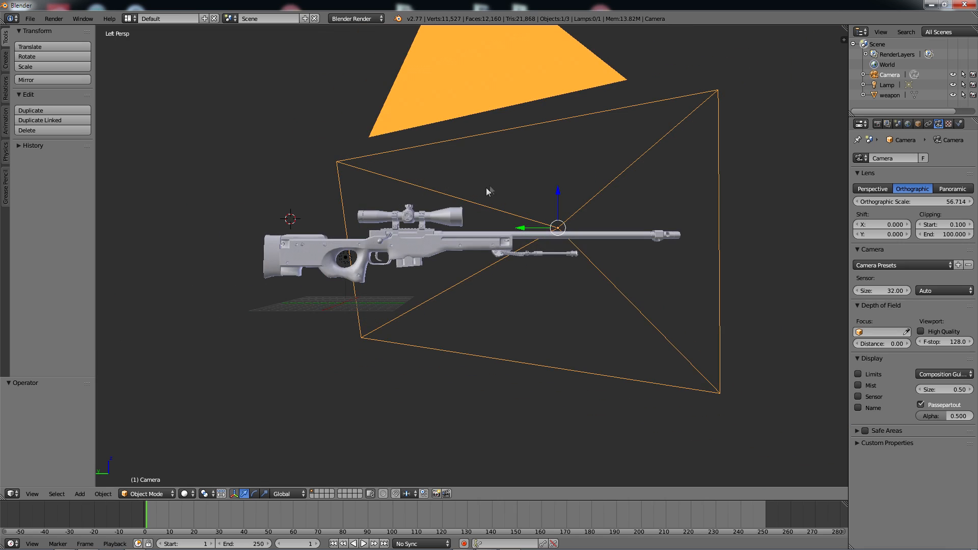
scroll(320, 172, "down", 2)
middle_click_drag(323, 170, 387, 199)
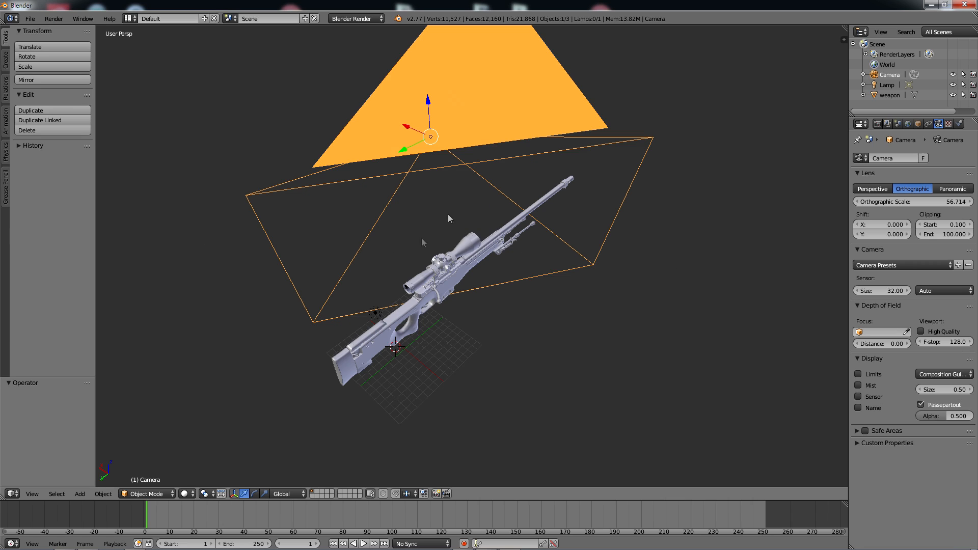
left_click(30, 18)
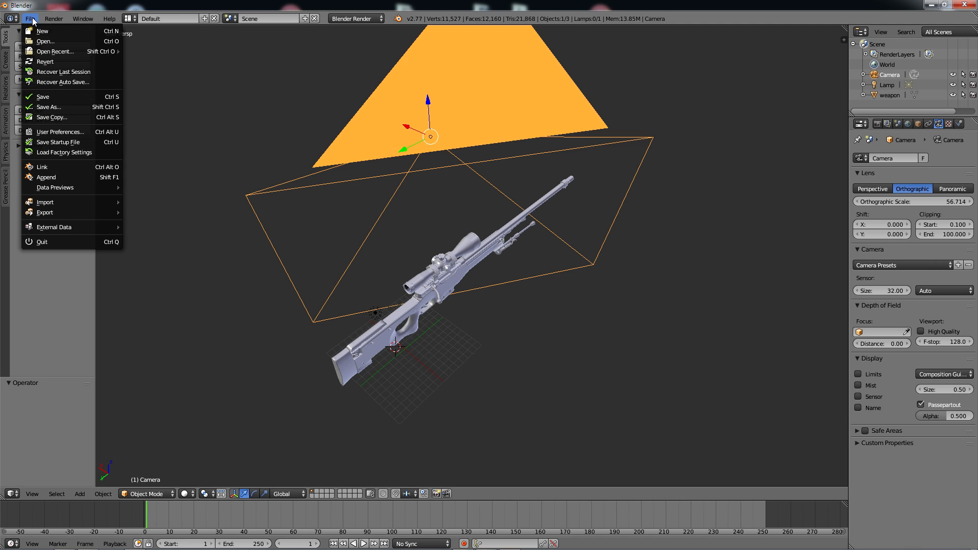
left_click(53, 40)
double_click(192, 99)
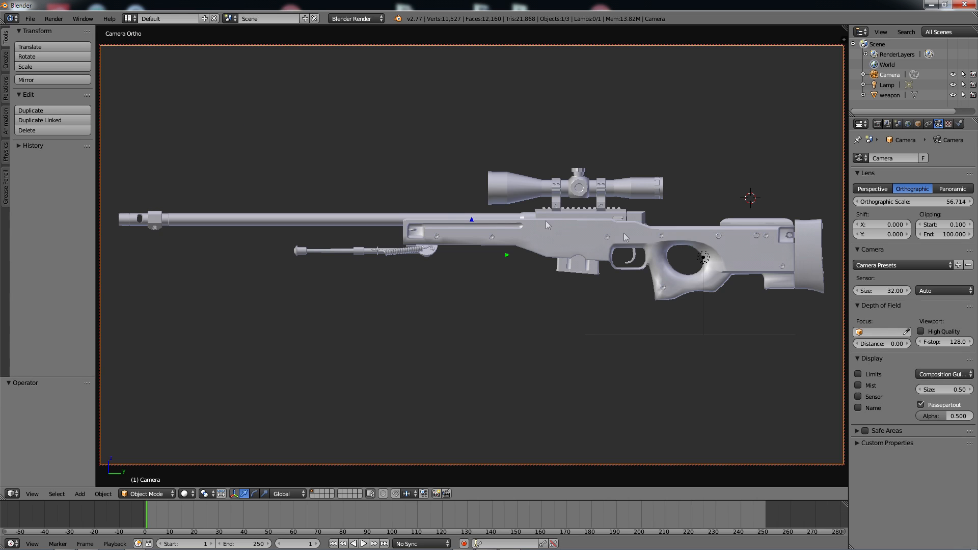
- Leave the camera view to orbit around the rifle, and reload the saved template file once more
left_click(32, 493)
left_click(41, 402)
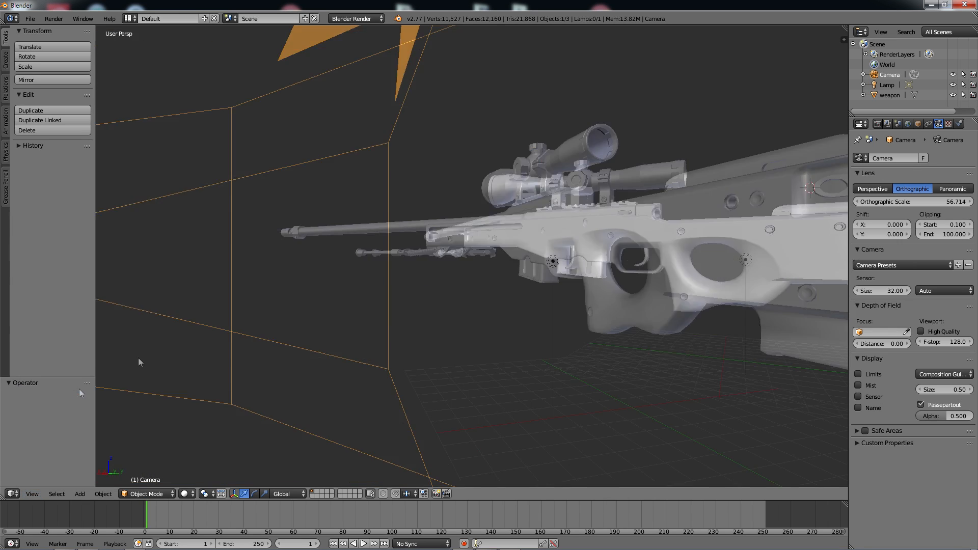
middle_click_drag(534, 124, 768, 459)
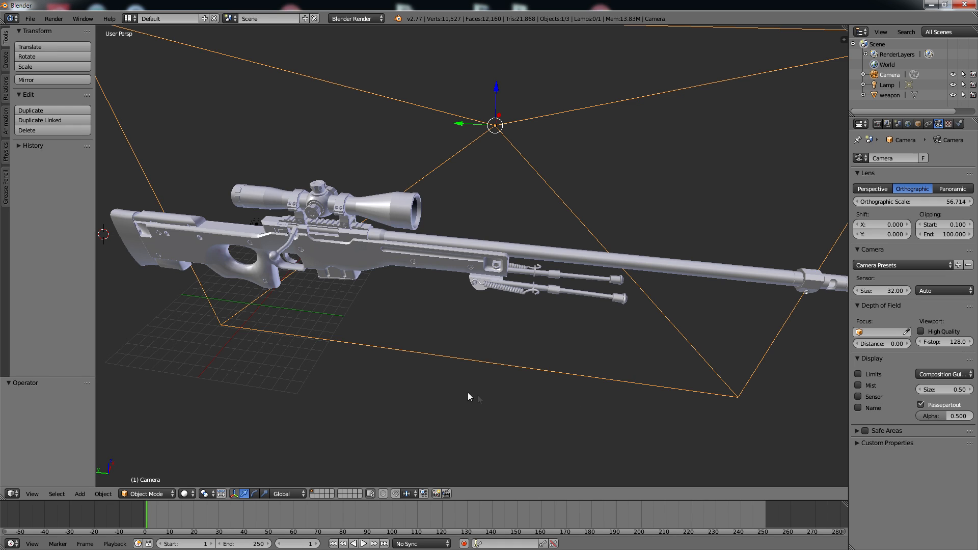
left_click(30, 18)
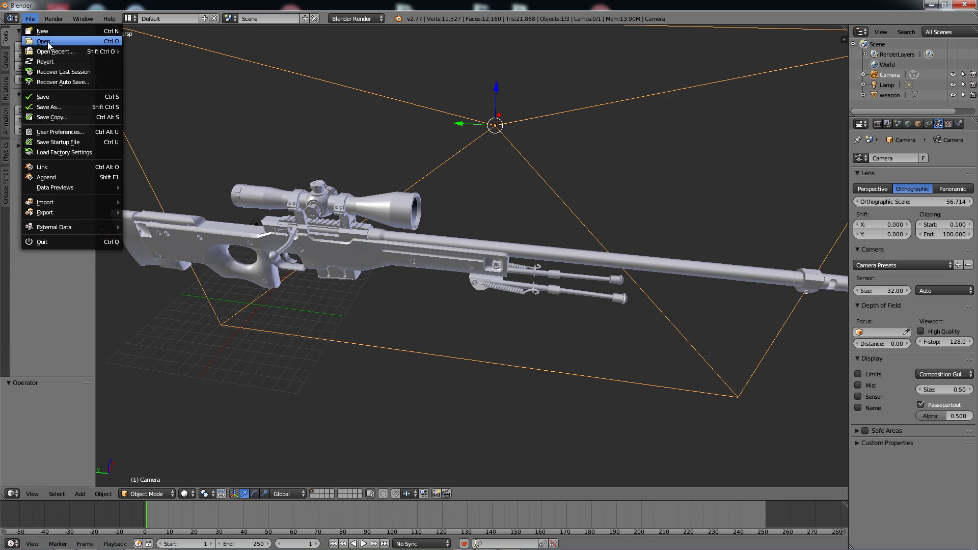
left_click(46, 41)
double_click(171, 100)
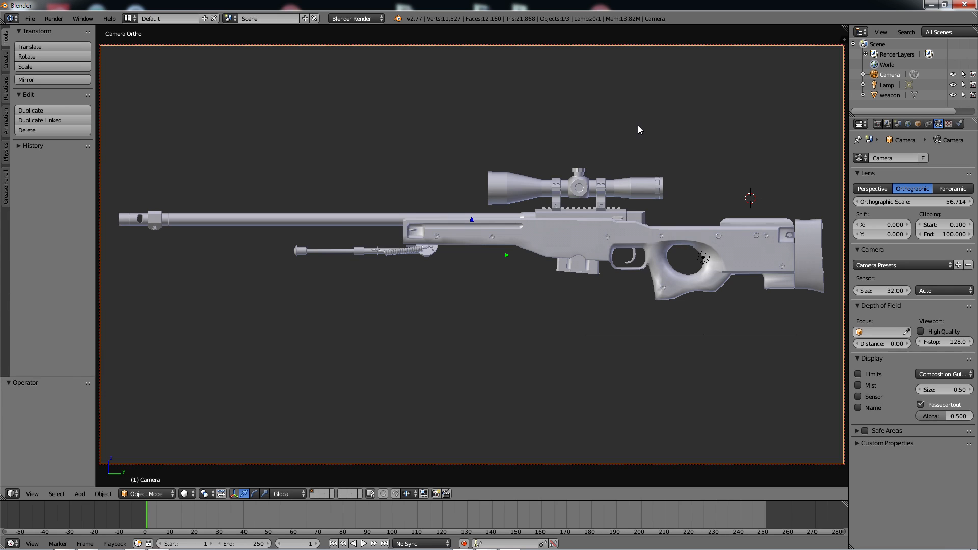
- Put the weapon object into Texture Paint mode and turn off Occlude, Cull and Normal for project painting
left_click(874, 96)
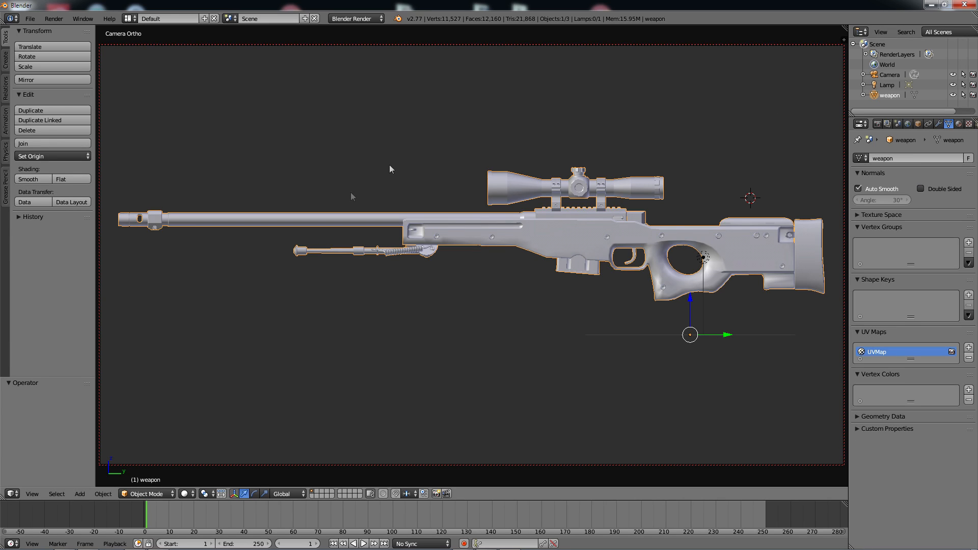
left_click(154, 494)
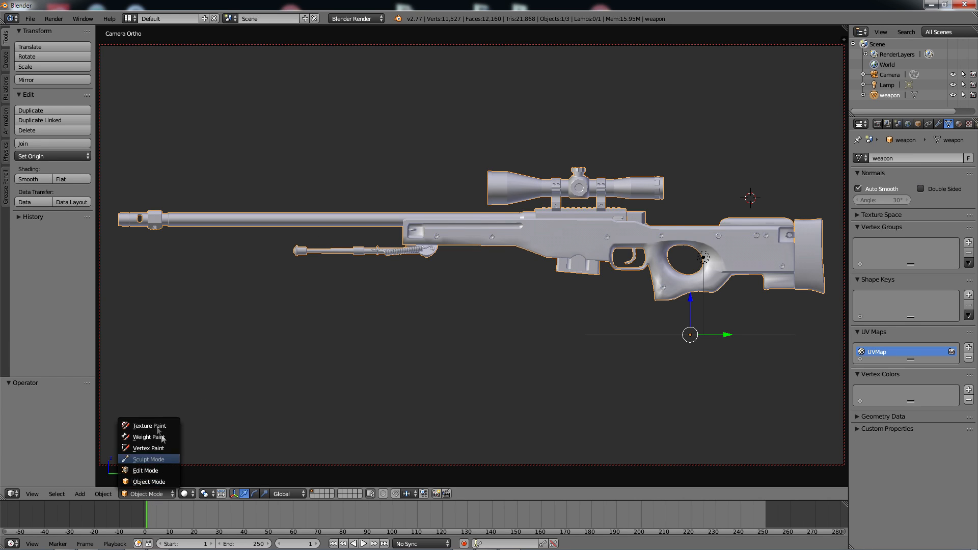
left_click(152, 426)
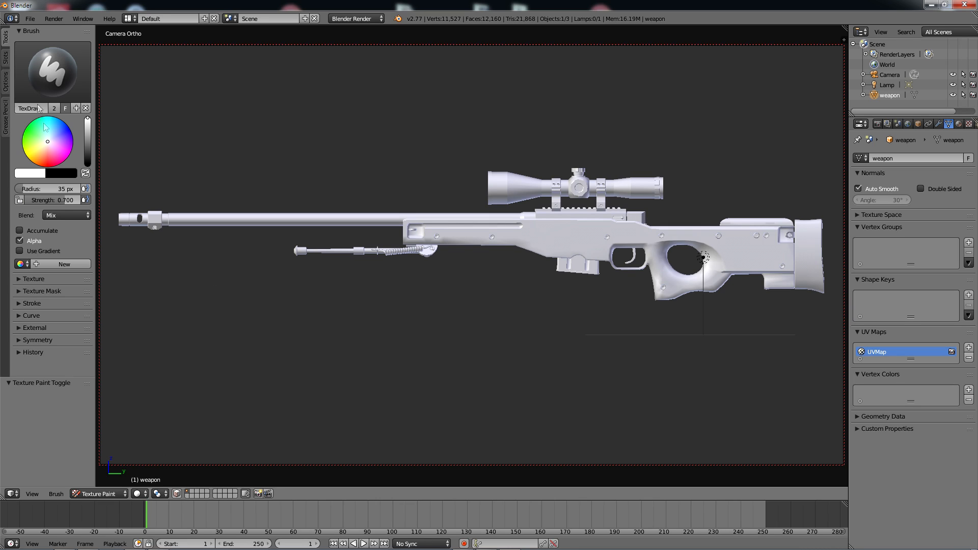
left_click(6, 81)
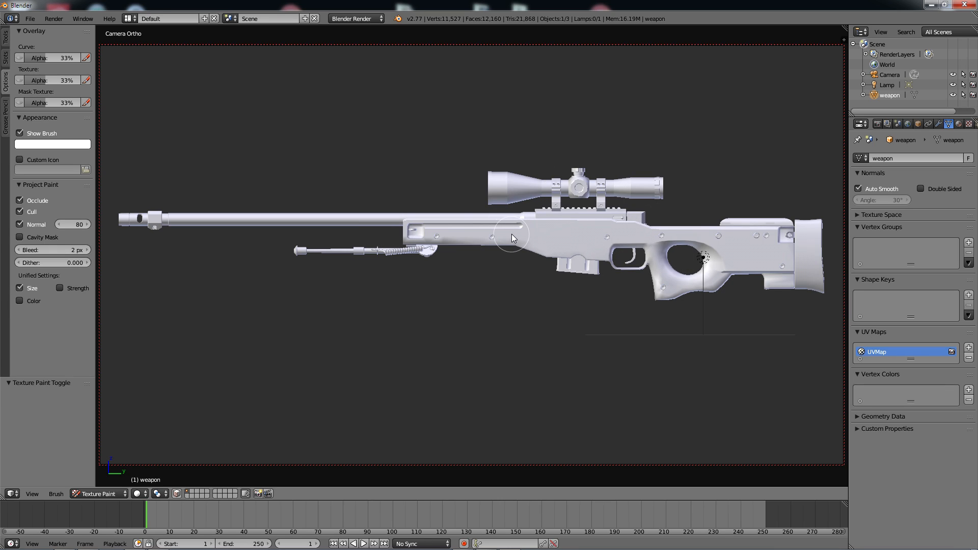
left_click(20, 200)
left_click(22, 223)
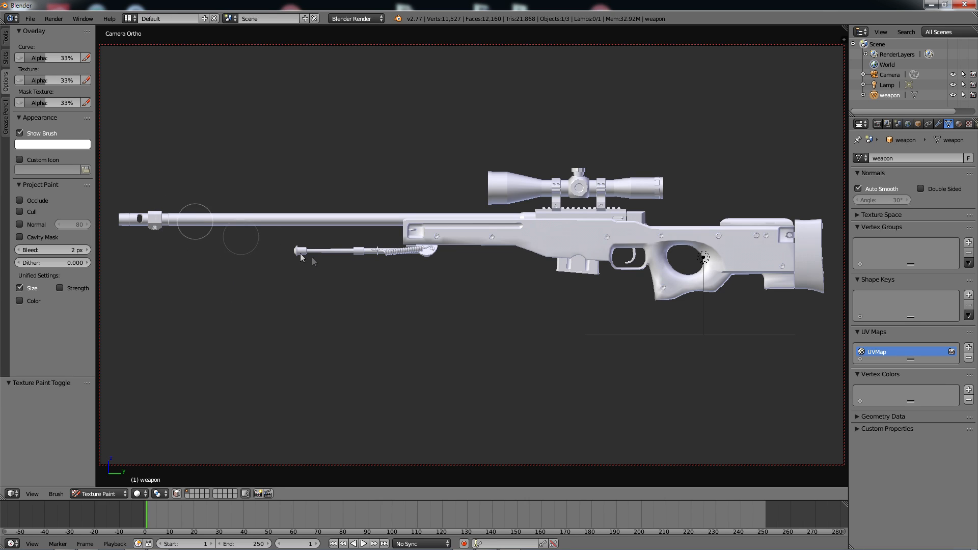
- Set the external Quick Edit image size to 2880 by 1620
left_click(6, 39)
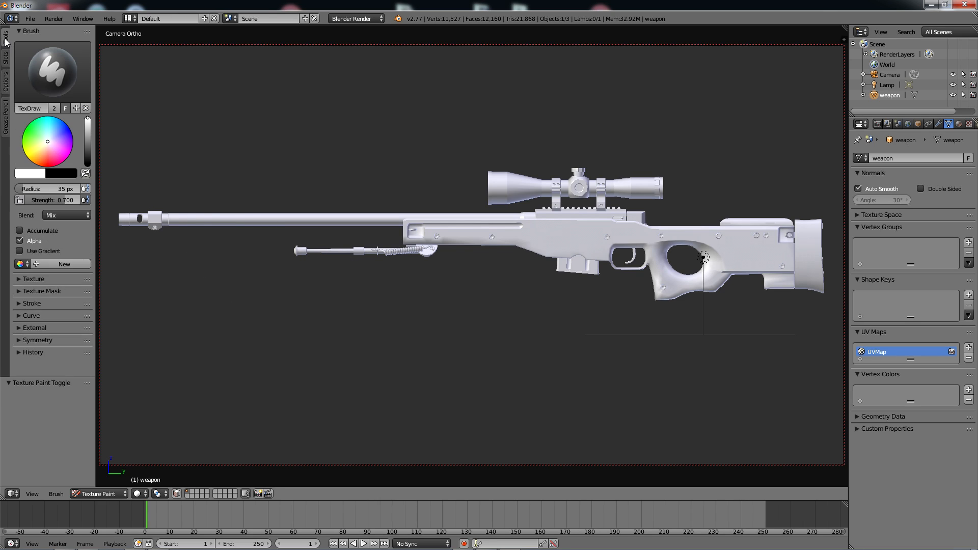
left_click(35, 328)
scroll(85, 317, "down", 1)
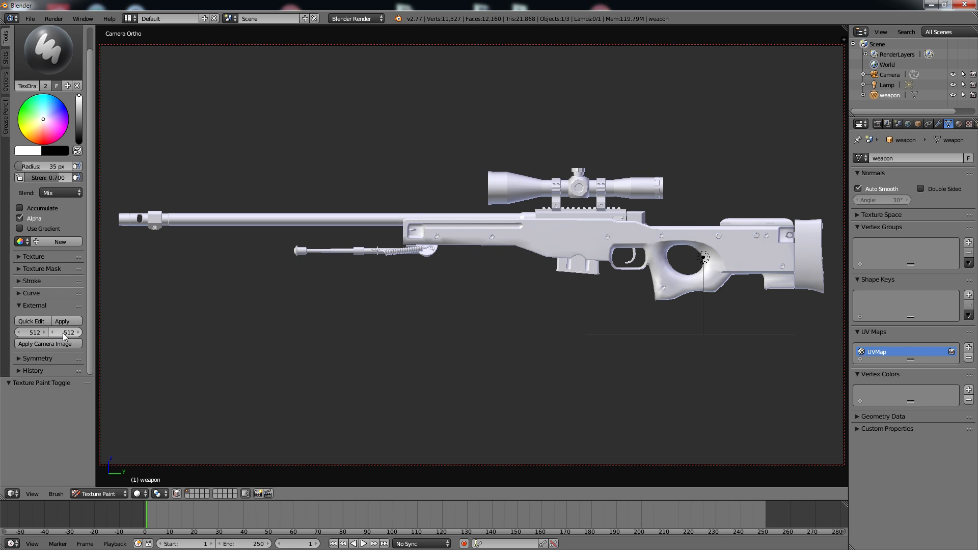
left_click(35, 332)
type("2880")
left_click(70, 333)
left_click(77, 333)
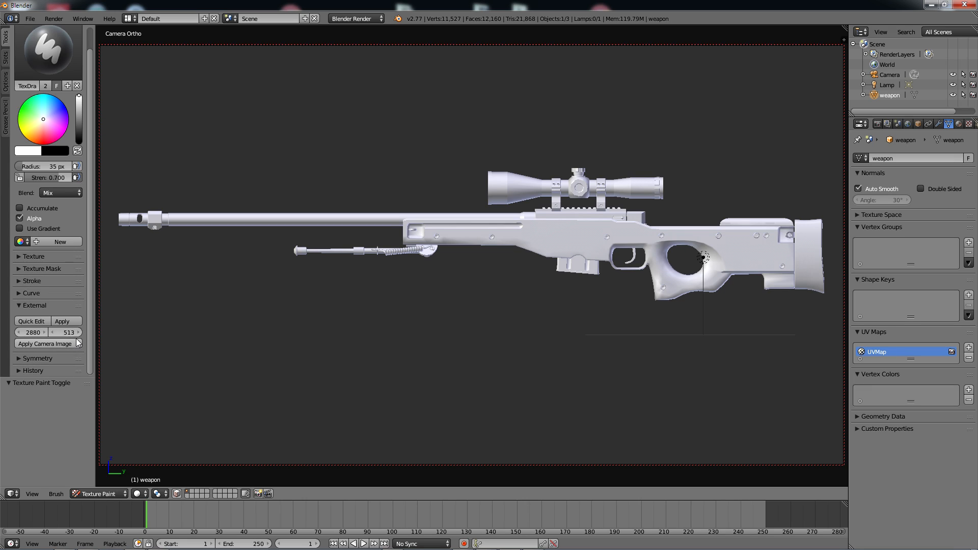
left_click(70, 333)
type("1620")
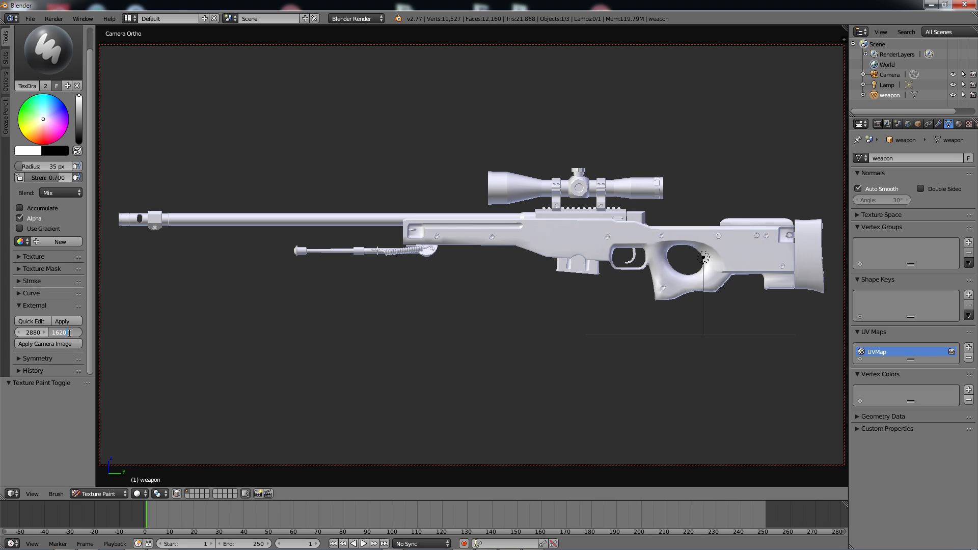
key("Return")
- Display the viewport with Material shading and move the lamp above the rifle's scope at the camera frame's upper edge
left_click(141, 495)
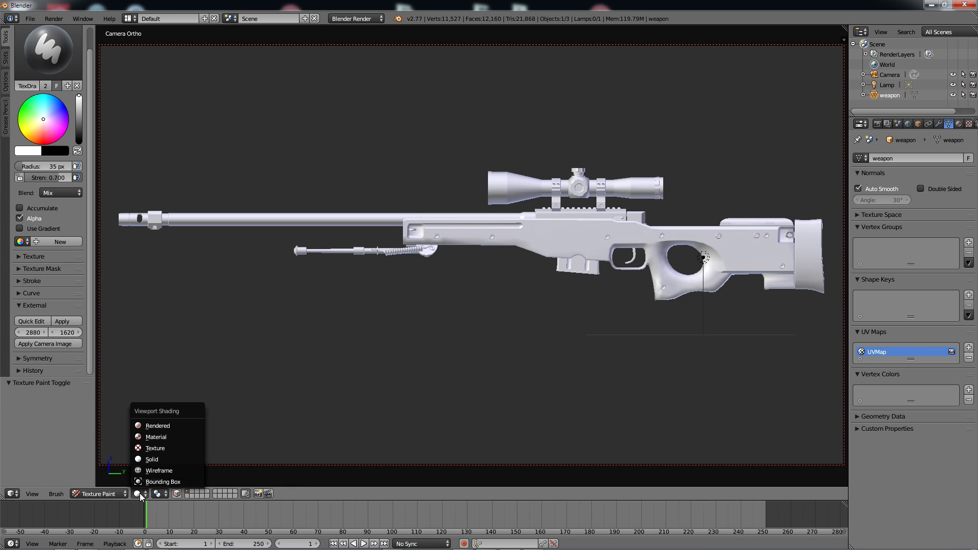
left_click(165, 437)
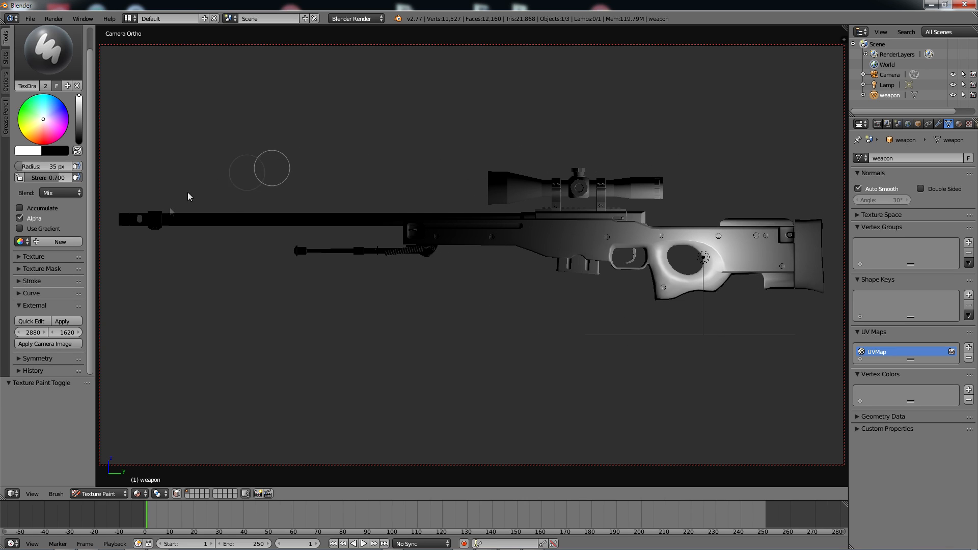
left_click(879, 87)
left_click_drag(704, 223, 706, 52)
left_click_drag(720, 93, 575, 471)
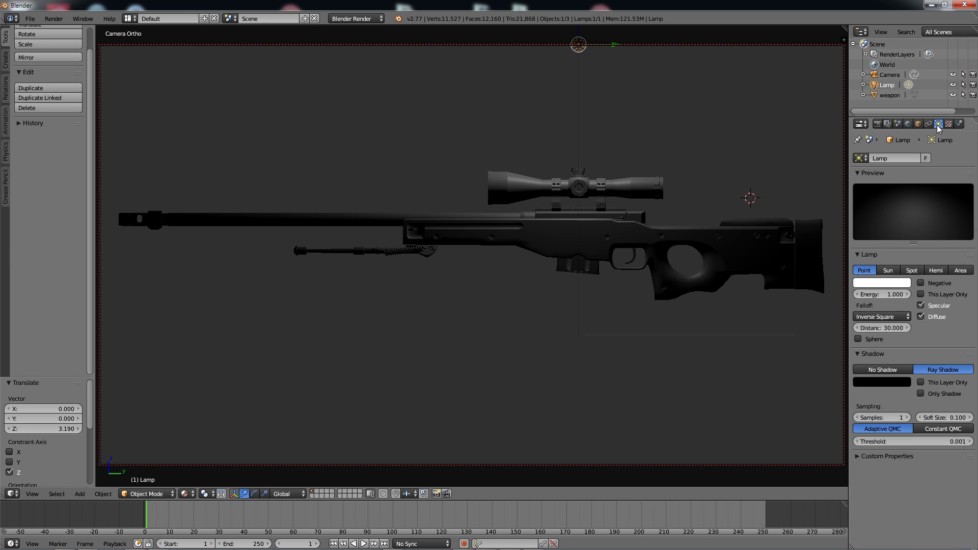
- Set the lamp's falloff type to Lin/Quad Weighted
left_click(877, 124)
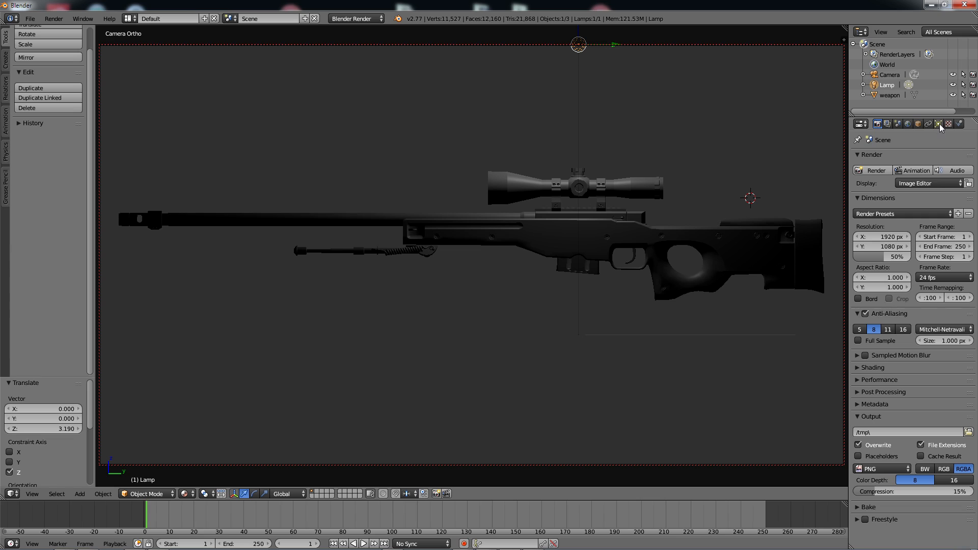
left_click(939, 125)
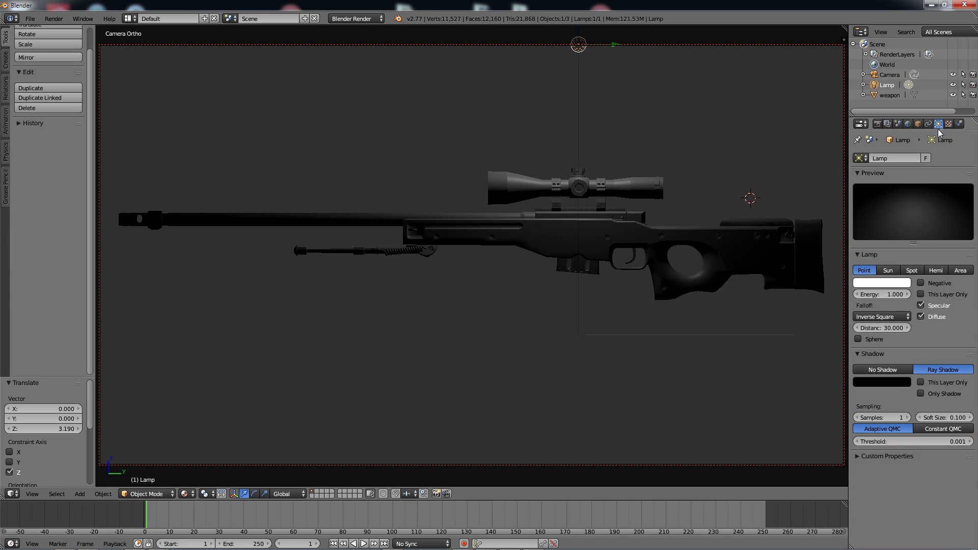
left_click(883, 317)
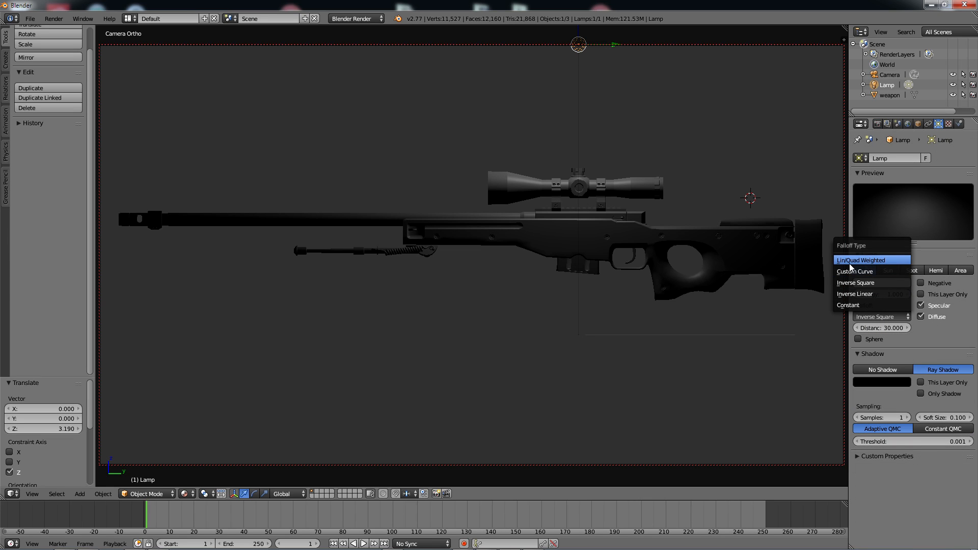
left_click(867, 261)
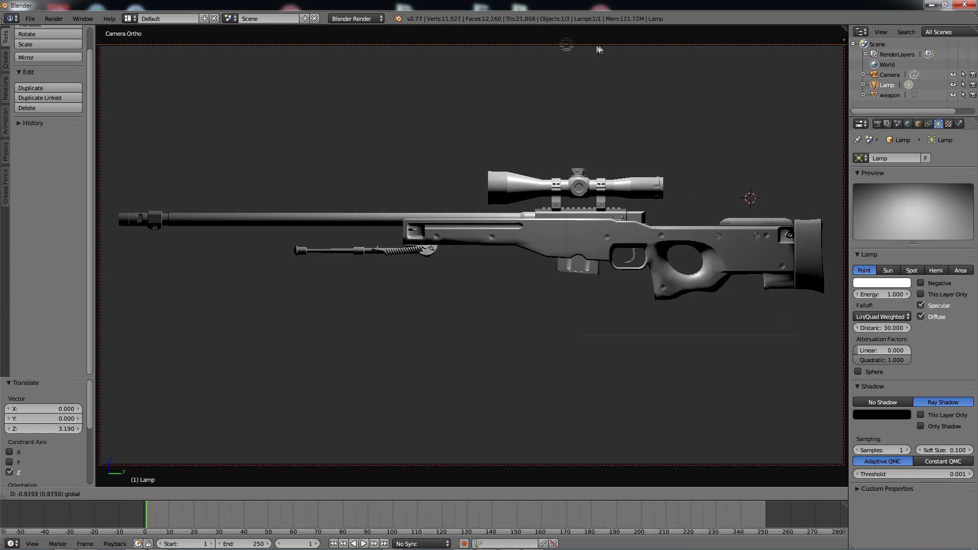
- Nudge the lamp by -0.094 along the Y axis and return the weapon to Texture Paint mode
key("g")
key("z")
key("y")
left_click(614, 48)
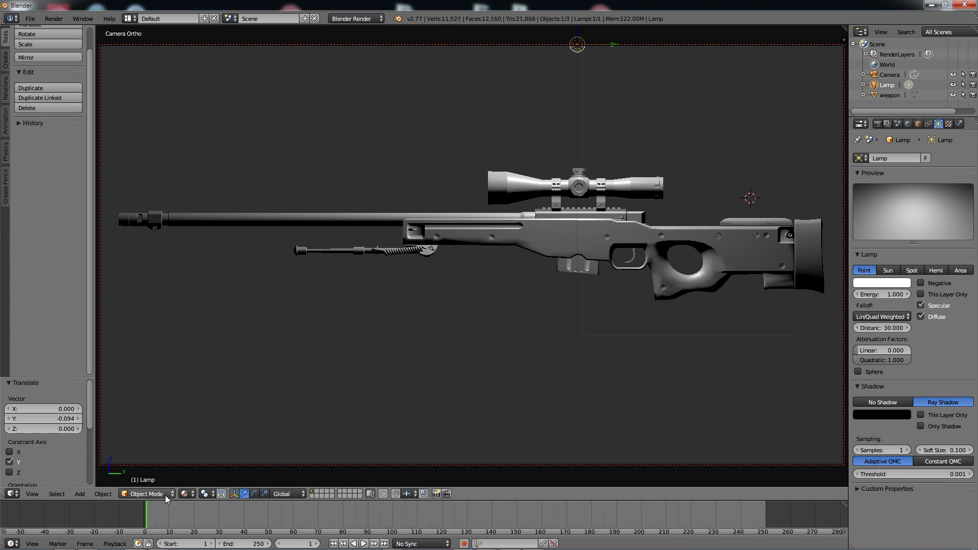
left_click(874, 96)
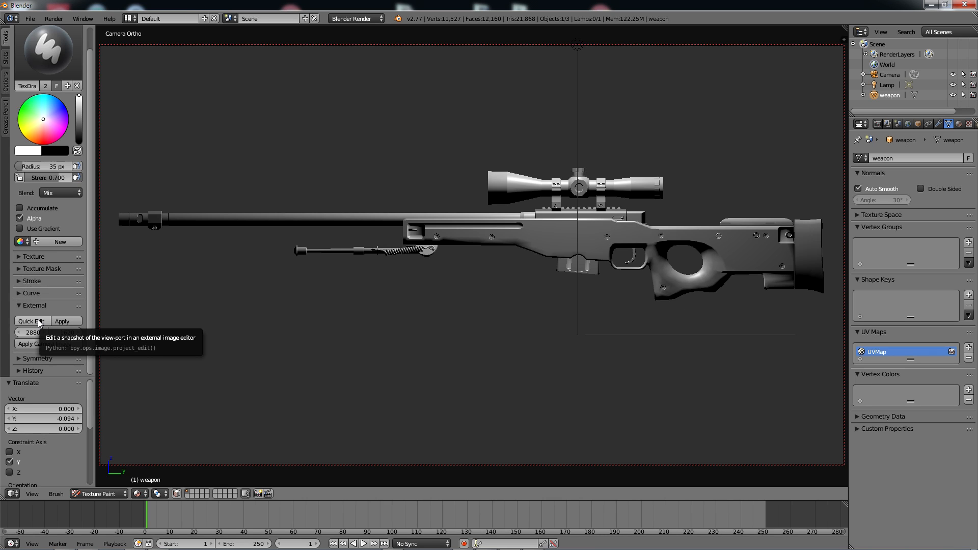
- Open the File settings in the user preferences to check the external image editor path
left_click(30, 18)
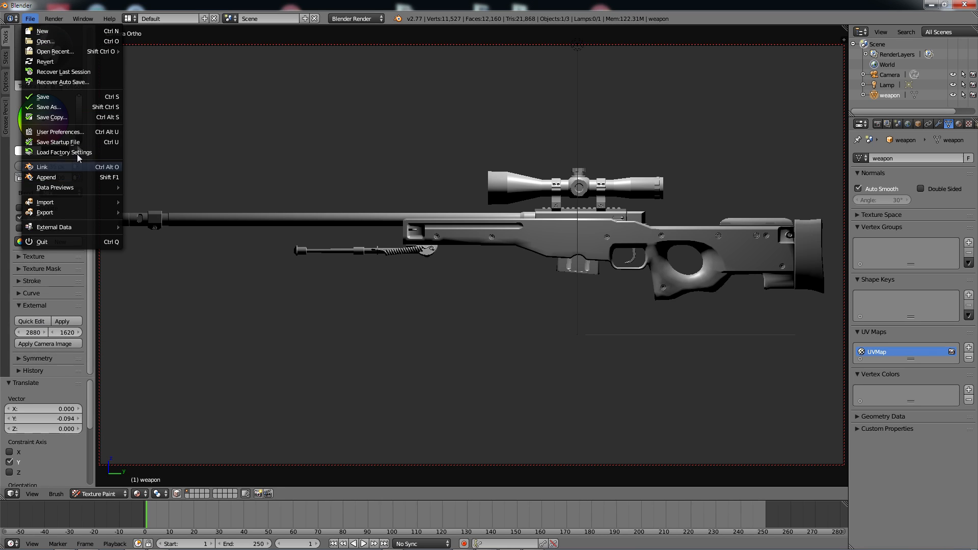
left_click(76, 132)
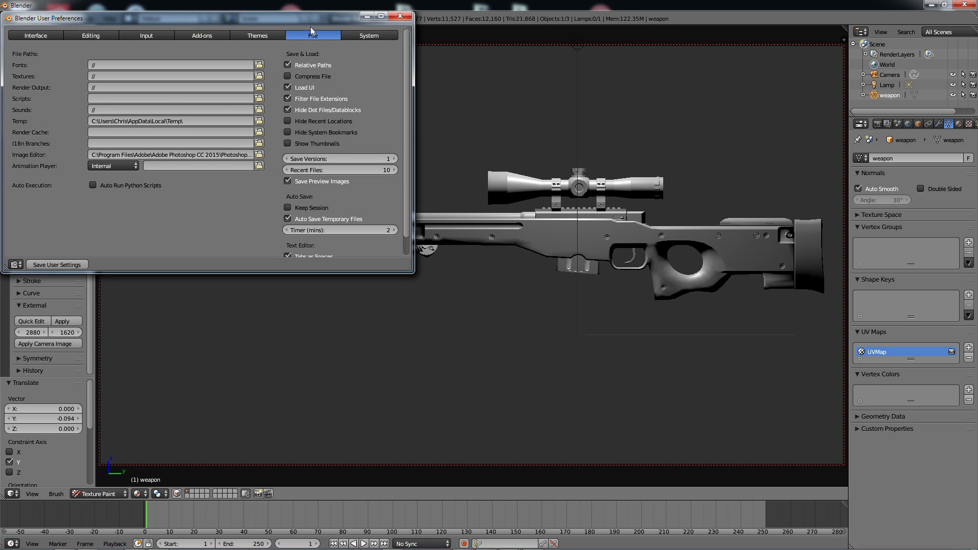
left_click_drag(313, 19, 458, 36)
left_click(186, 53)
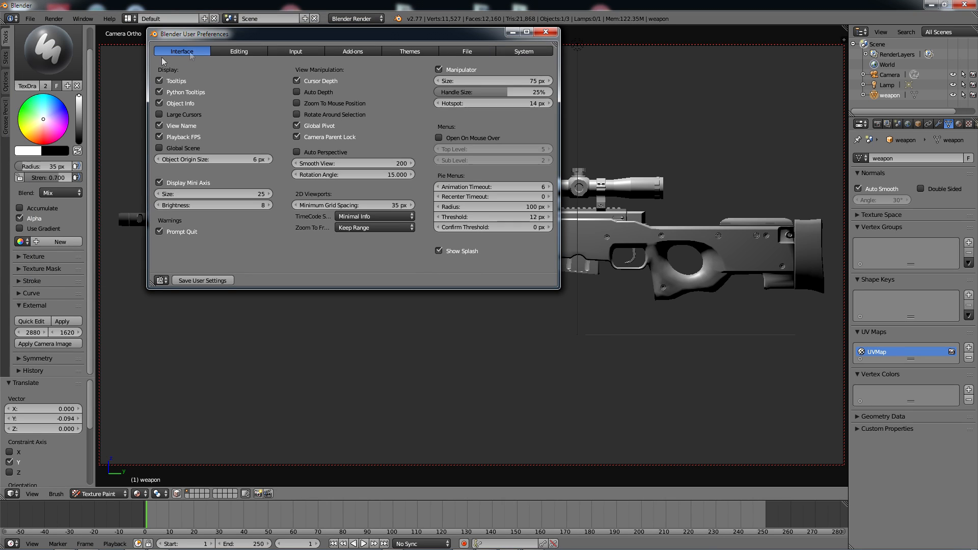
left_click(442, 52)
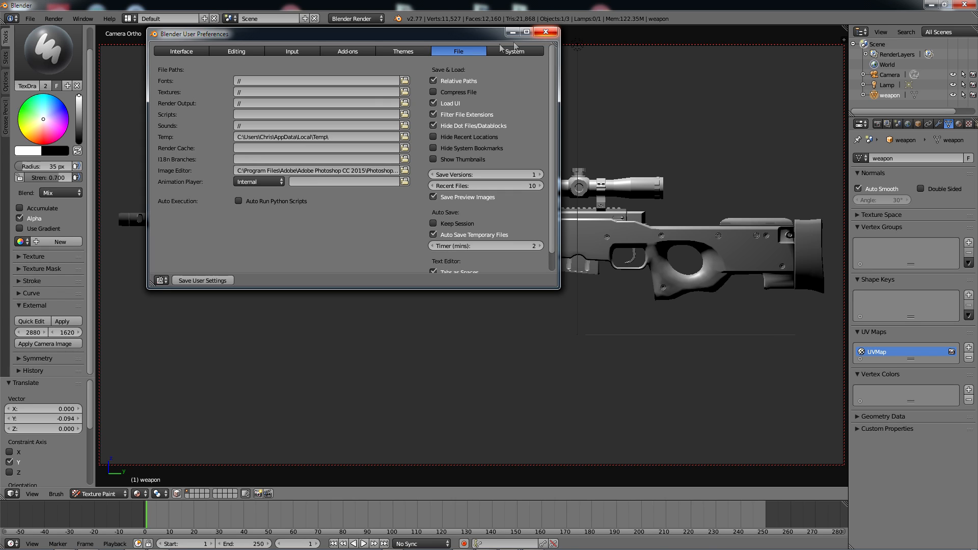
- Close the preferences, send the rifle's camera view to Photoshop with Quick Edit, and reveal the image's layers there
left_click(546, 32)
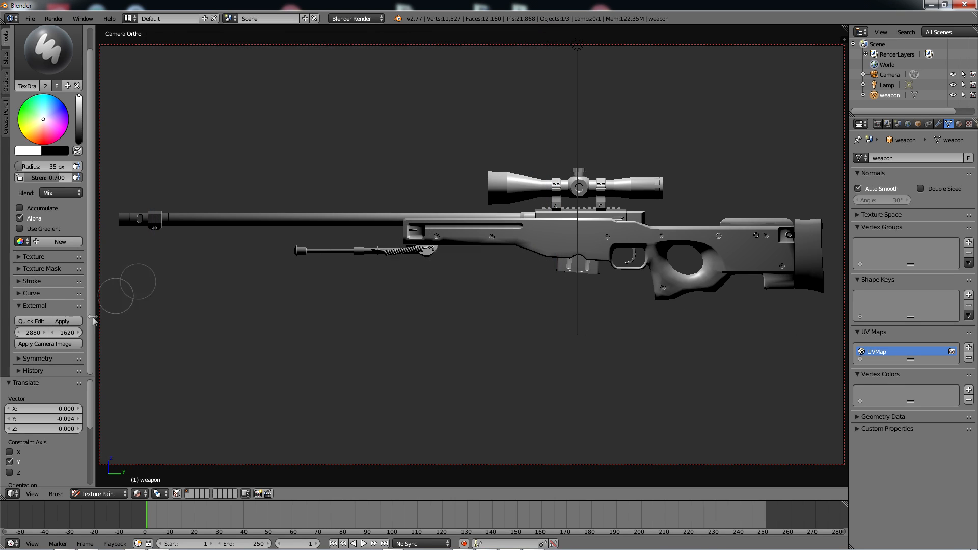
left_click(32, 322)
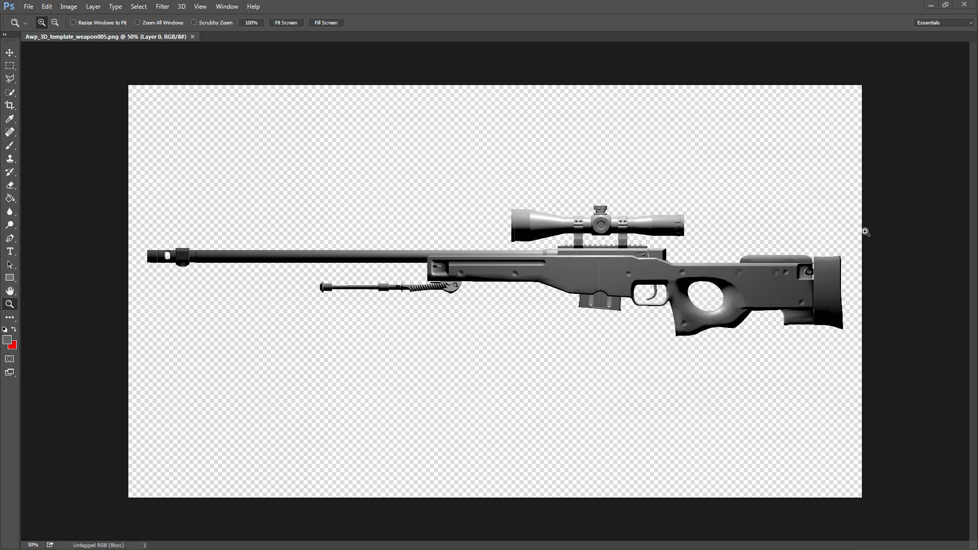
left_click_drag(977, 7, 913, 8)
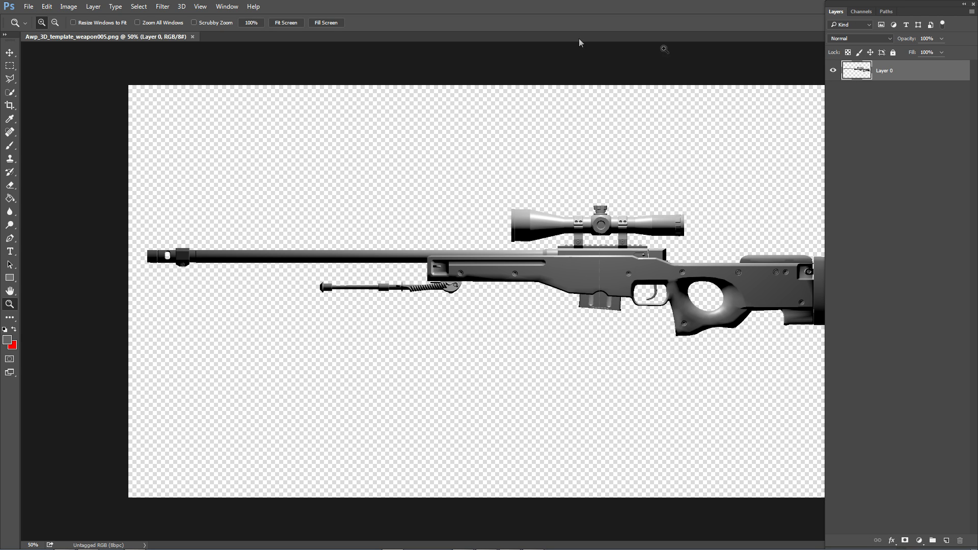
left_click(227, 6)
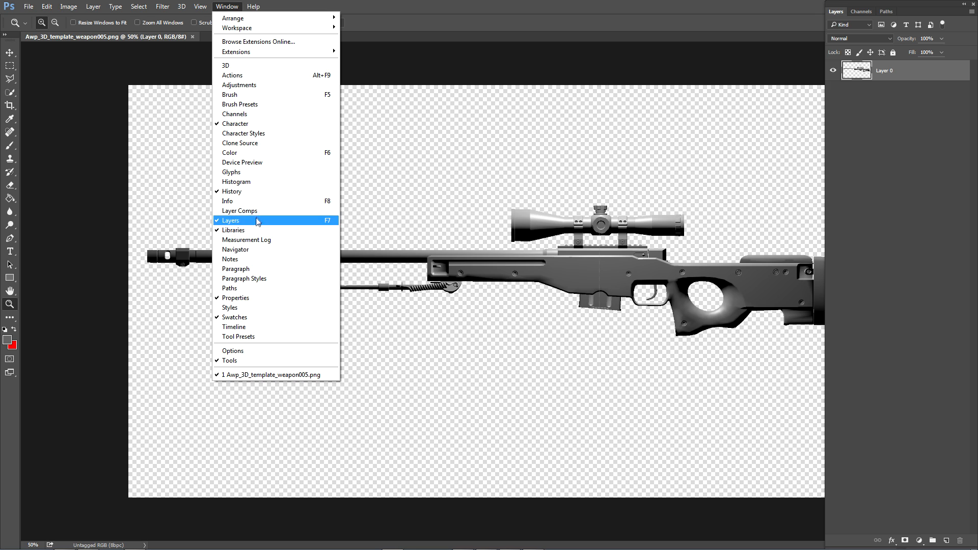
left_click(555, 5)
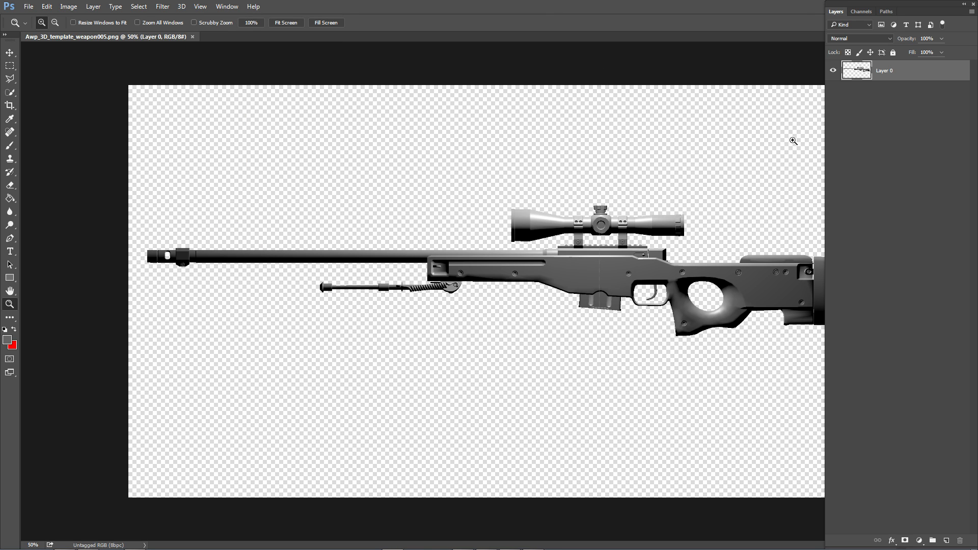
- Create a layer group named "Design" and move Layer 0 into it
left_click(935, 541)
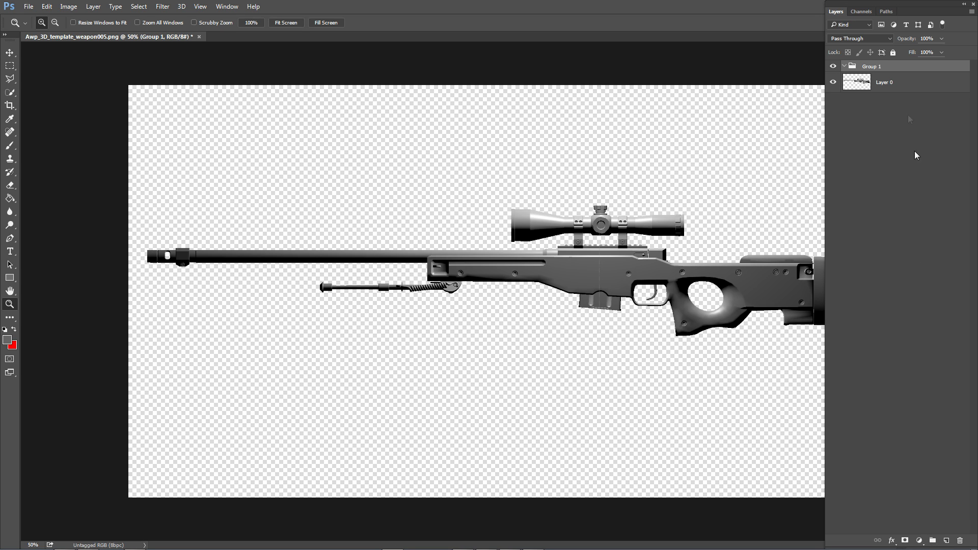
double_click(875, 67)
type("Deis")
type("gn")
key("Return")
left_click(884, 87)
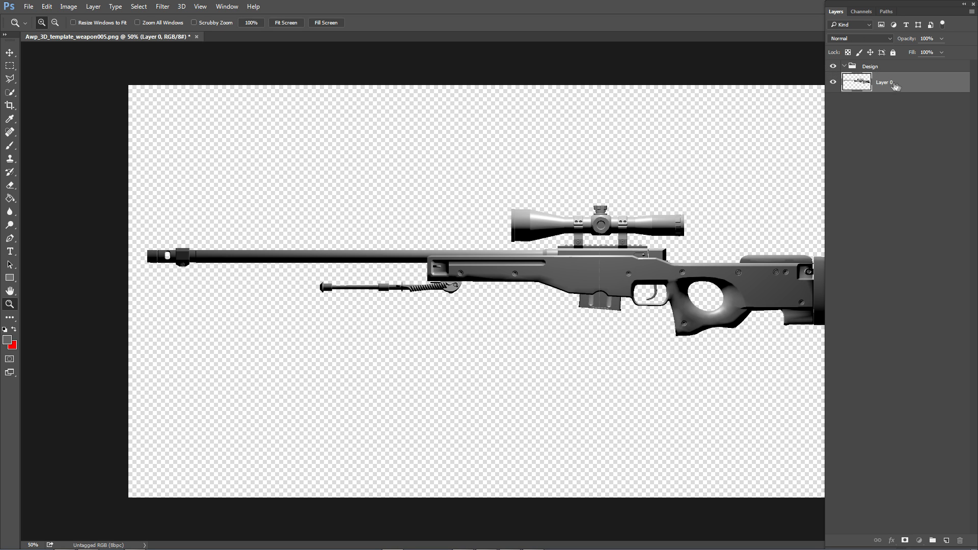
left_click_drag(893, 87, 888, 68)
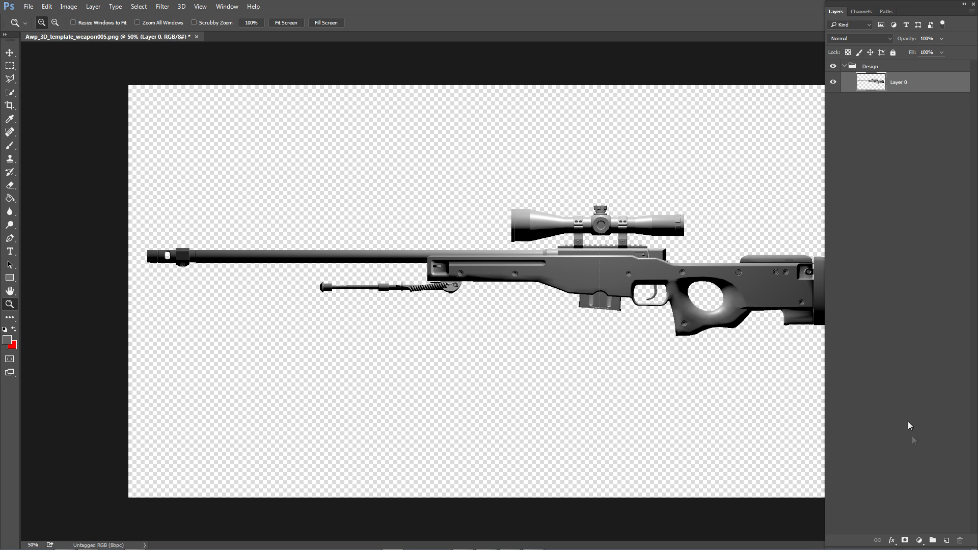
- Add a layer named "Background" beneath the Design group and fill it with the grey foreground colour
left_click(946, 541)
left_click_drag(904, 84, 892, 119)
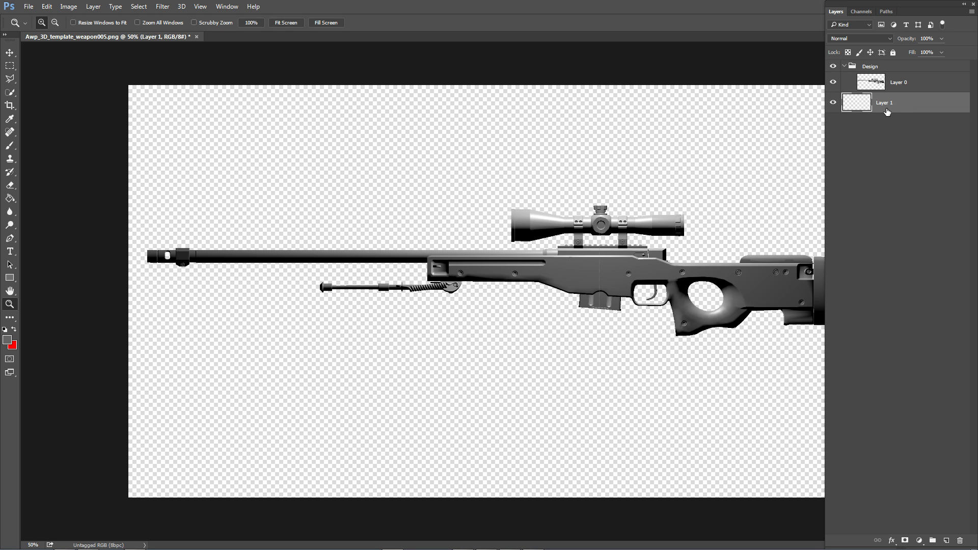
left_click(844, 67)
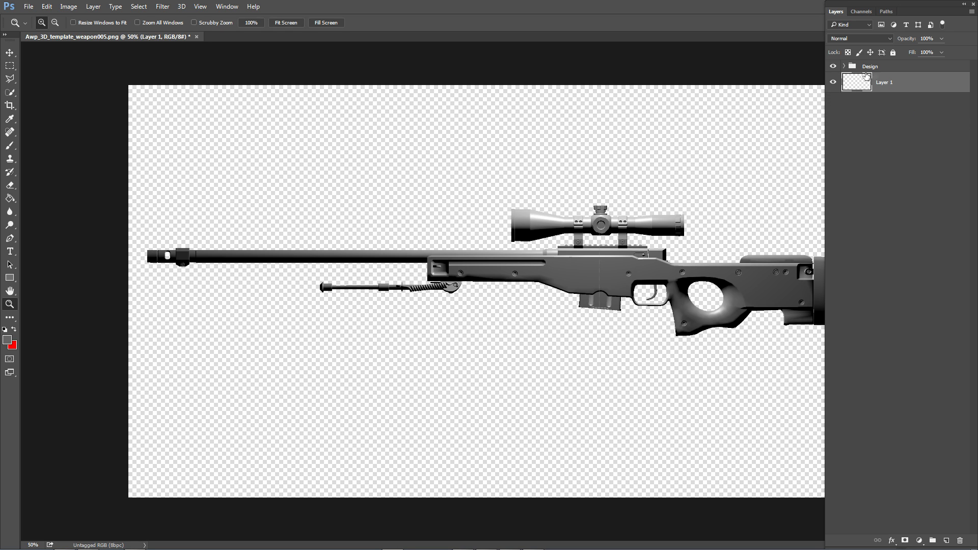
left_click(844, 67)
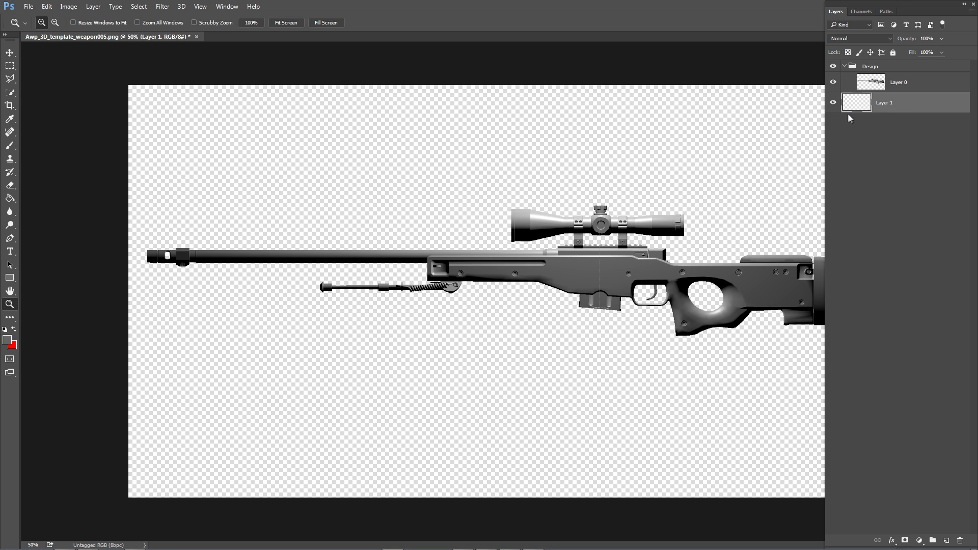
double_click(883, 103)
type("Background")
key("Return")
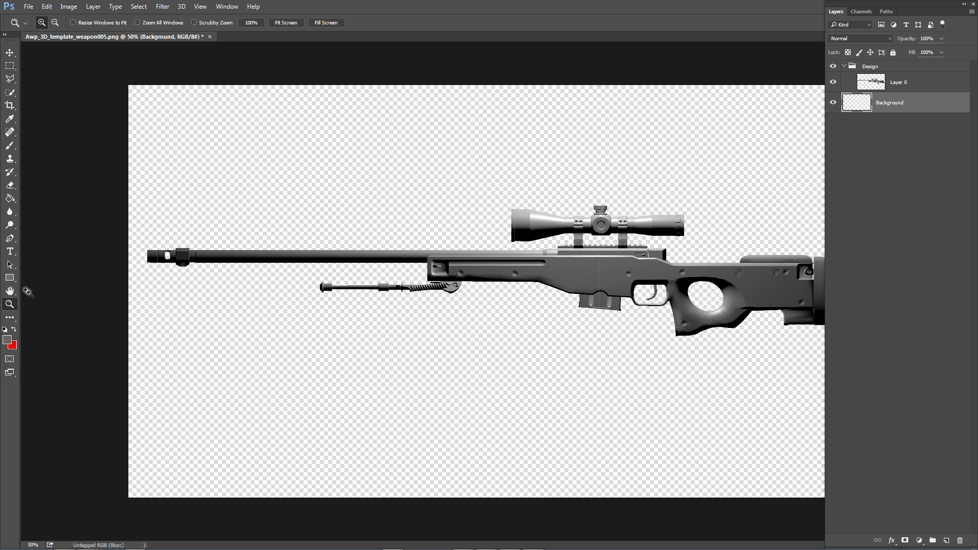
left_click(11, 198)
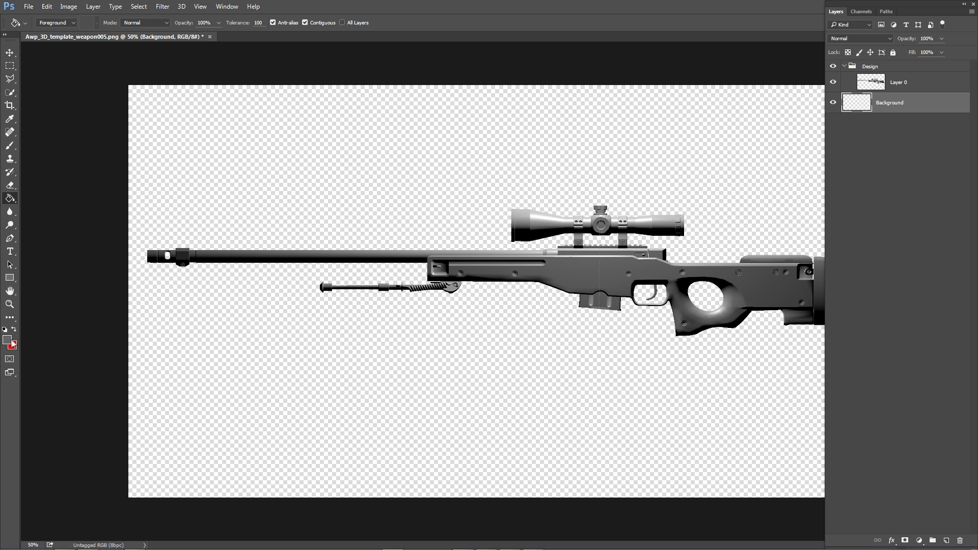
left_click(376, 193)
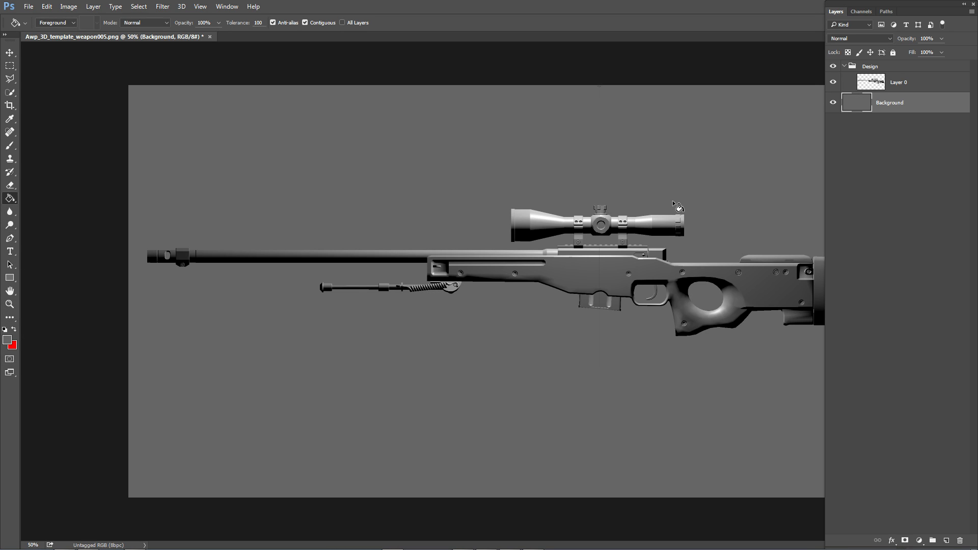
- Rename Layer 0 as "lighting" and ready the Brush tool with red as the foreground colour
left_click(898, 84)
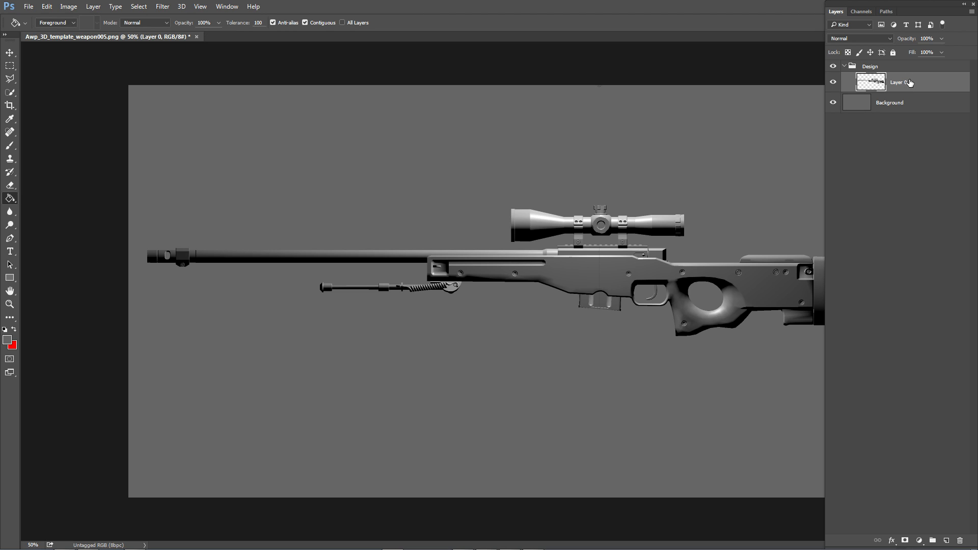
double_click(904, 84)
type("lighting")
key("Return")
key("b")
key("x")
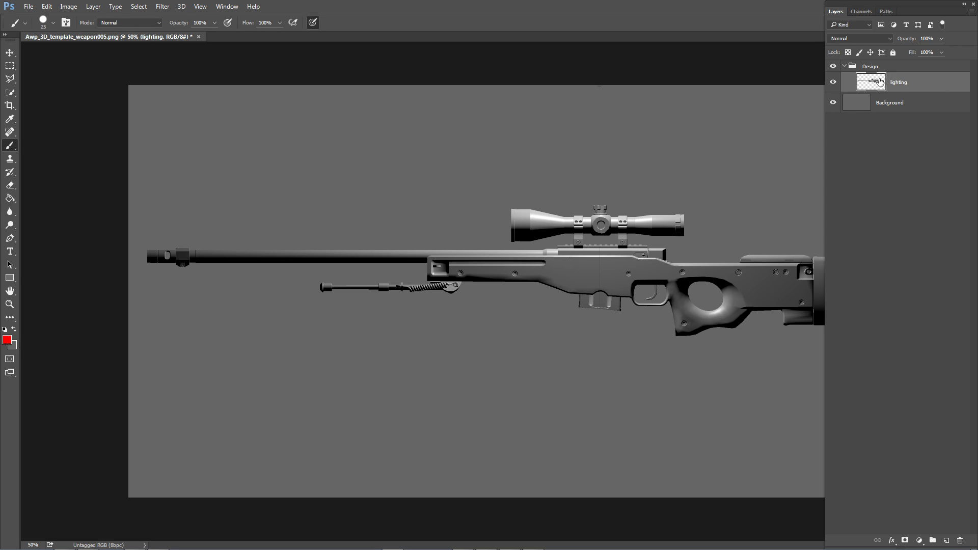
- Set the lighting layer's blend mode to Hard Light and its opacity to 50%
left_click(875, 37)
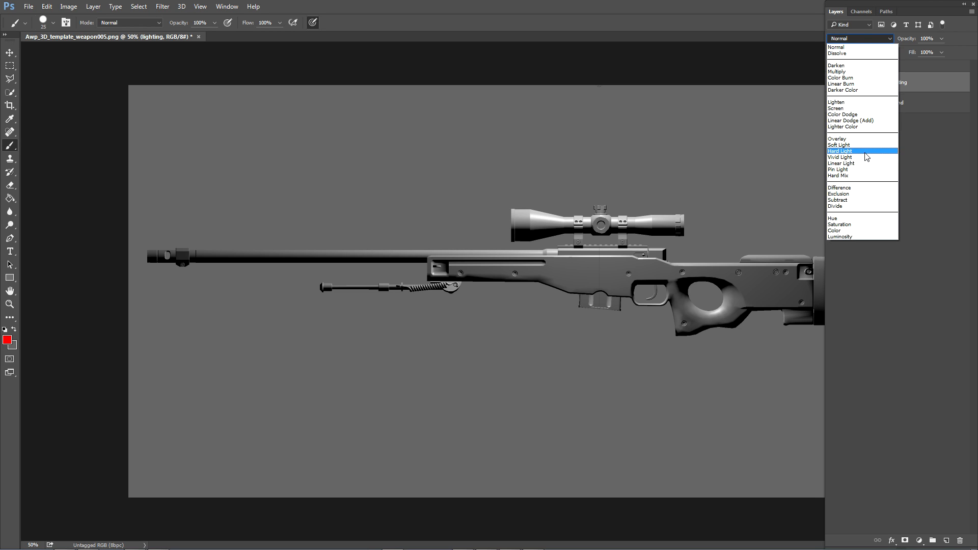
left_click(866, 151)
left_click(942, 39)
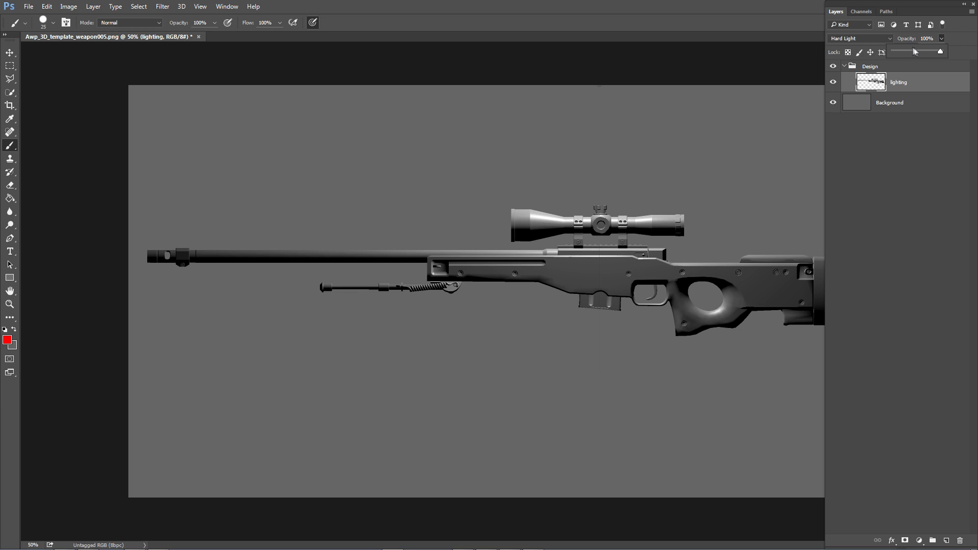
left_click(919, 51)
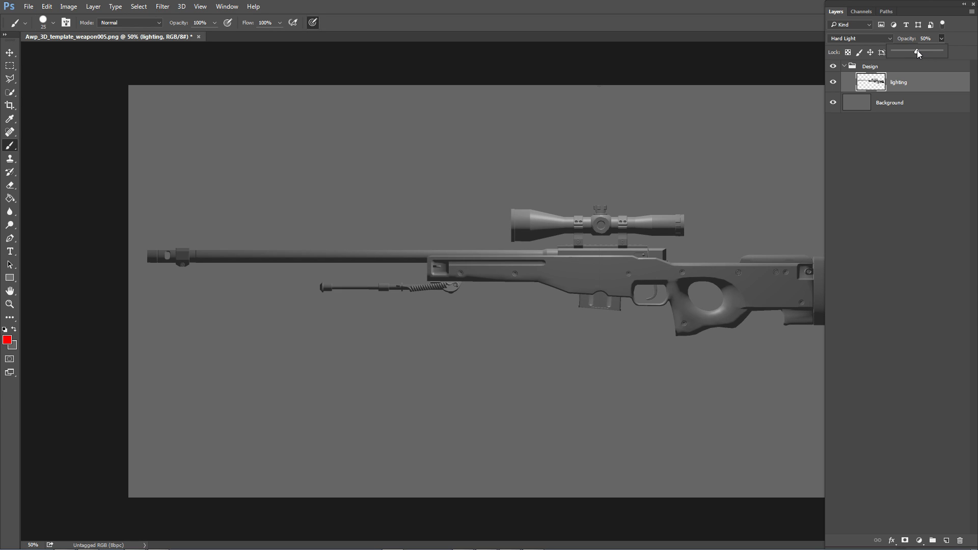
left_click(941, 88)
- Load the rifle's outline from the lighting layer as a selection and add it as a mask on the Design group
left_click(874, 86, "ctrl")
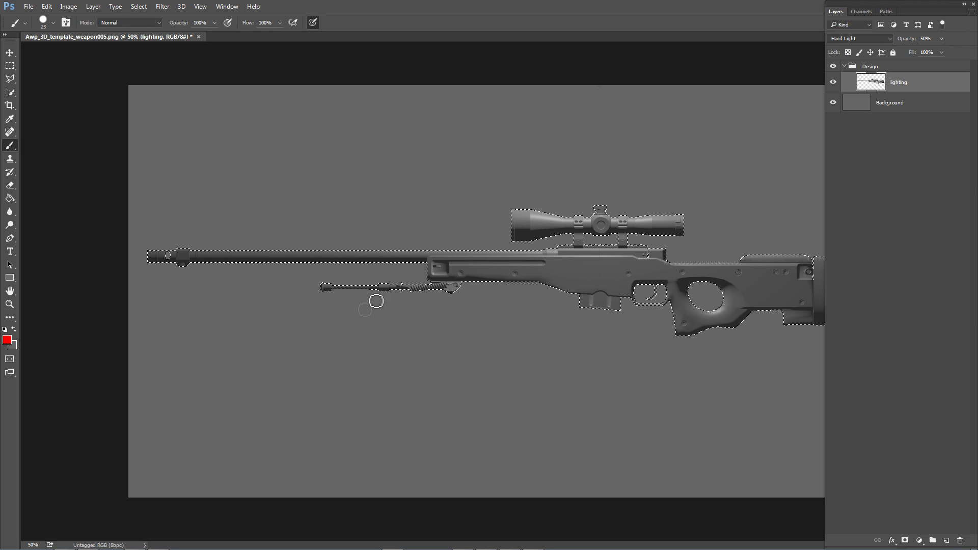
key("alt+bracketright")
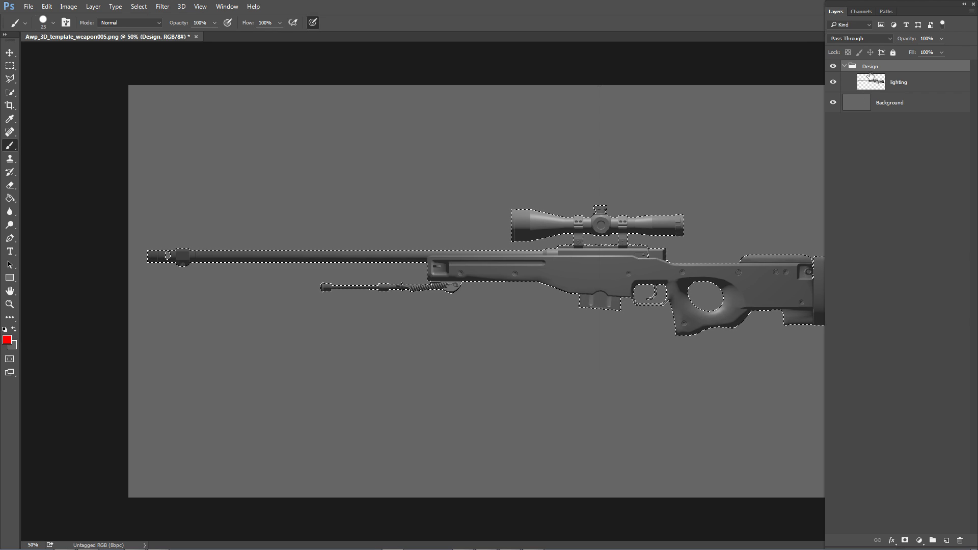
left_click(905, 541)
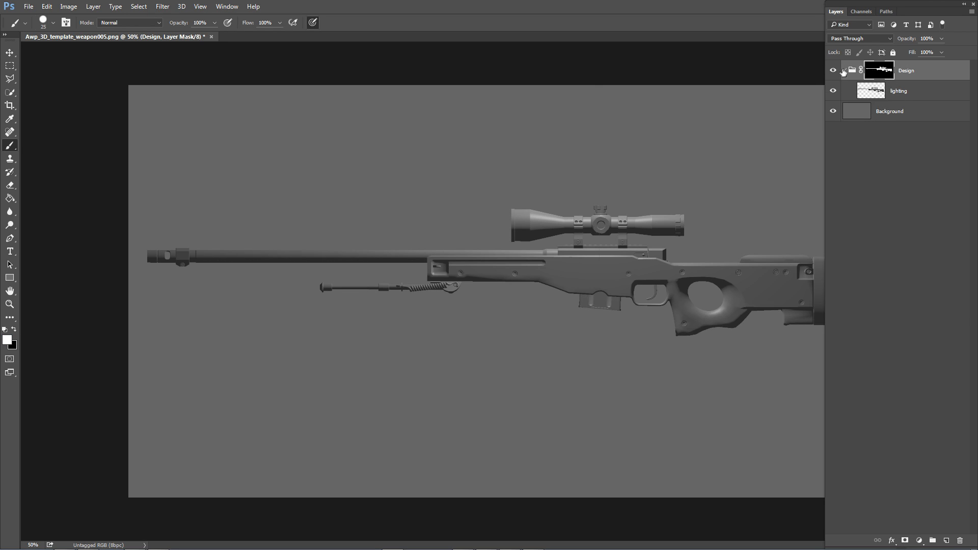
- Try red brush strokes across the rifle on a new layer beneath the lighting layer, and discard the strokes and the layer
left_click(905, 91)
left_click(945, 541)
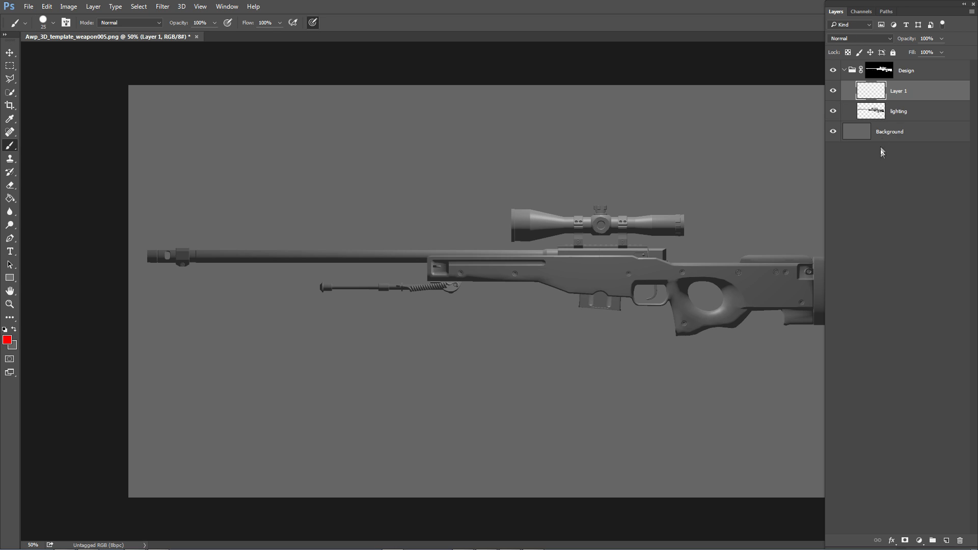
left_click_drag(914, 95, 913, 120)
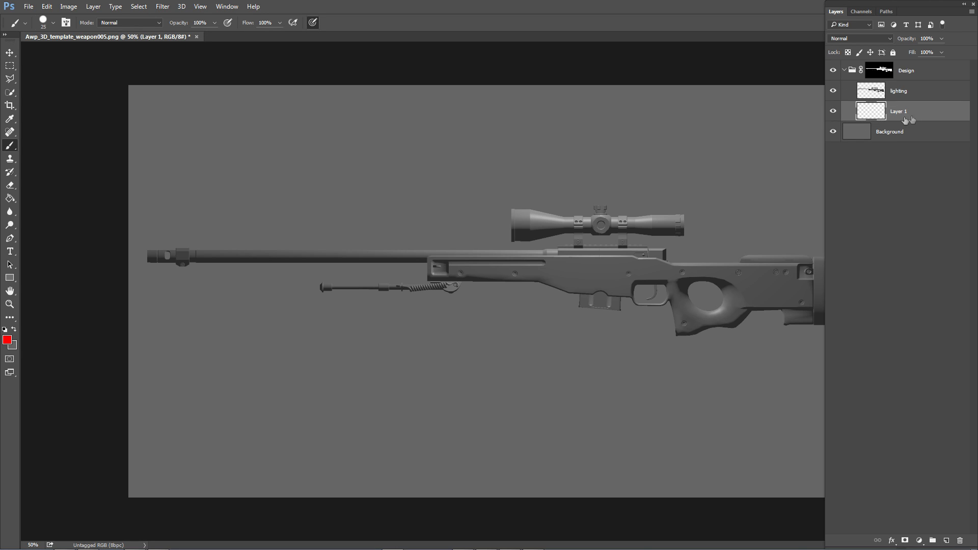
mouse_move(609, 205)
left_mouse_down()
mouse_move(490, 297)
mouse_move(546, 279)
mouse_move(683, 188)
mouse_move(516, 302)
mouse_move(668, 207)
left_mouse_up()
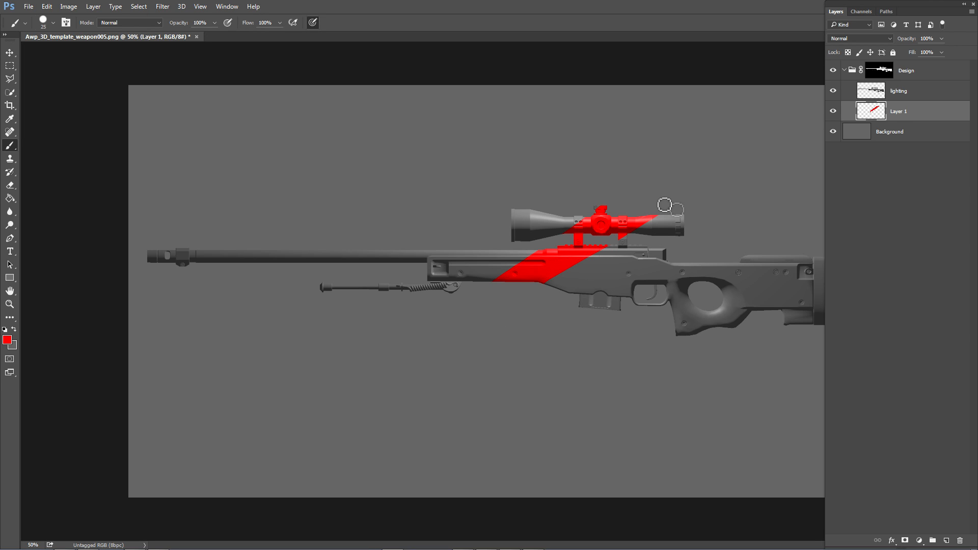
key("ctrl+z")
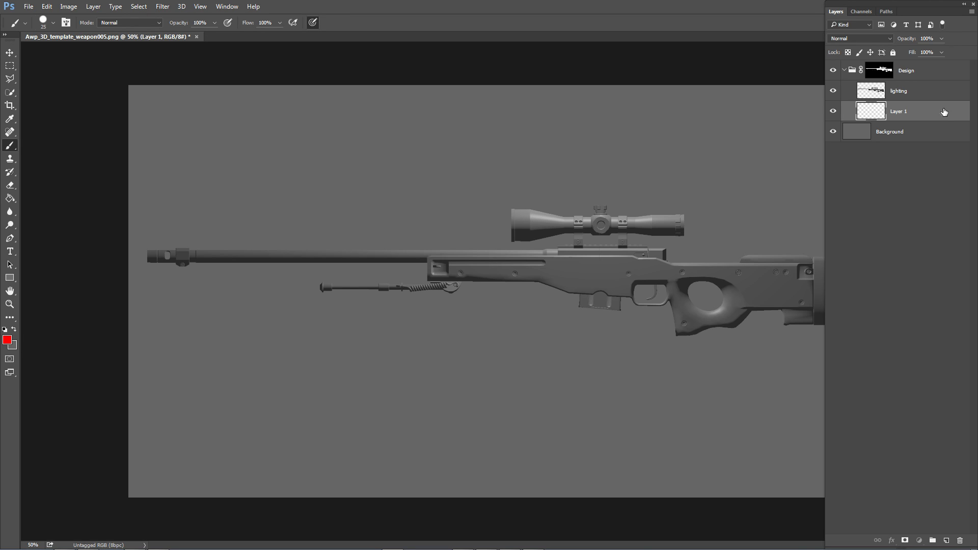
left_click_drag(943, 112, 959, 533)
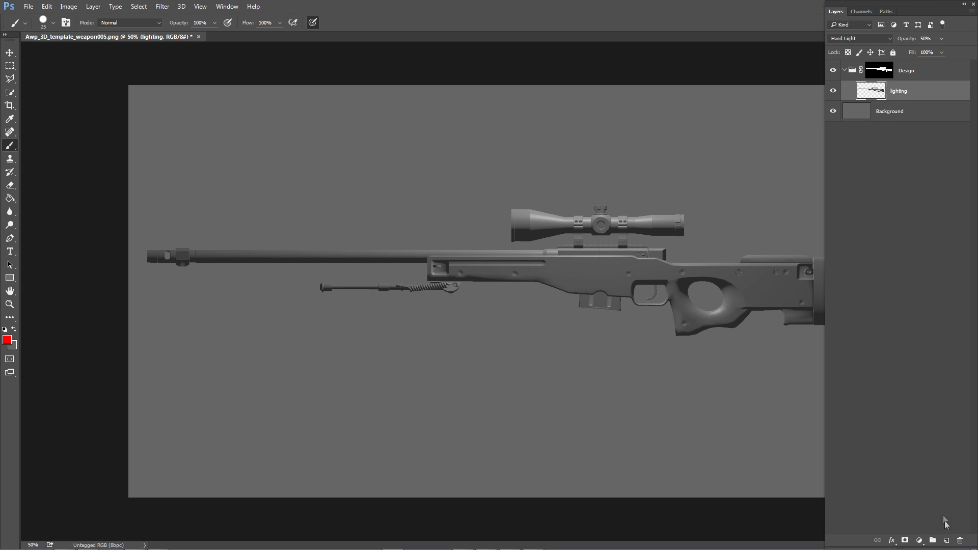
- Add a new layer above the lighting layer and test a red stroke across the rifle on it, undoing the stroke
left_click(946, 541)
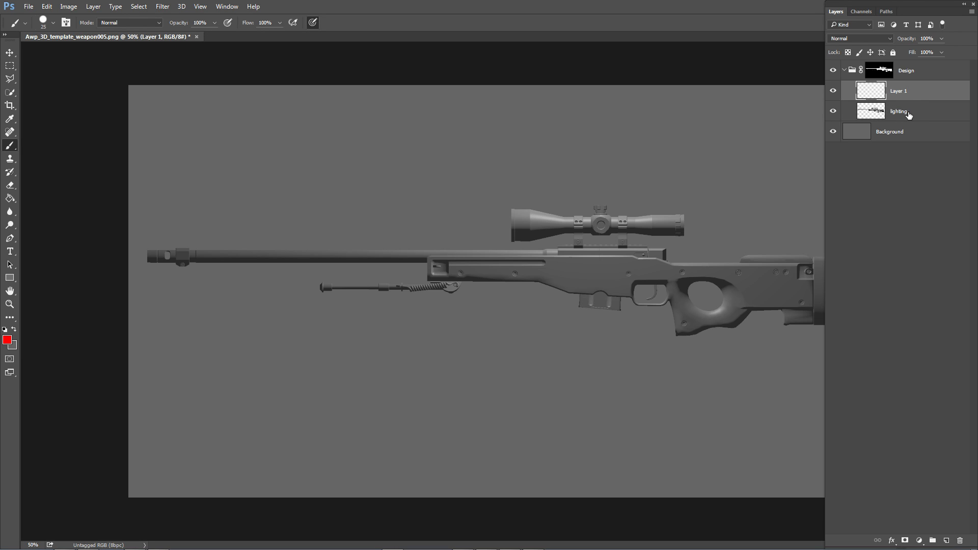
mouse_move(658, 207)
left_mouse_down()
mouse_move(537, 306)
mouse_move(520, 298)
mouse_move(596, 251)
mouse_move(590, 304)
left_mouse_up()
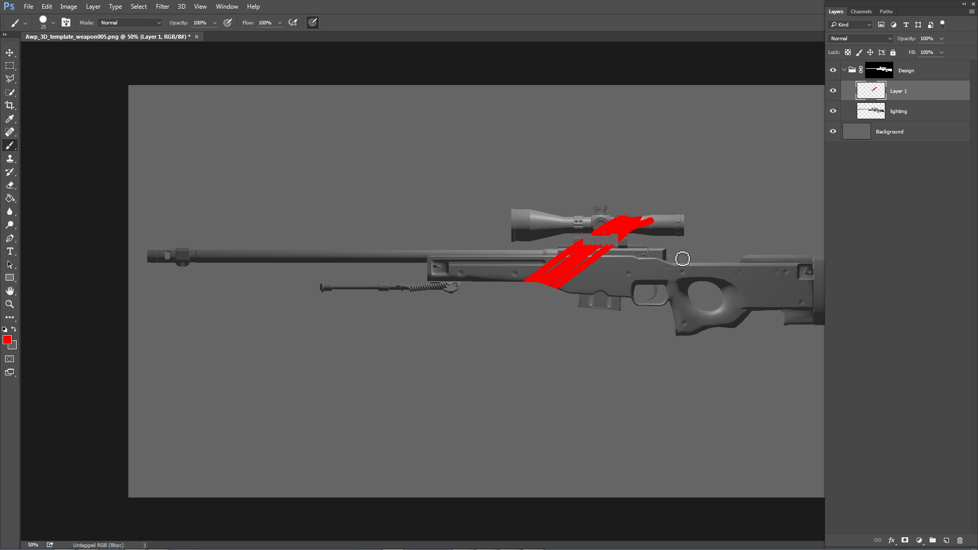
key("ctrl+z")
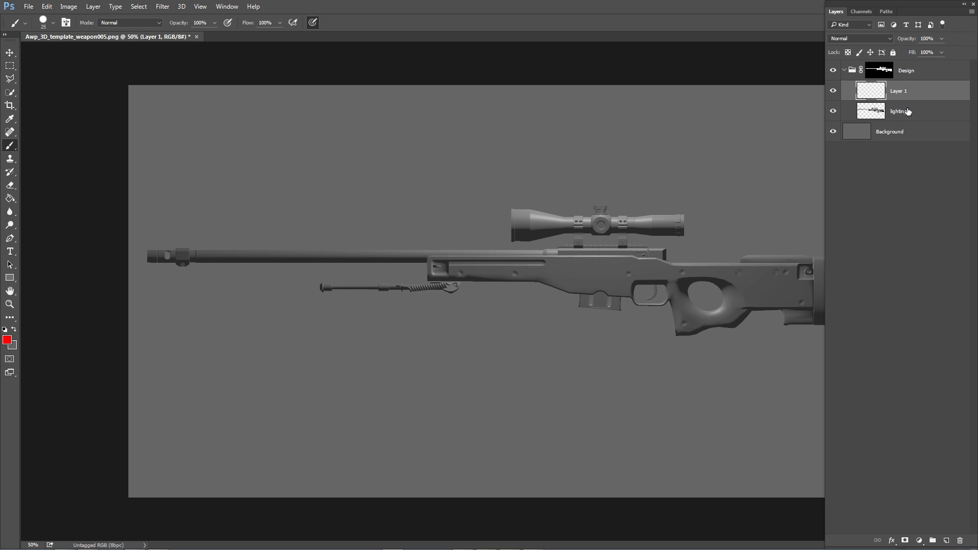
- Move the lighting layer above Layer 1, and test a red stroke on Layer 1, undoing the stroke
left_click_drag(904, 112, 910, 92)
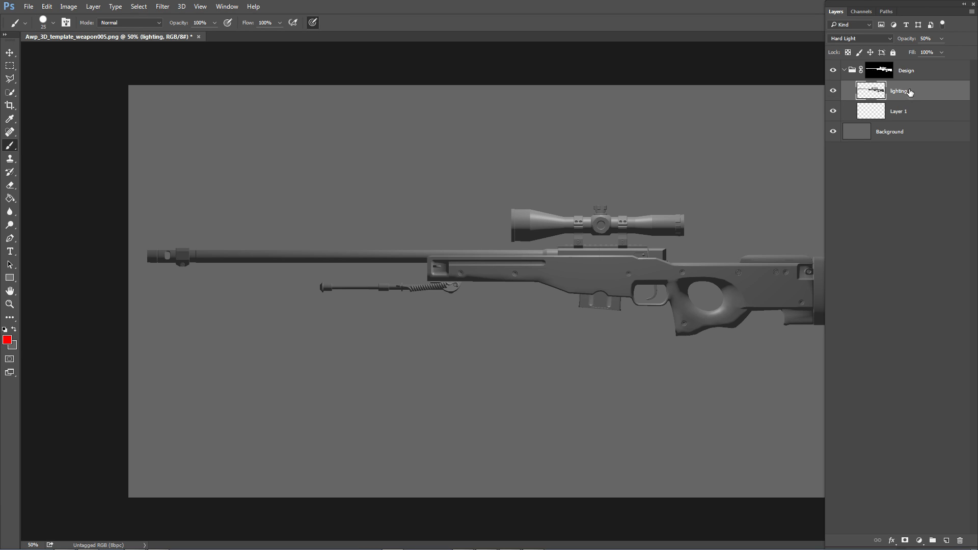
left_click(906, 111)
mouse_move(552, 304)
left_mouse_down()
mouse_move(584, 288)
mouse_move(560, 260)
left_mouse_up()
key("ctrl+z")
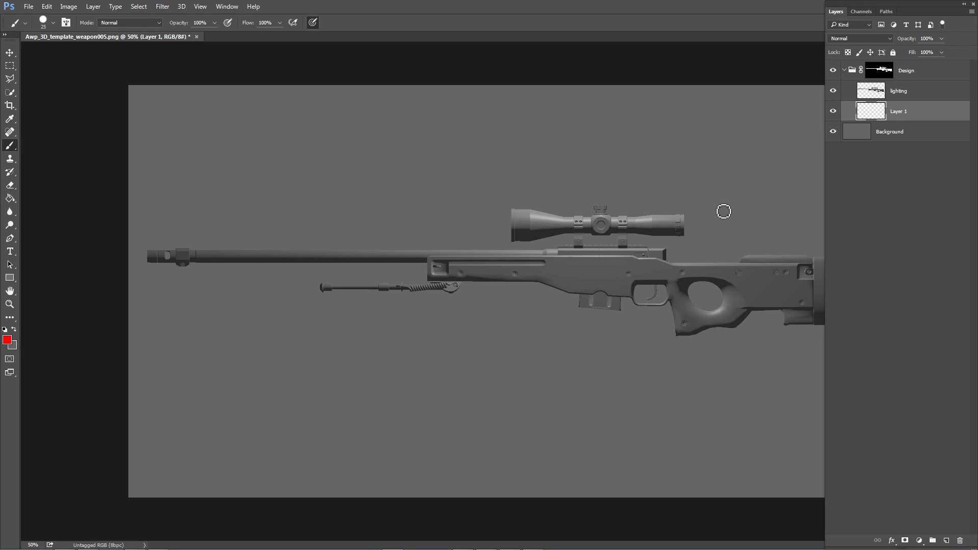
- Rename Layer 1 as "Design_Layer01"
double_click(899, 111)
type("Design_Layer01")
key("Return")
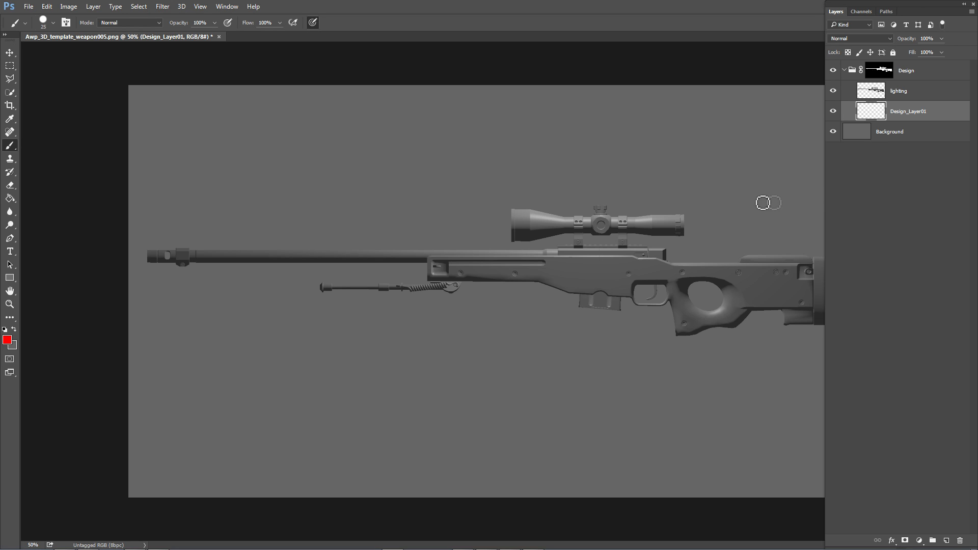
- Save the layered document as the Photoshop file Awp_2d_Template.psd with Maximize Compatibility on
left_click(29, 6)
left_click(42, 119)
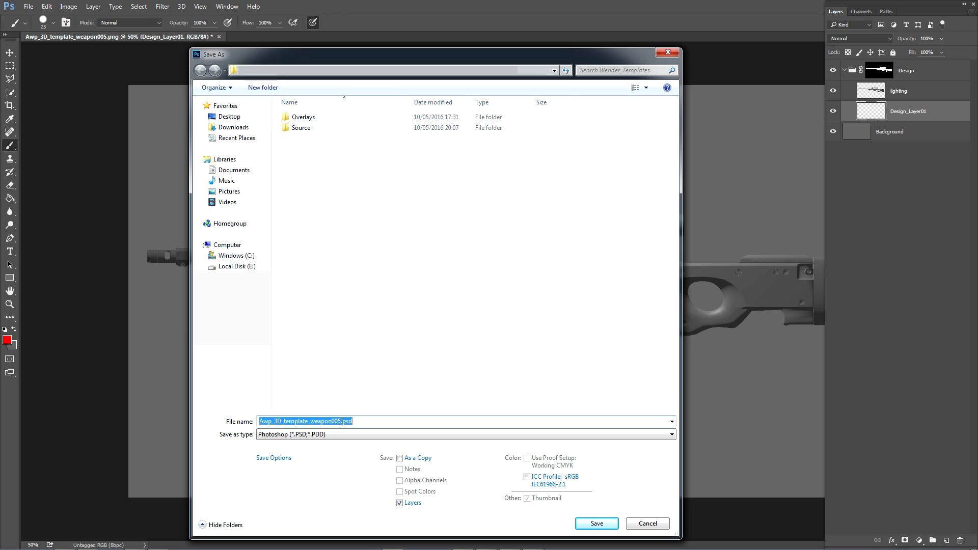
left_click_drag(341, 423, 266, 420)
type("Awp_")
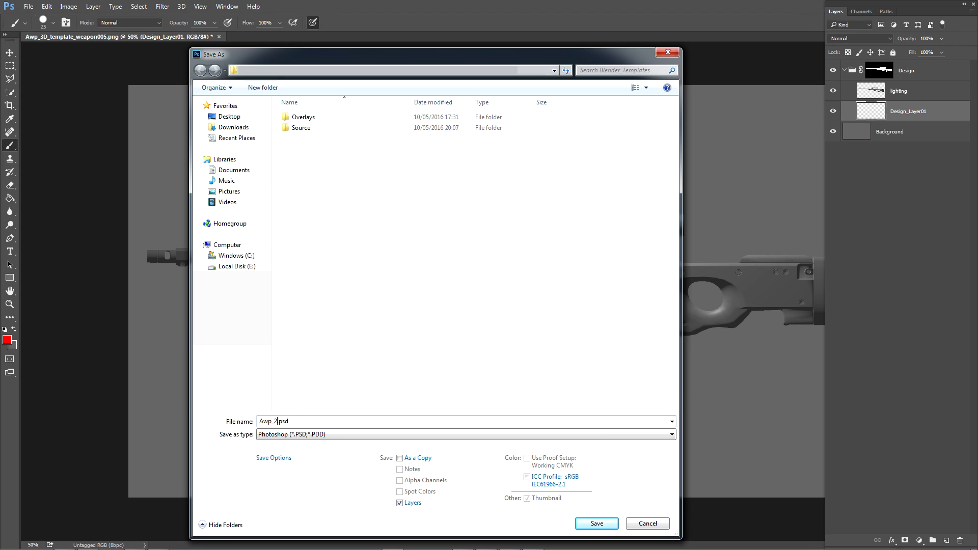
type("2d_Template")
left_click(602, 525)
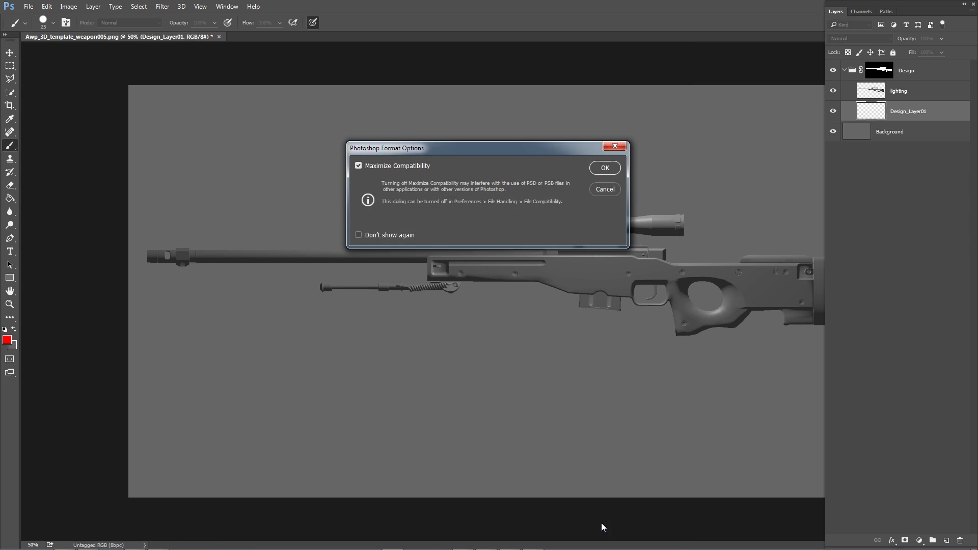
left_click(605, 169)
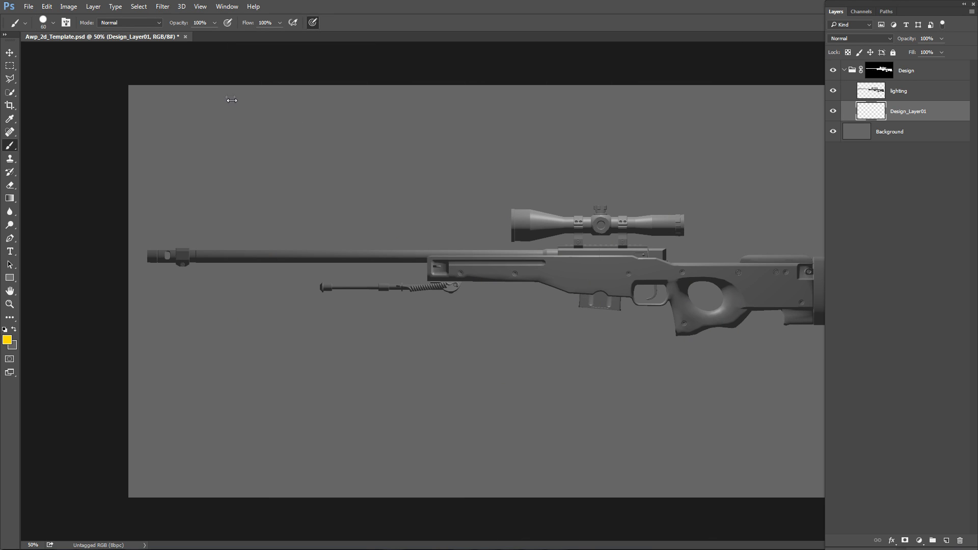
- Close Awp_2d_Template.psd without saving changes, and reopen it from the recently used files
left_click(186, 36)
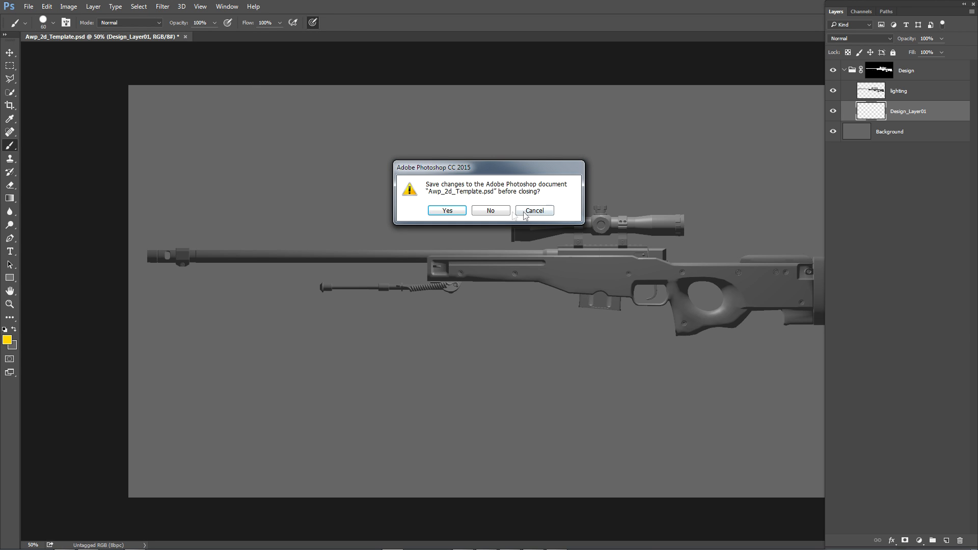
left_click(499, 212)
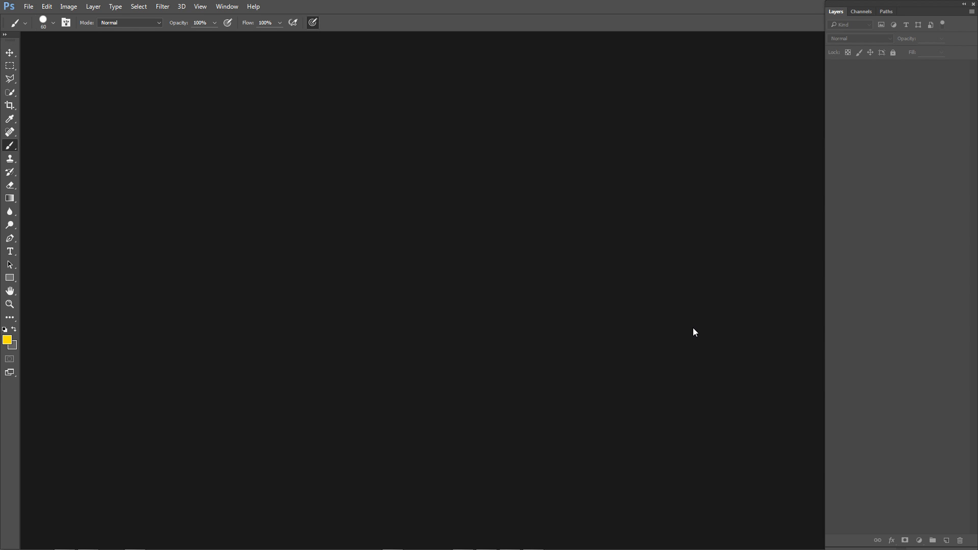
left_click(28, 7)
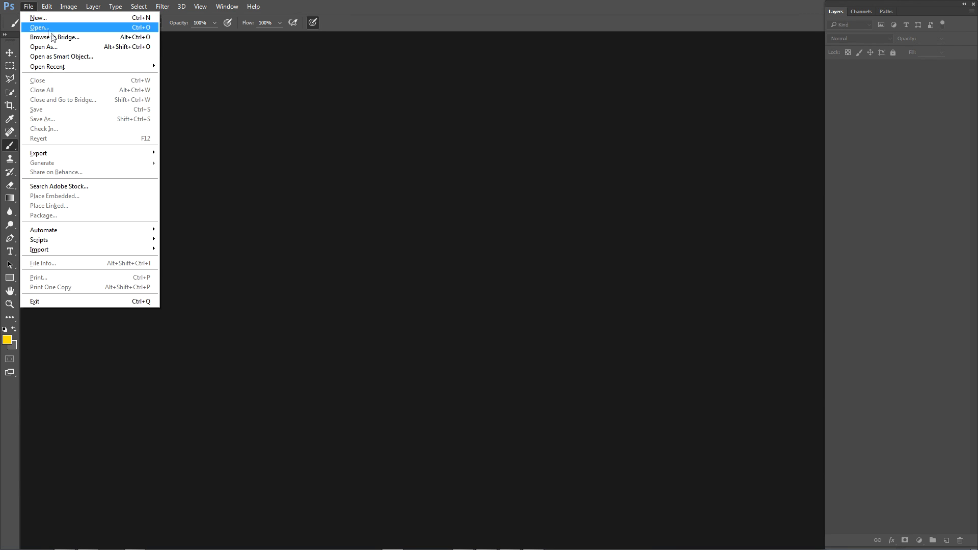
mouse_move(64, 68)
left_click(198, 67)
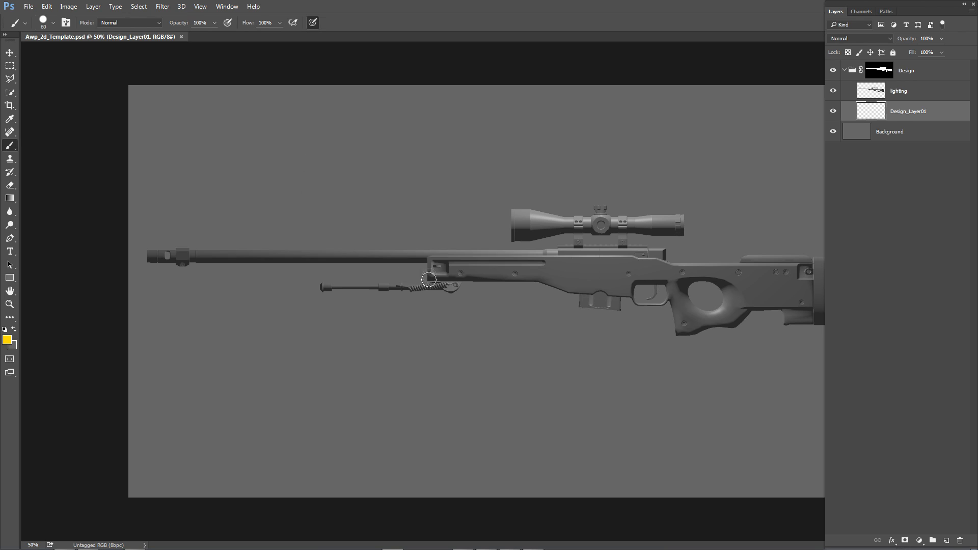
- Paint yellow diagonal stripes across the scope, body and bipod on Design_Layer01, and cover the rear stock in yellow
left_click(904, 96)
left_click(918, 116)
mouse_move(733, 188)
left_mouse_down()
mouse_move(566, 319)
mouse_move(480, 348)
mouse_move(516, 339)
left_mouse_up()
mouse_move(754, 174)
left_mouse_down()
mouse_move(656, 213)
mouse_move(392, 350)
left_mouse_up()
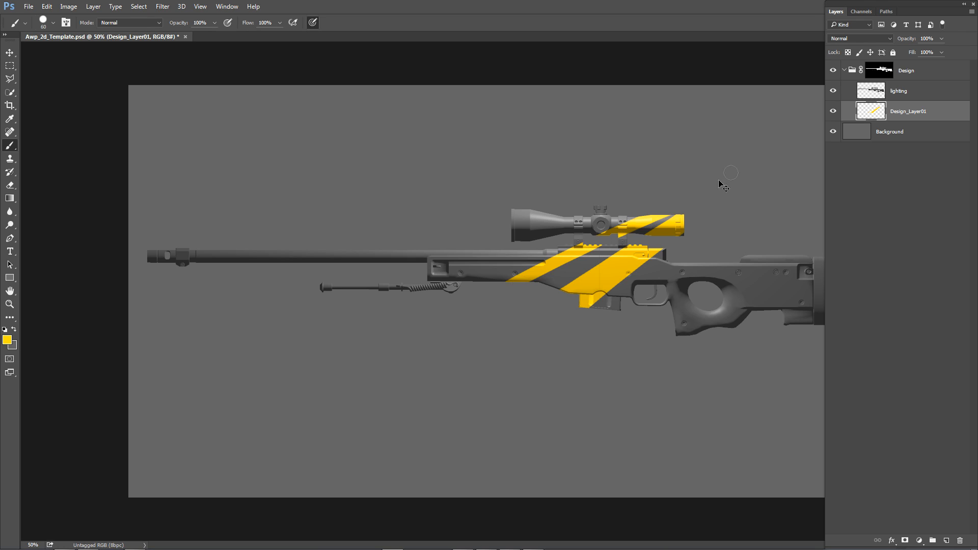
left_click_drag(714, 167, 450, 291)
left_click_drag(539, 249, 447, 306)
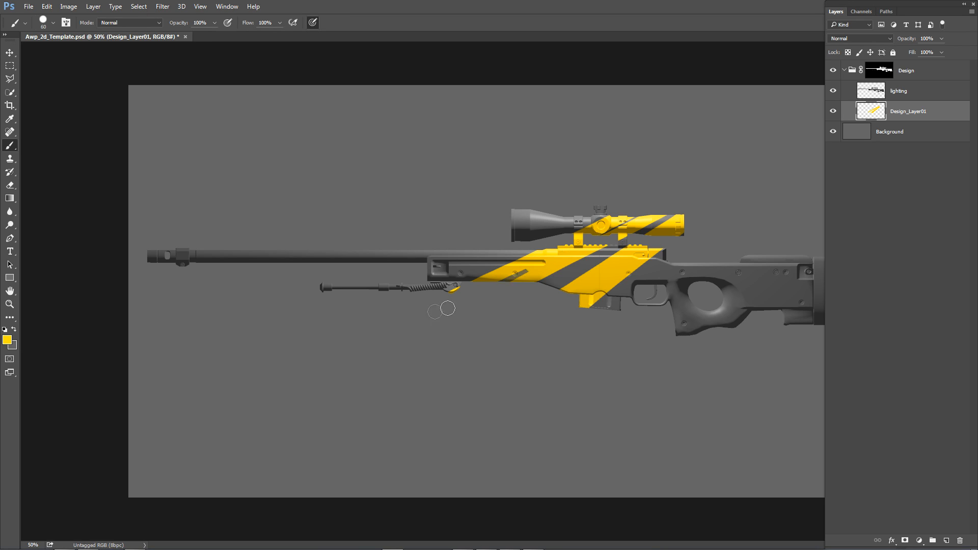
left_click_drag(703, 155, 353, 308)
left_click_drag(672, 159, 239, 330)
left_click_drag(641, 164, 326, 305)
left_click_drag(579, 192, 351, 304)
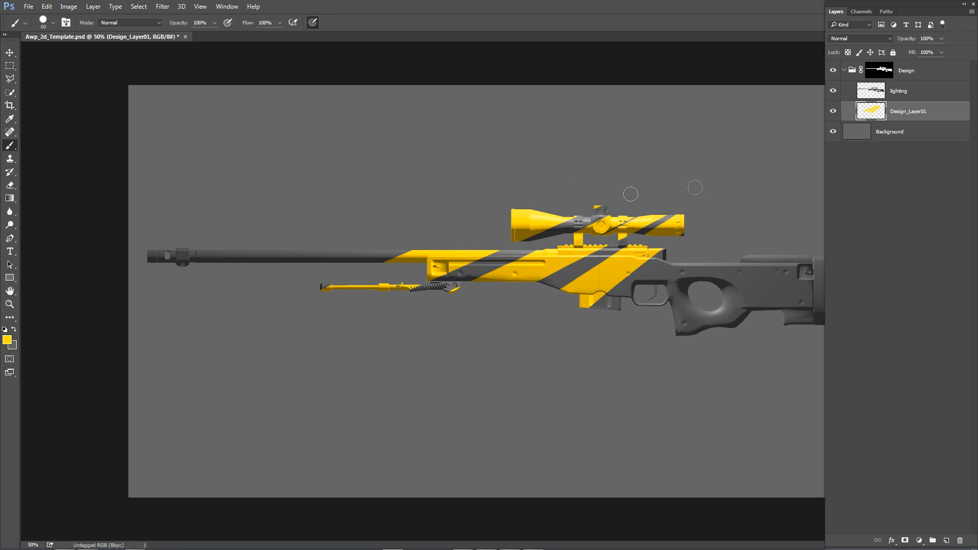
left_click_drag(727, 201, 590, 358)
mouse_move(715, 229)
left_mouse_down()
mouse_move(652, 316)
mouse_move(729, 220)
mouse_move(747, 226)
mouse_move(721, 337)
mouse_move(794, 275)
mouse_move(869, 236)
mouse_move(886, 288)
left_mouse_up()
left_click_drag(609, 225, 628, 226)
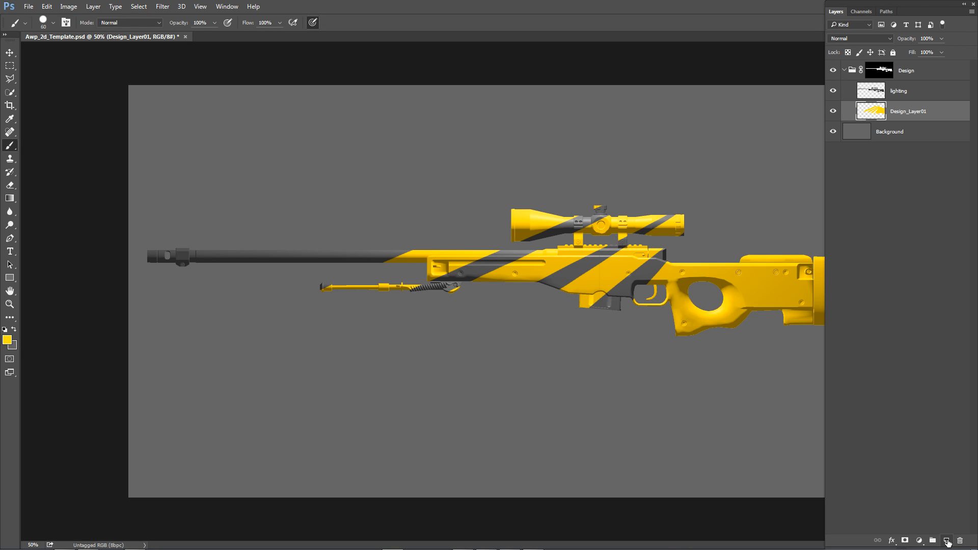
- Add a new layer above Design_Layer01 and name it "design_layer02"
left_click(946, 541)
double_click(899, 111)
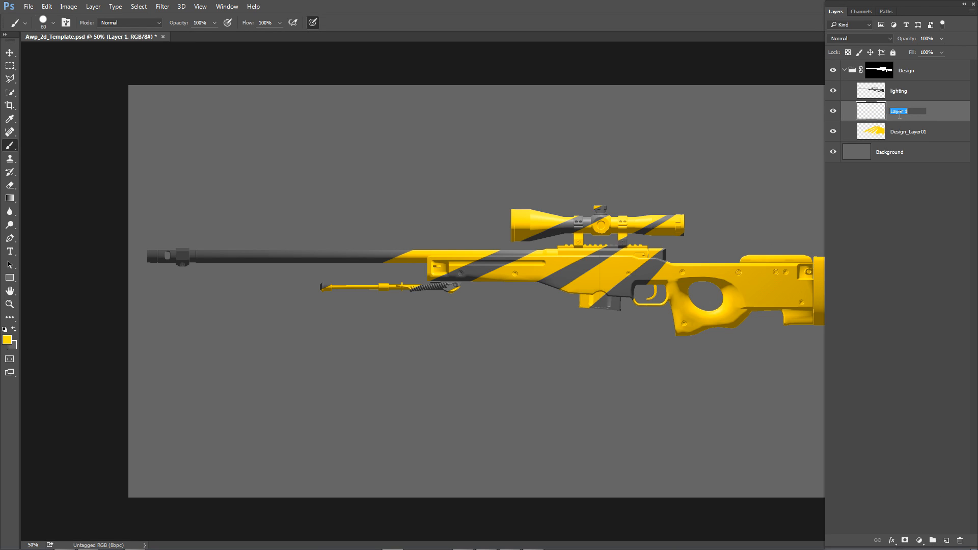
type("design_layer02")
key("Return")
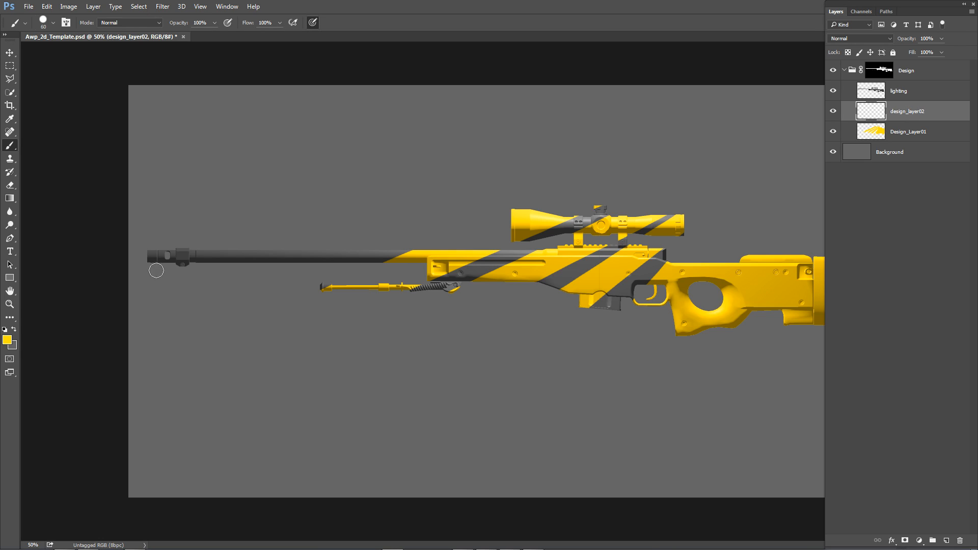
- Set the foreground colour to blue 007eff and paint diagonal stripes across the scope, body and magazine on design_layer02
left_click(8, 340)
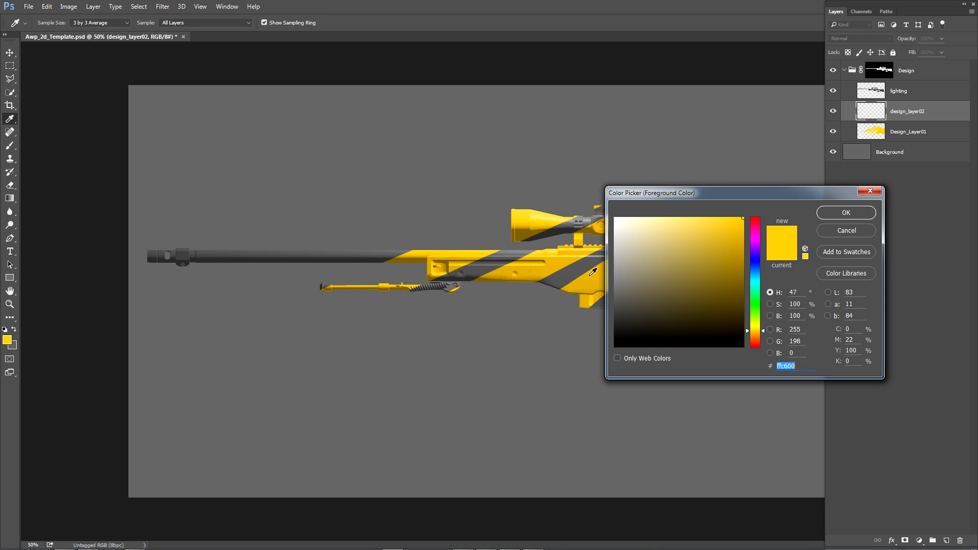
left_click(757, 276)
left_click_drag(757, 279, 757, 270)
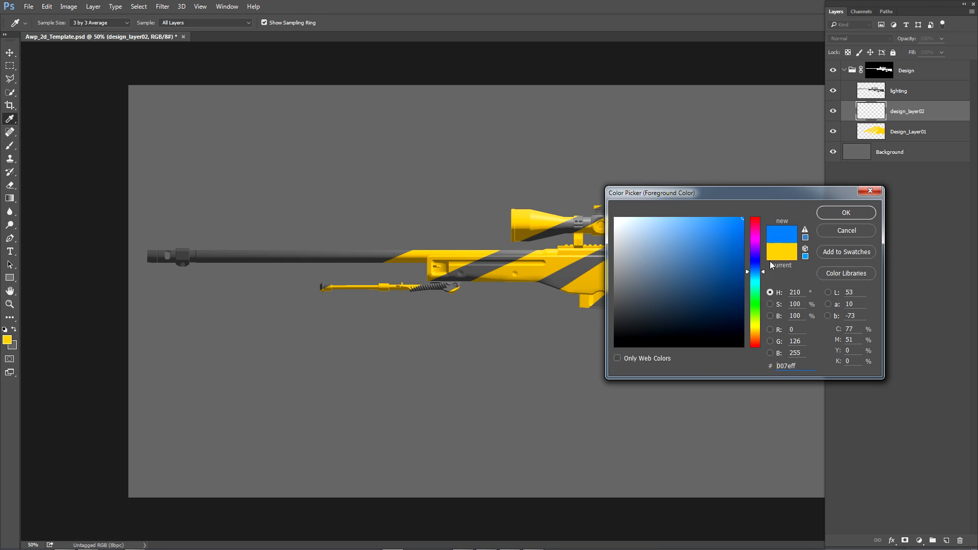
left_click(846, 212)
key("b")
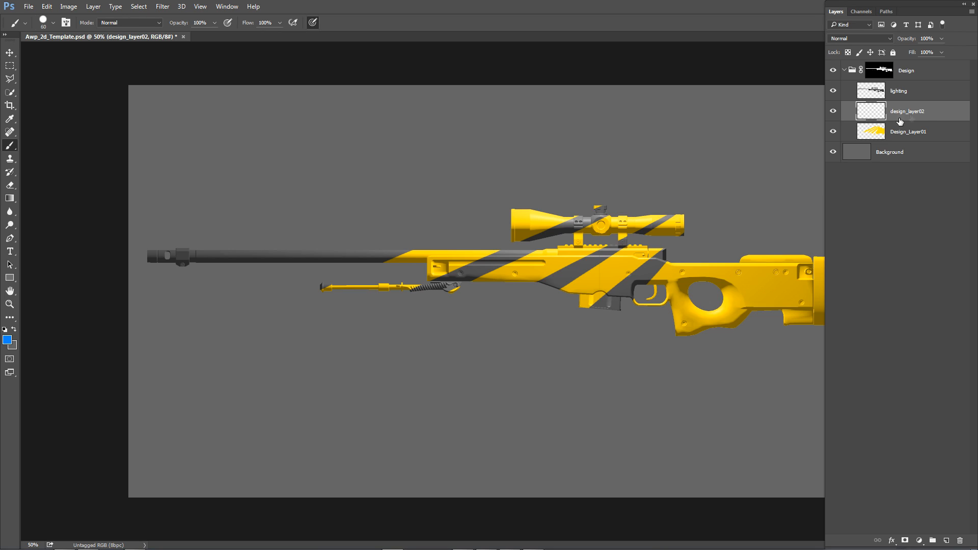
left_click_drag(630, 206, 447, 297)
left_click_drag(708, 200, 552, 295)
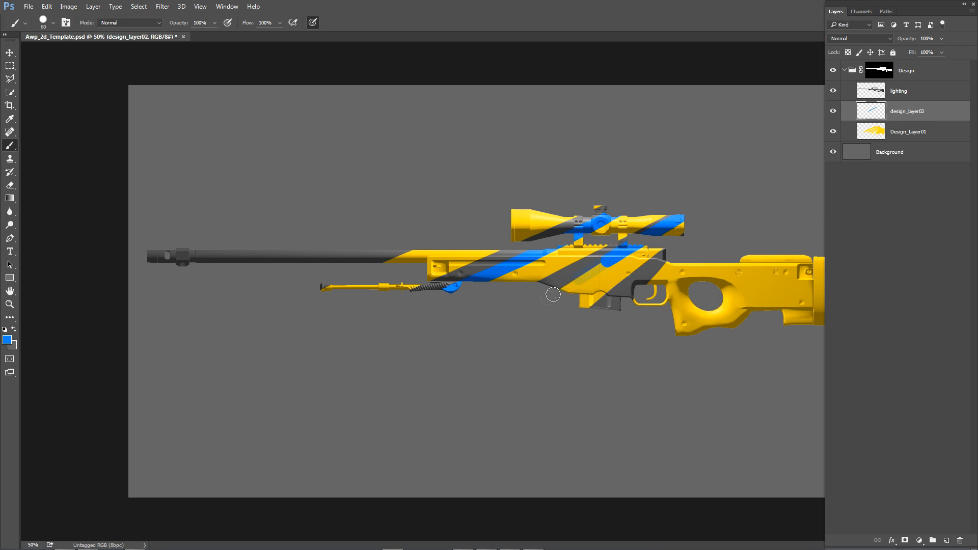
left_click_drag(720, 216, 622, 321)
key("ctrl+z")
left_click_drag(713, 235, 599, 332)
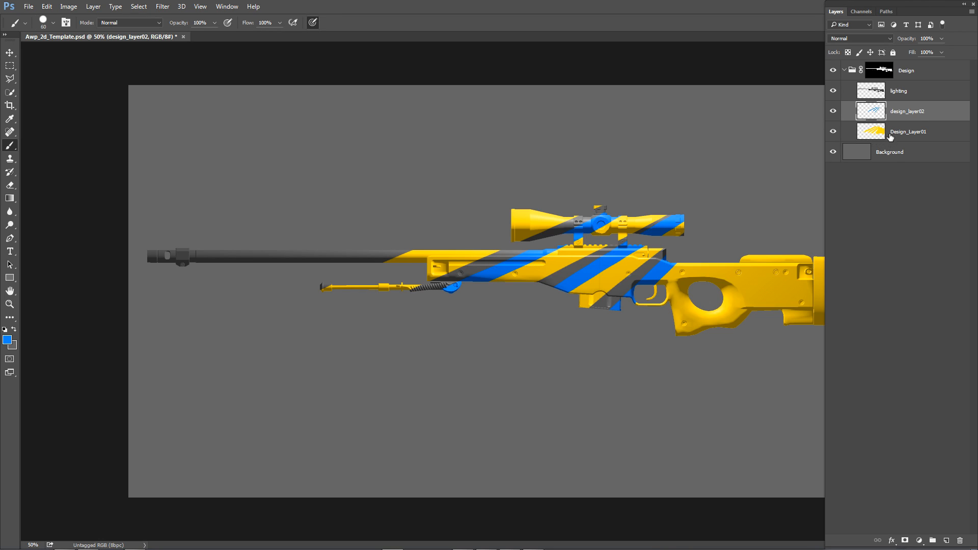
- Move Design_Layer01 above design_layer02, and paint another blue diagonal stripe across the barrel and bipod tip on design_layer02
left_click_drag(912, 132, 923, 111)
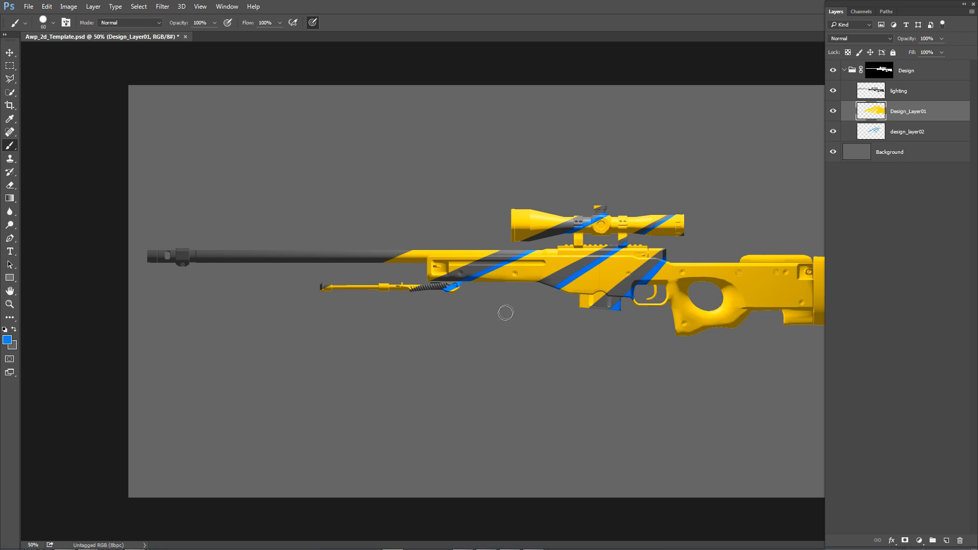
key("alt+bracketleft")
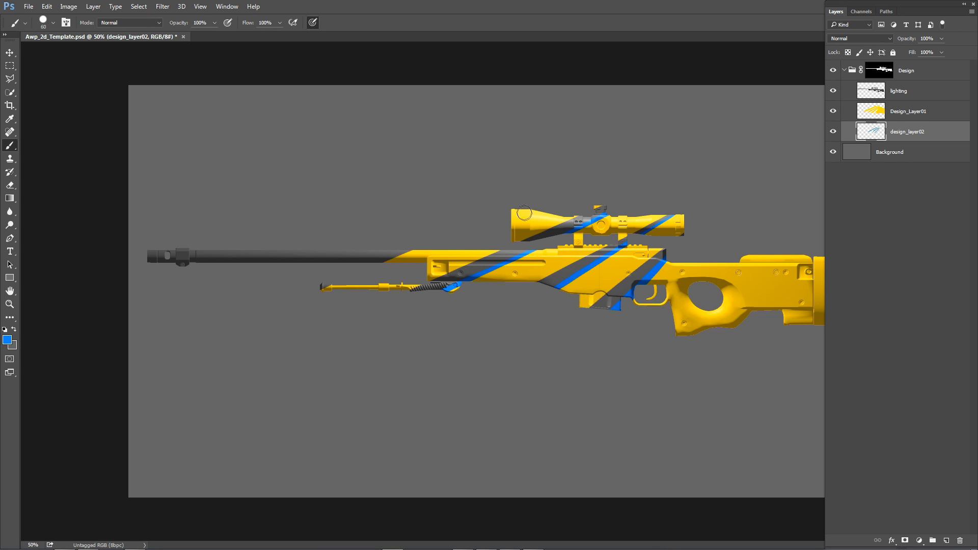
left_click_drag(552, 187, 258, 338)
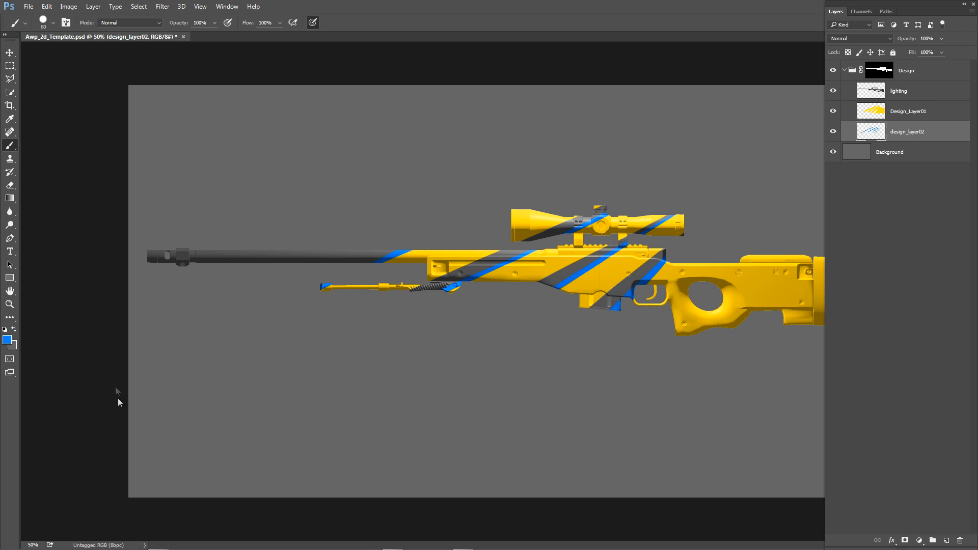
left_click(911, 112)
left_click(910, 129)
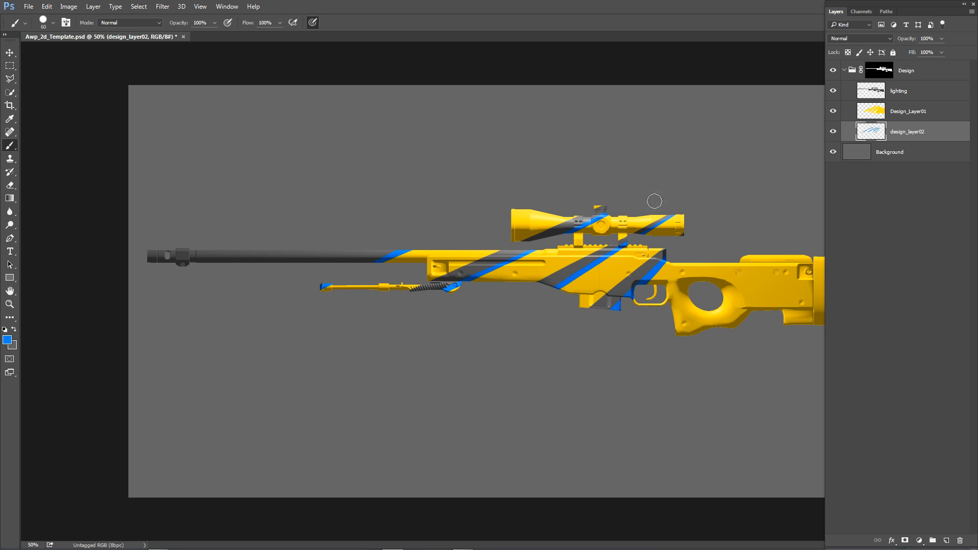
- Save the painted design as a separate Photoshop file named Awp_Demo.psd
left_click(28, 7)
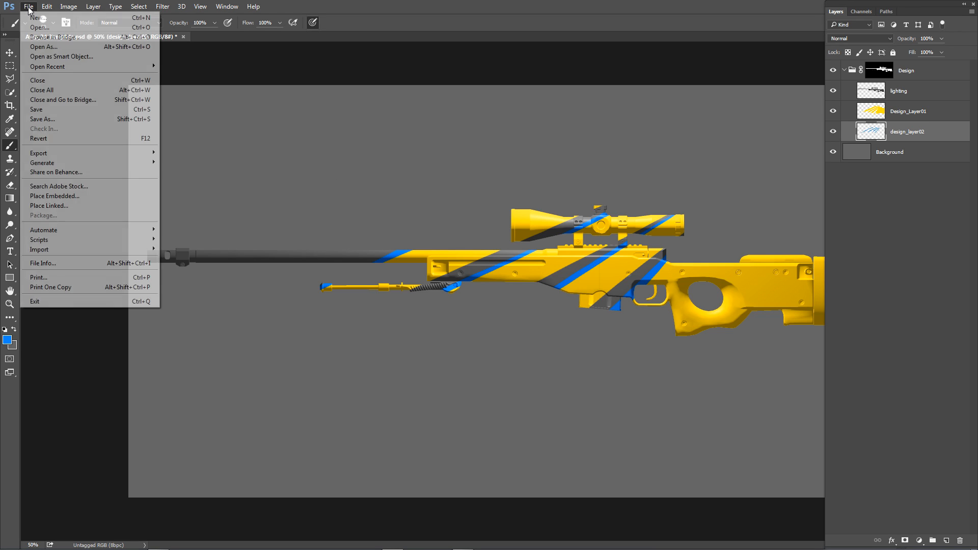
left_click(43, 118)
left_click_drag(256, 411, 298, 410)
type("Design")
key("Return")
key("Return")
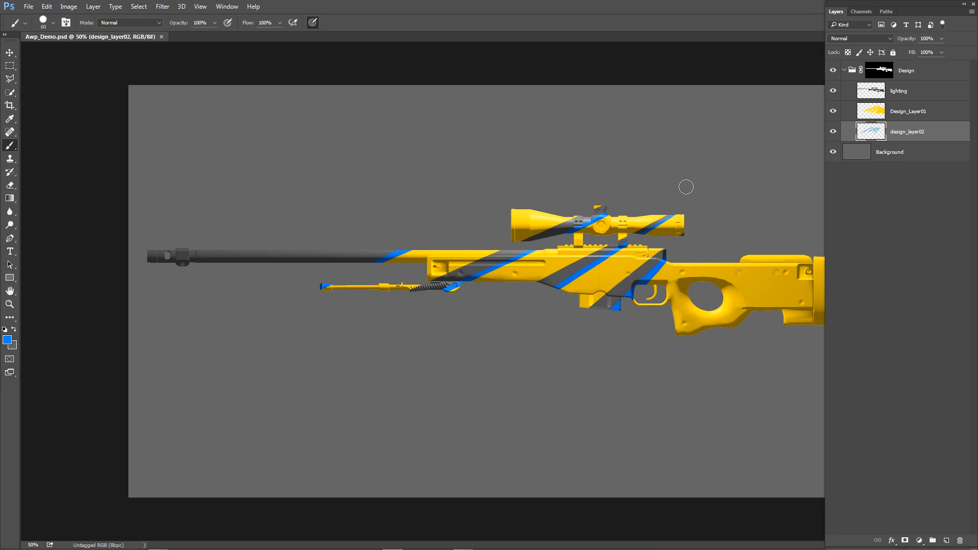
- Switch to Blender, open the recent file Awp_3D_template.blend and choose Texture Paint mode for the weapon
key("alt+Tab")
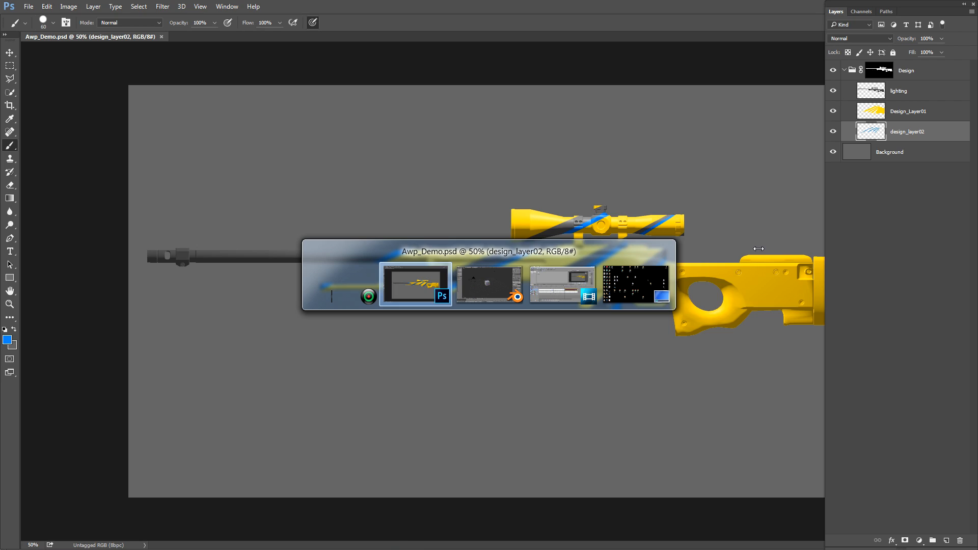
left_click(30, 18)
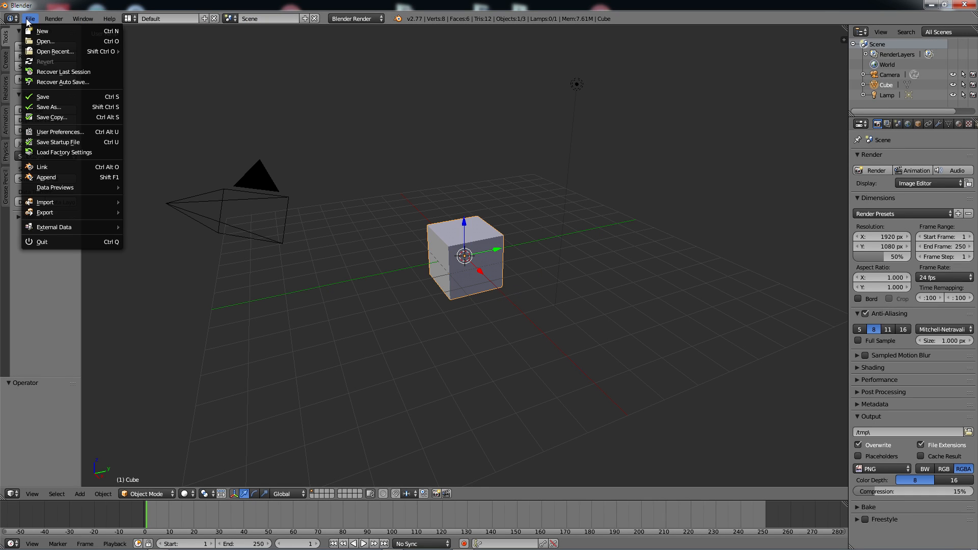
mouse_move(73, 53)
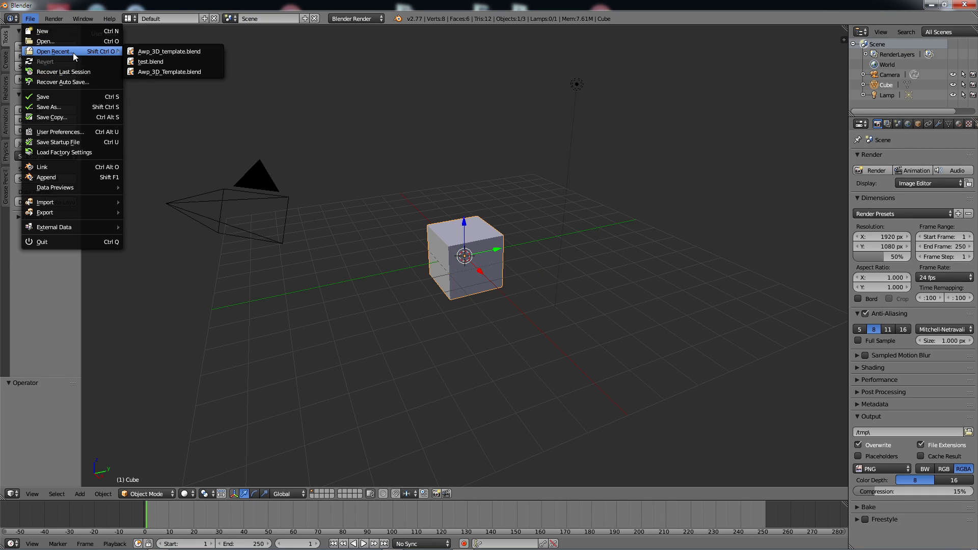
left_click(182, 51)
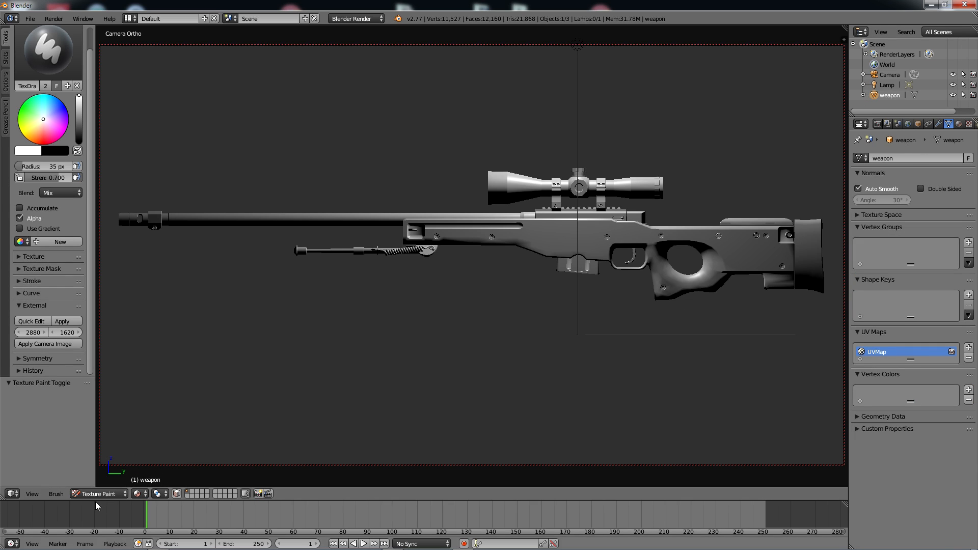
left_click(98, 494)
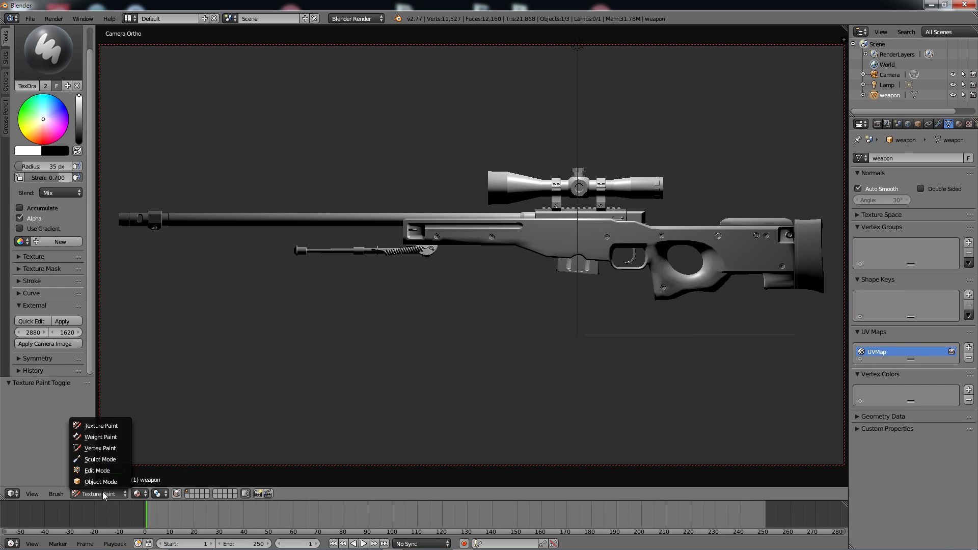
left_click(102, 425)
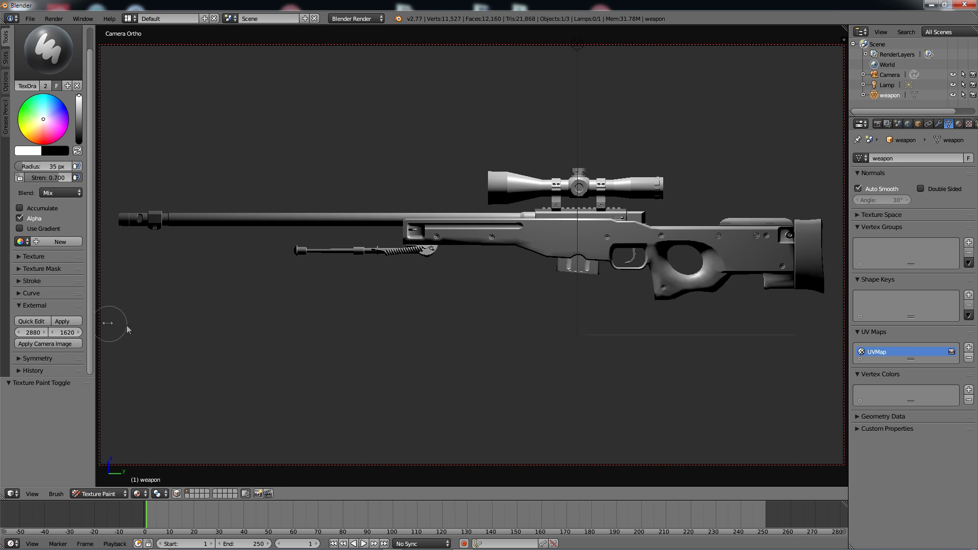
- Switch to Photoshop, check the pixel dimensions of Awp_Demo.psd without changing them, and return to Blender
key("alt+Tab")
left_click(68, 6)
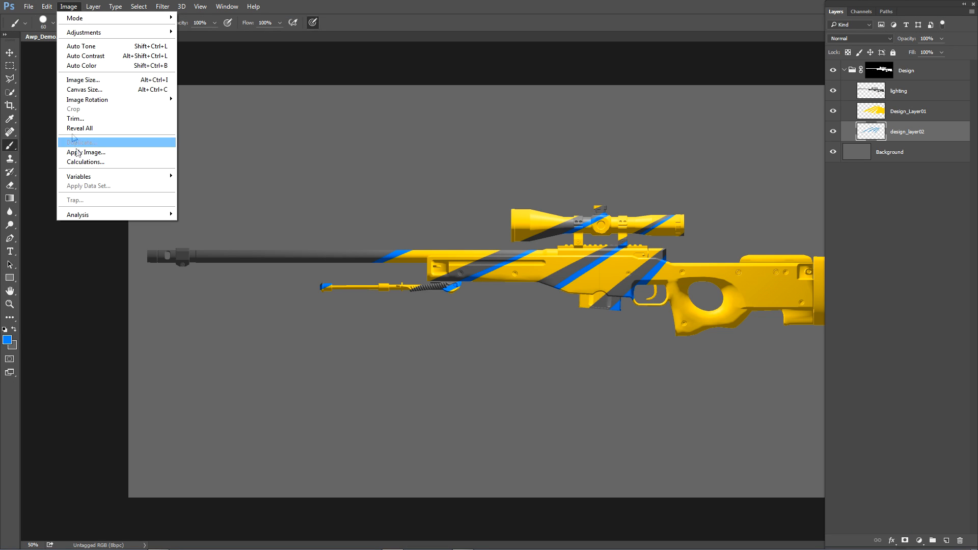
left_click(83, 79)
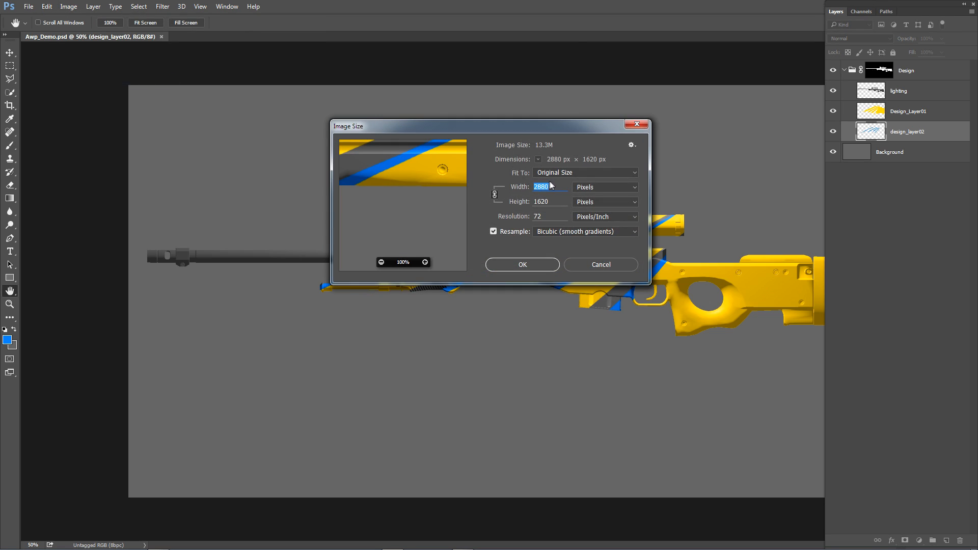
left_click(599, 260)
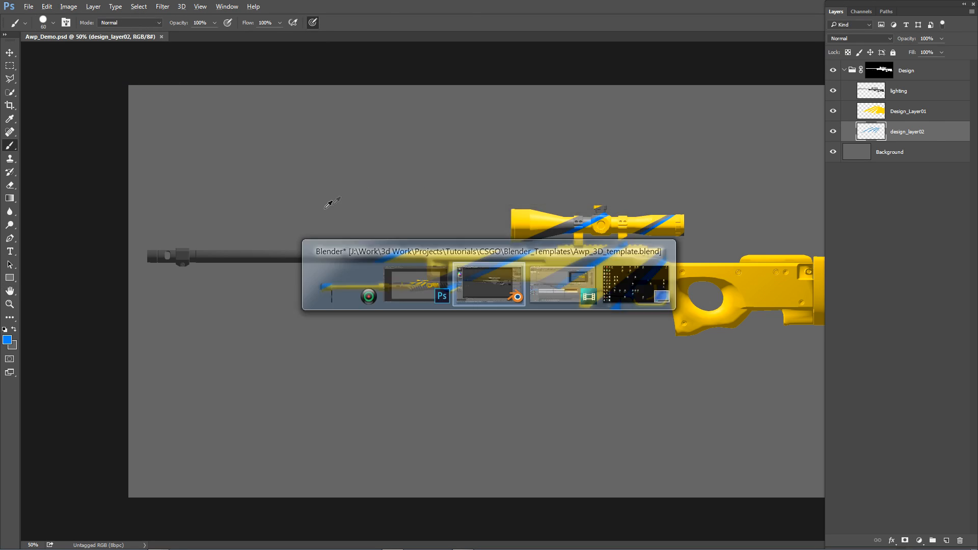
key("alt+Tab")
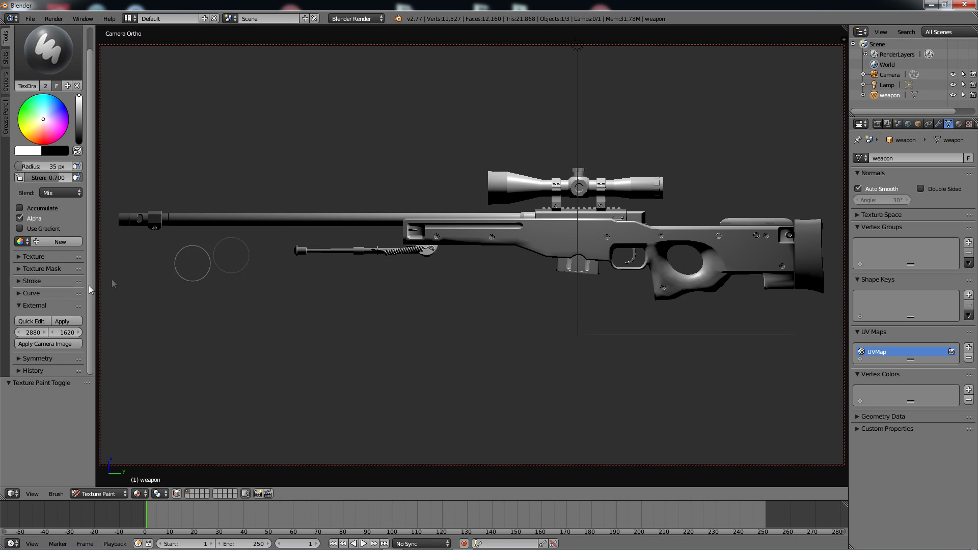
- Send the weapon's camera view to Photoshop with Quick Edit, and bring the Awp_Demo.psd document to the front there
left_click(37, 323)
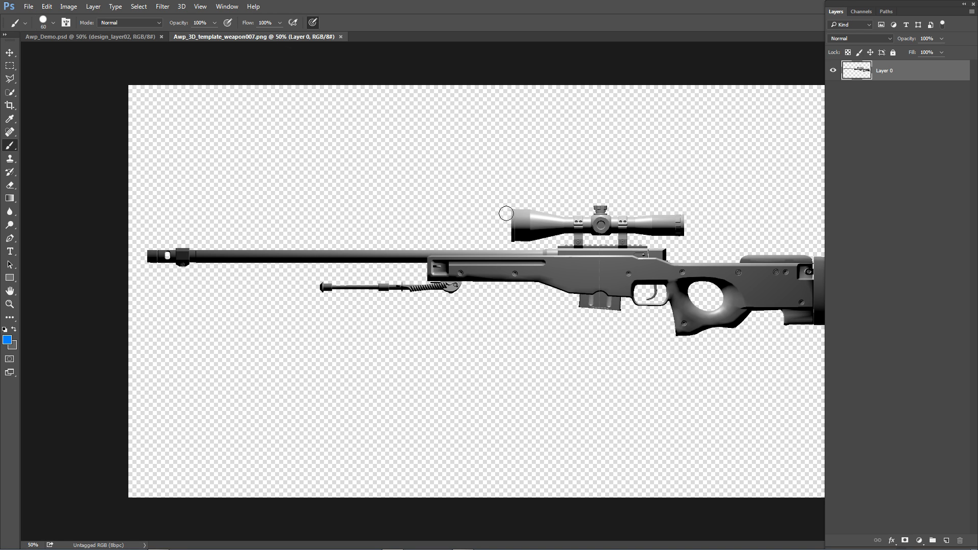
key("alt+Tab")
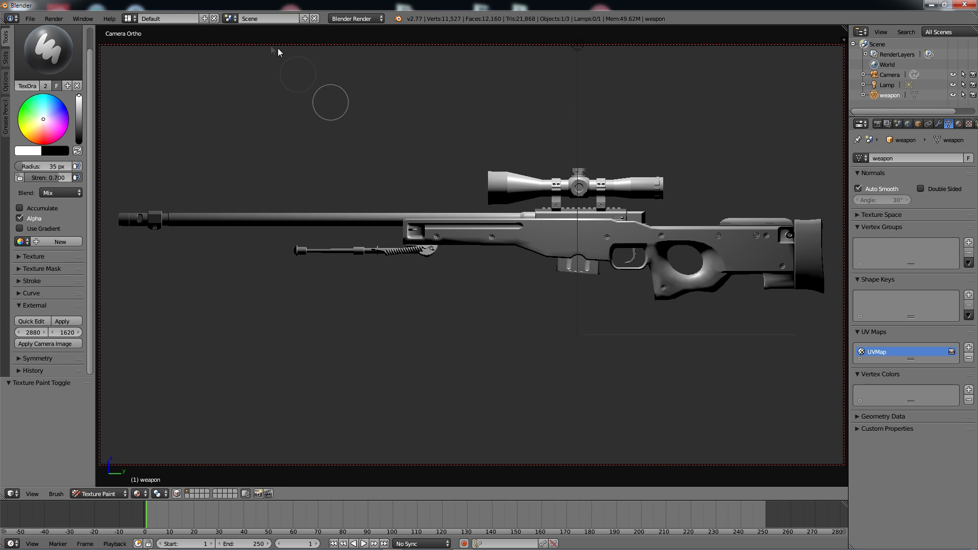
key("alt+Tab")
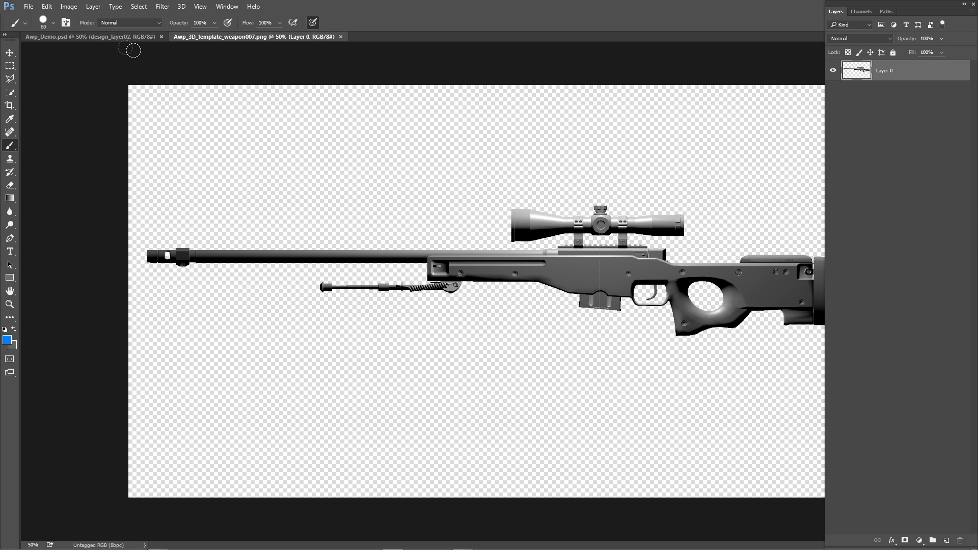
left_click(102, 37)
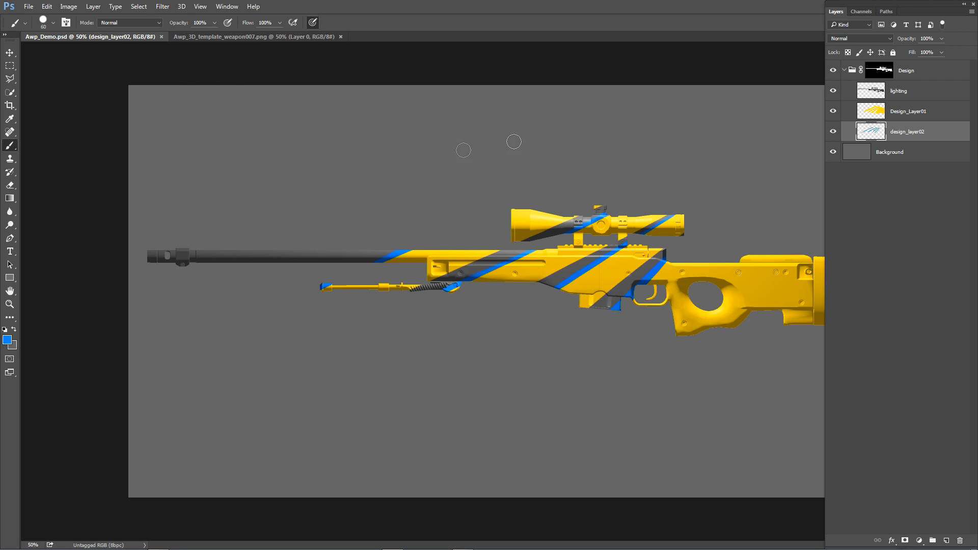
left_click(221, 37)
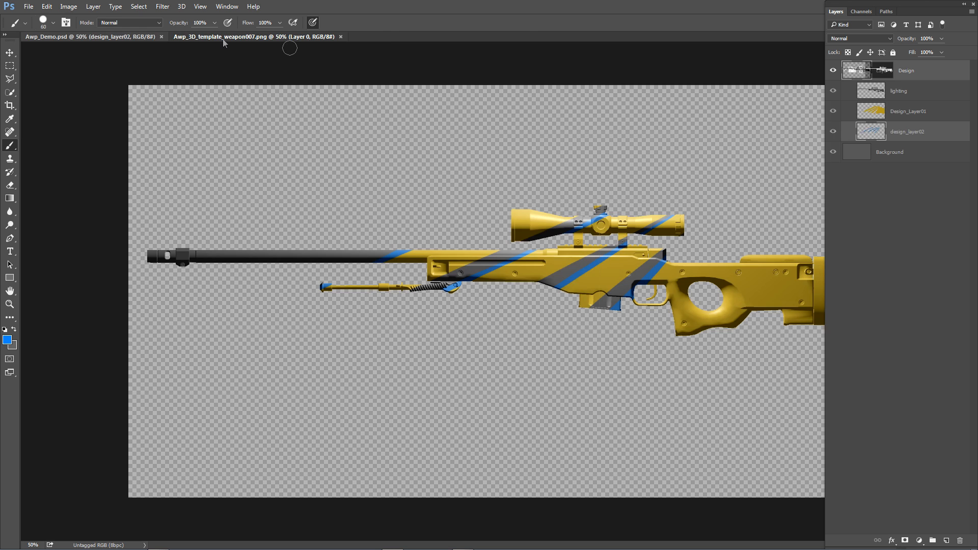
left_click(63, 36)
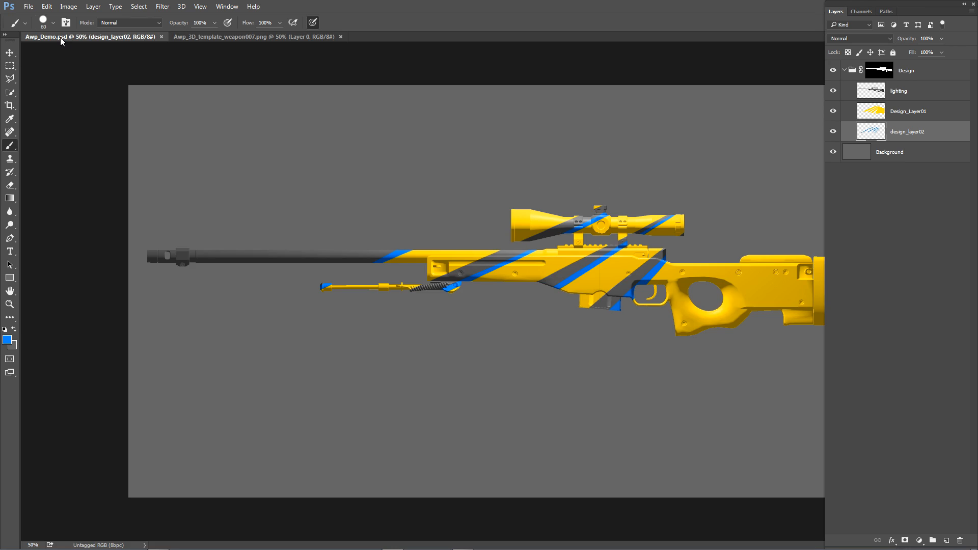
- Float Awp_Demo.psd, copy all its layers into the Awp_3D_template_weapon007.png document in the same position, and close Awp_Demo.psd
left_click_drag(60, 37, 513, 46)
left_click(906, 76)
left_click(921, 165)
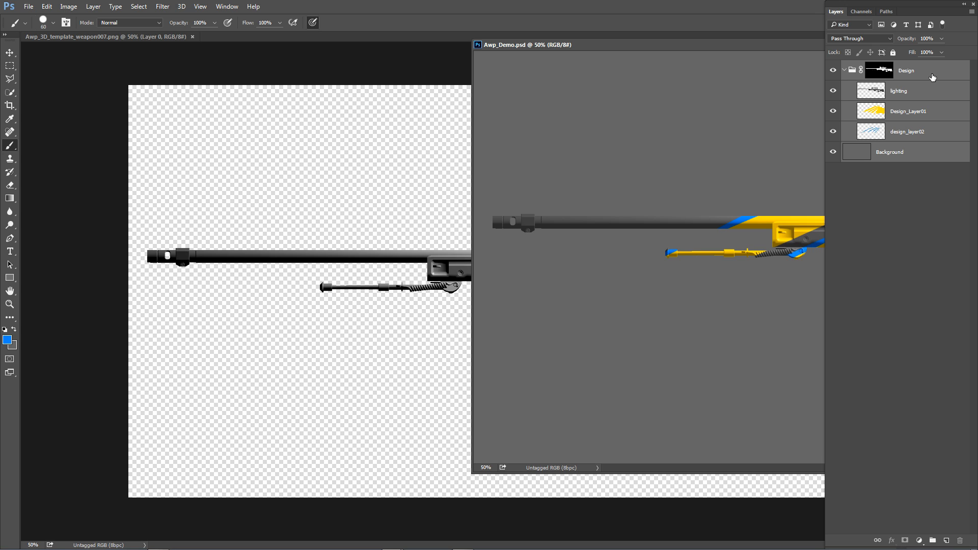
left_click_drag(933, 77, 391, 220)
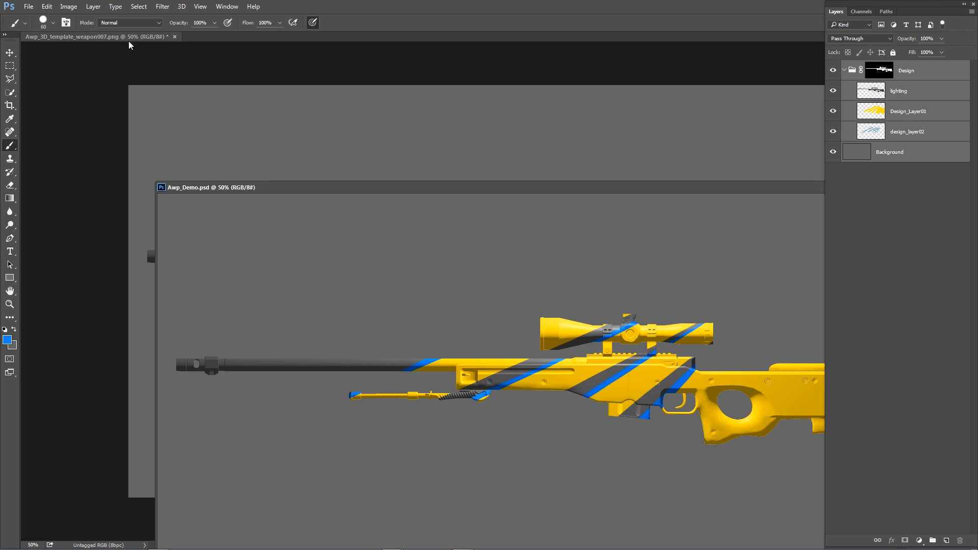
left_click_drag(411, 193, 212, 123)
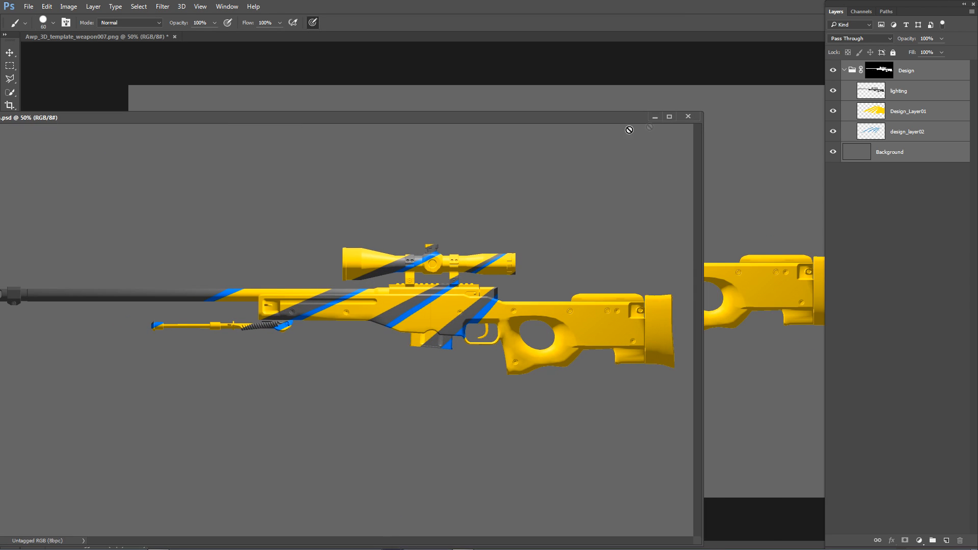
left_click(688, 117)
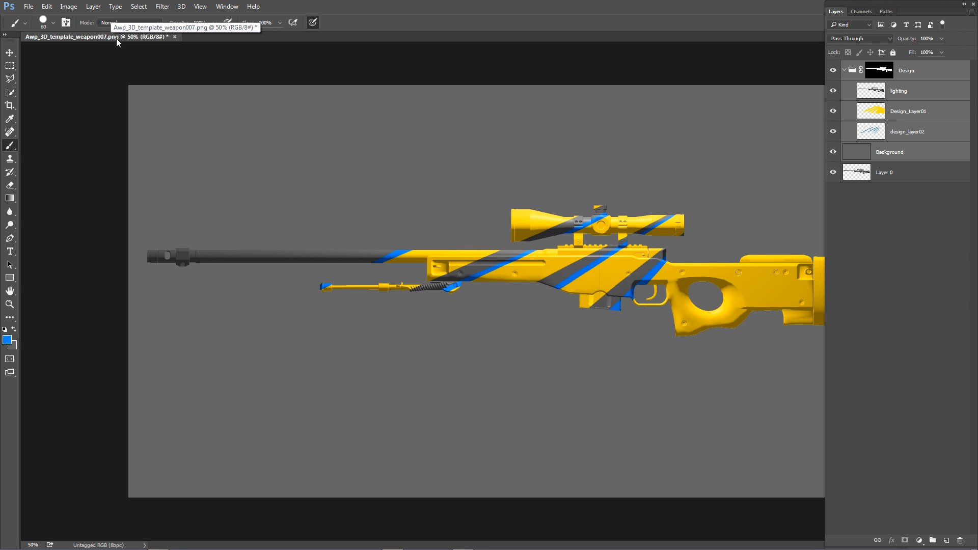
key("alt+Tab")
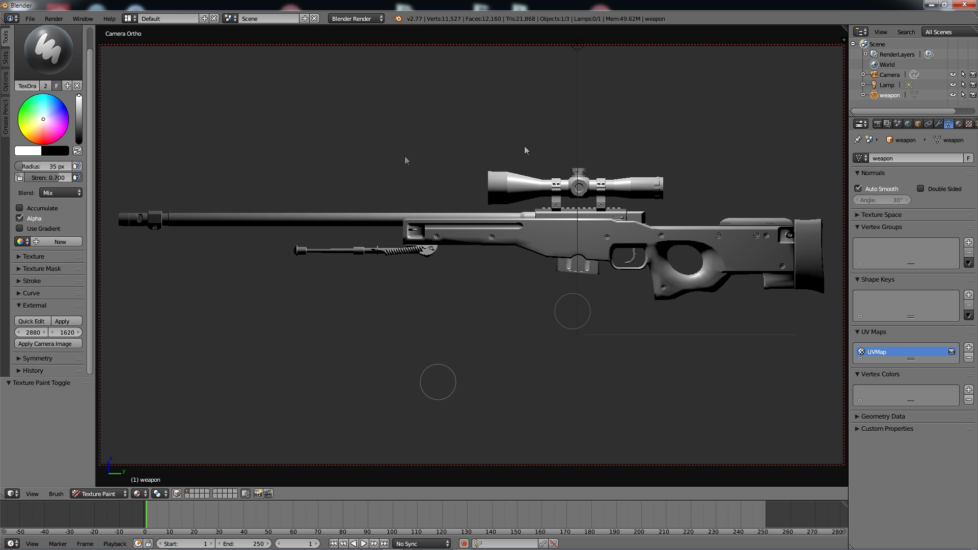
key("alt+Tab")
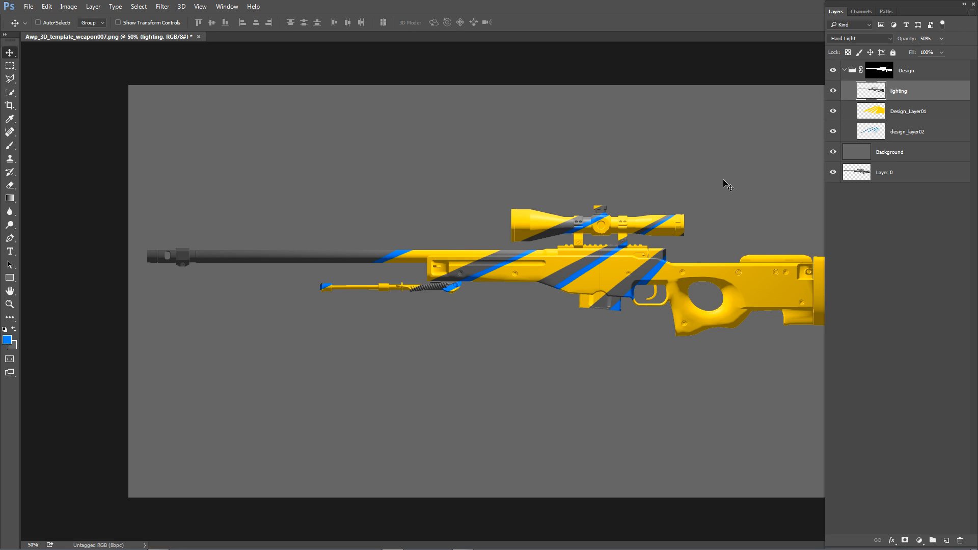
- Delete the lighting, Background and Layer 0 layers from Awp_3D_template_weapon007.png, leaving only the painted design layers
left_click(880, 175)
left_click(885, 158, "shift")
left_click(905, 91, "ctrl")
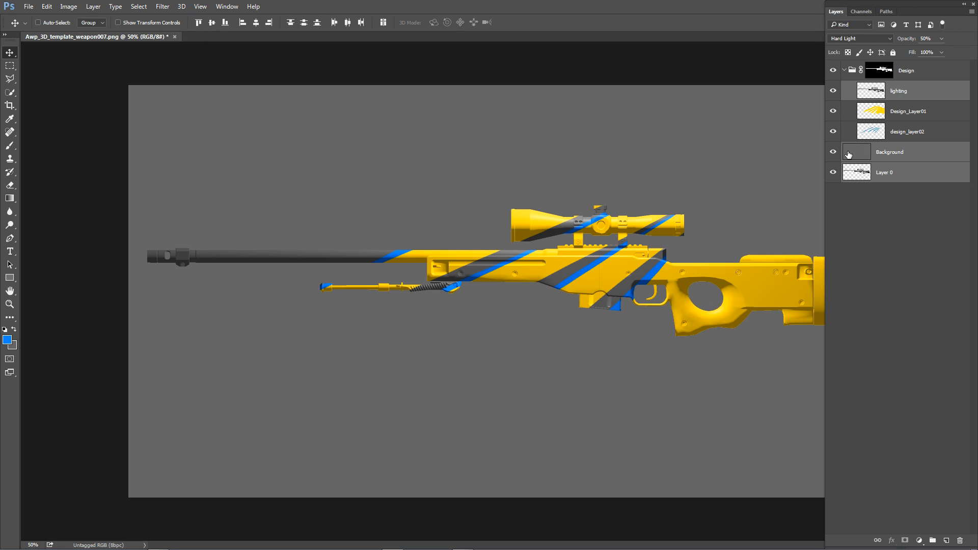
left_click_drag(916, 151, 959, 538)
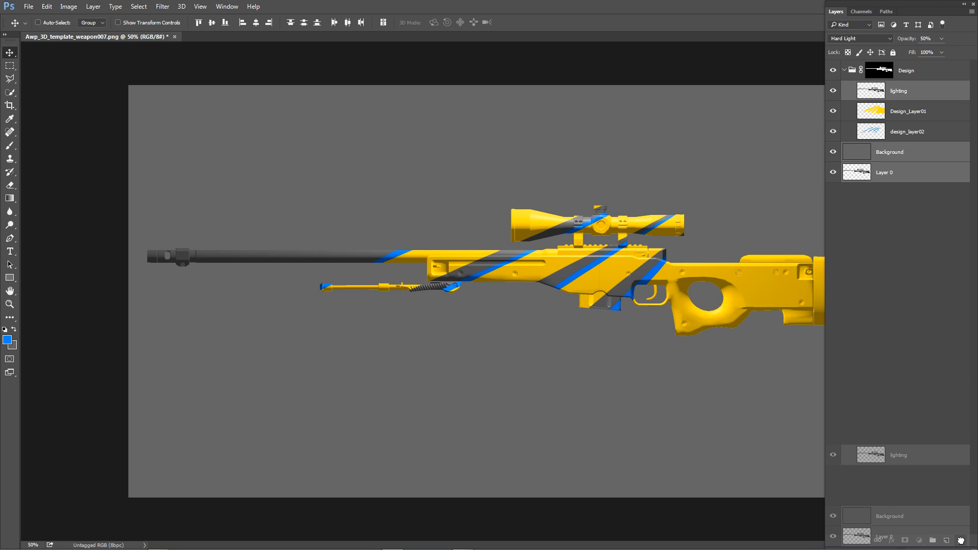
left_click_drag(961, 540, 961, 540)
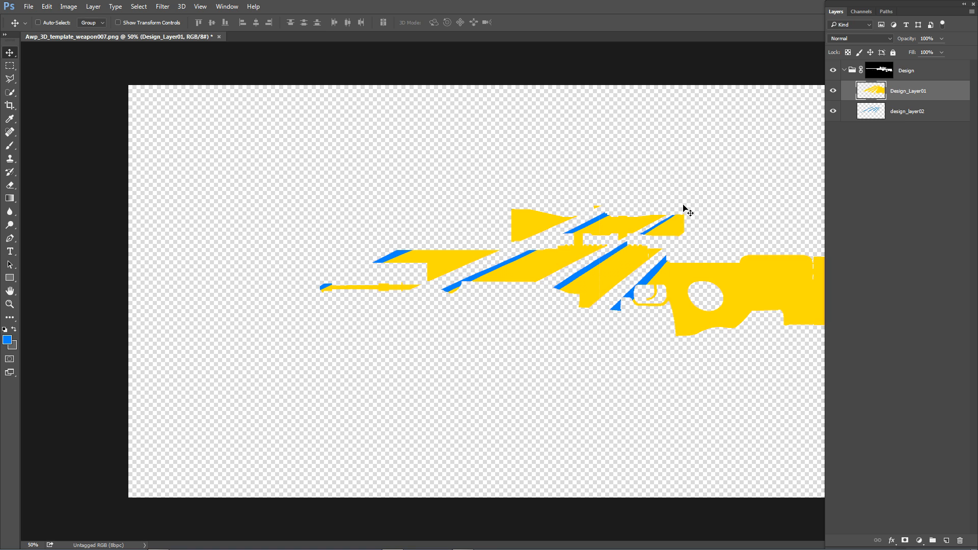
- Delete the layer mask of the Design group and merge the group into a single layer
left_click(880, 74)
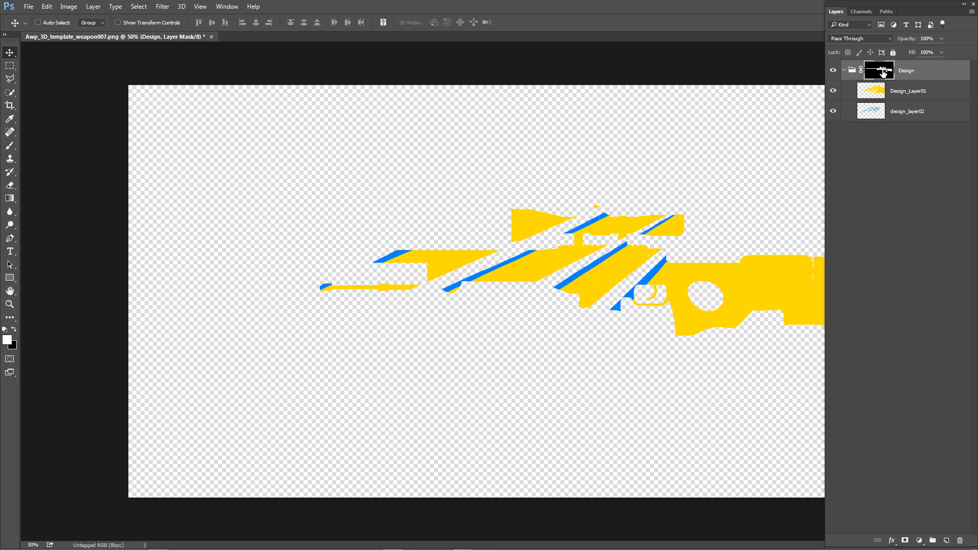
left_click_drag(881, 76, 961, 539)
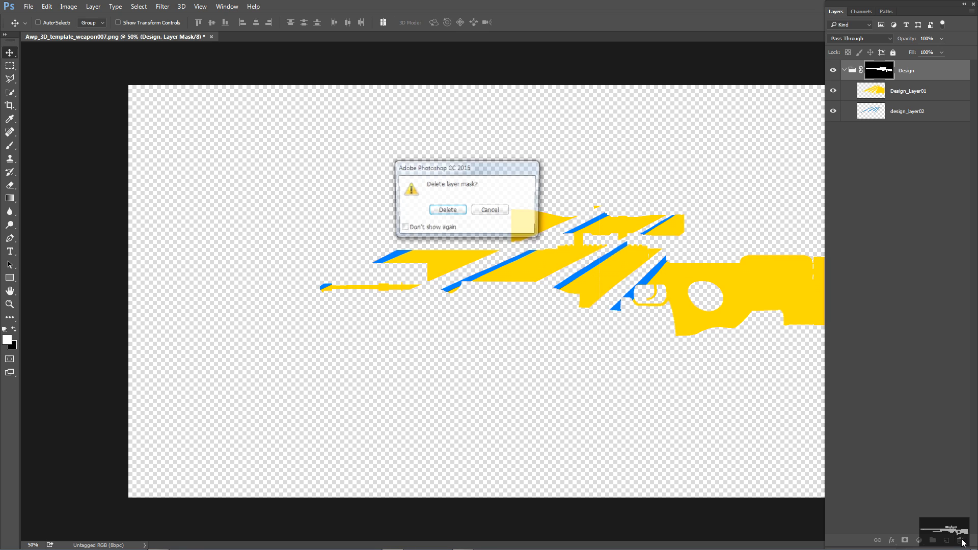
left_click(447, 211)
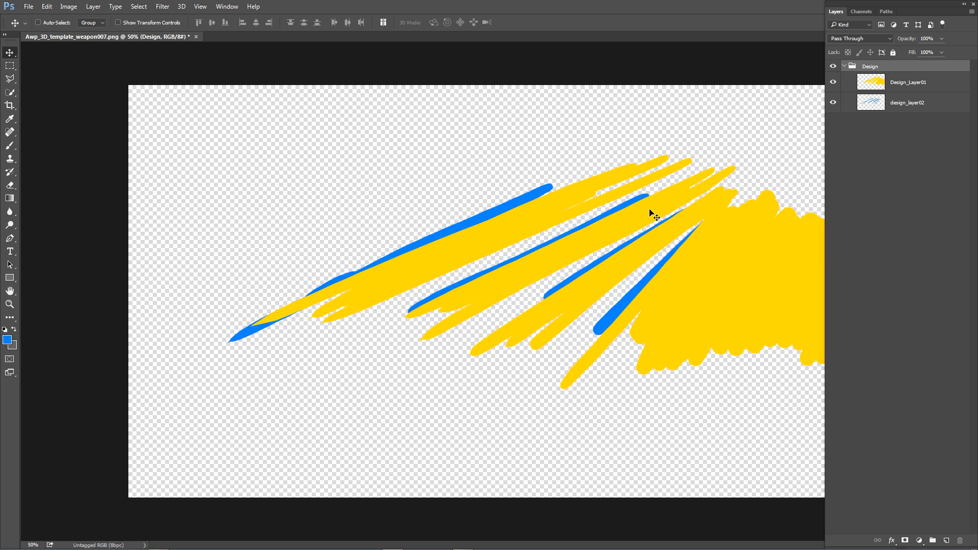
right_click(889, 70)
left_click(885, 66)
right_click(910, 68)
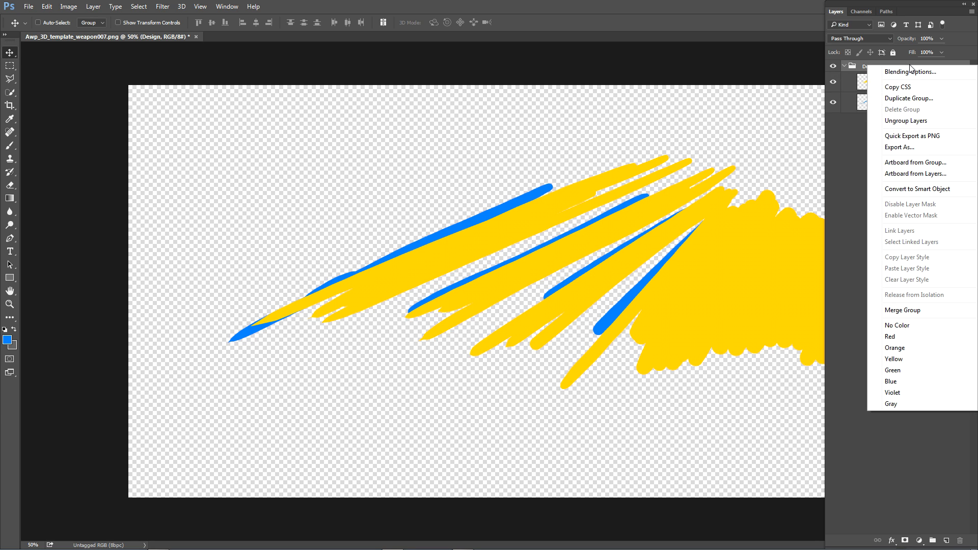
left_click(926, 312)
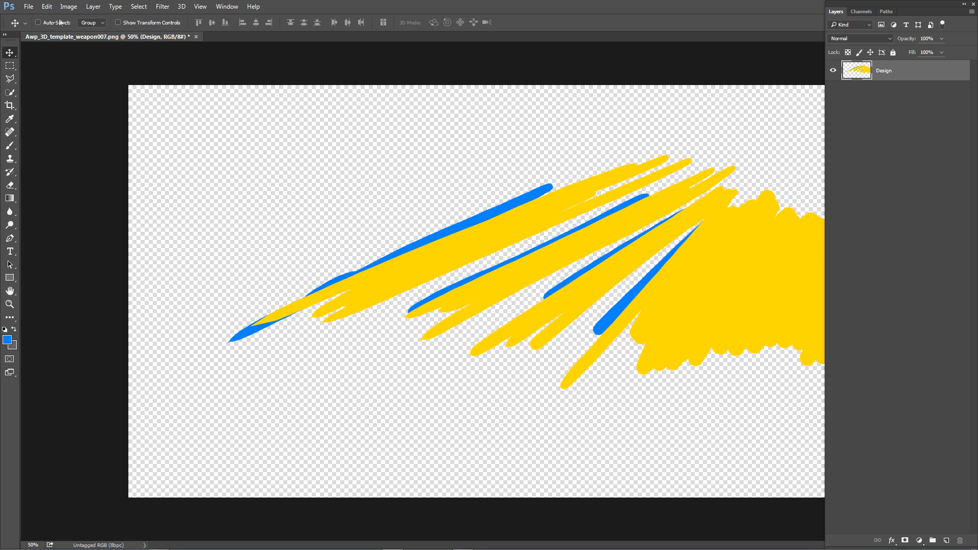
- Save Awp_3D_template_weapon007.png, switch to Blender, and apply the externally edited image to the weapon's texture
left_click(33, 8)
left_click(57, 108)
key("alt+Tab")
key("alt+Tab")
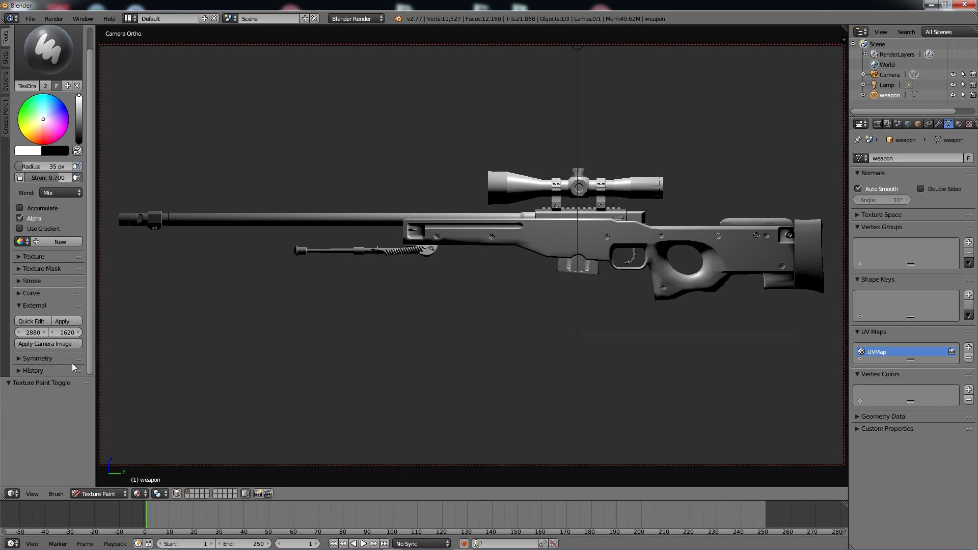
left_click(70, 322)
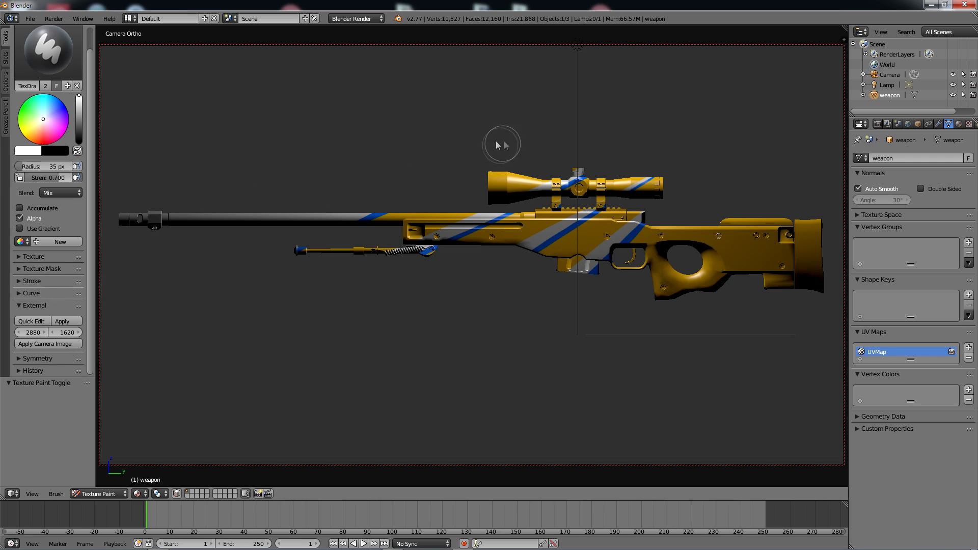
- Leave the camera view for the left view and inspect the applied design on the weapon in perspective
left_click(32, 494)
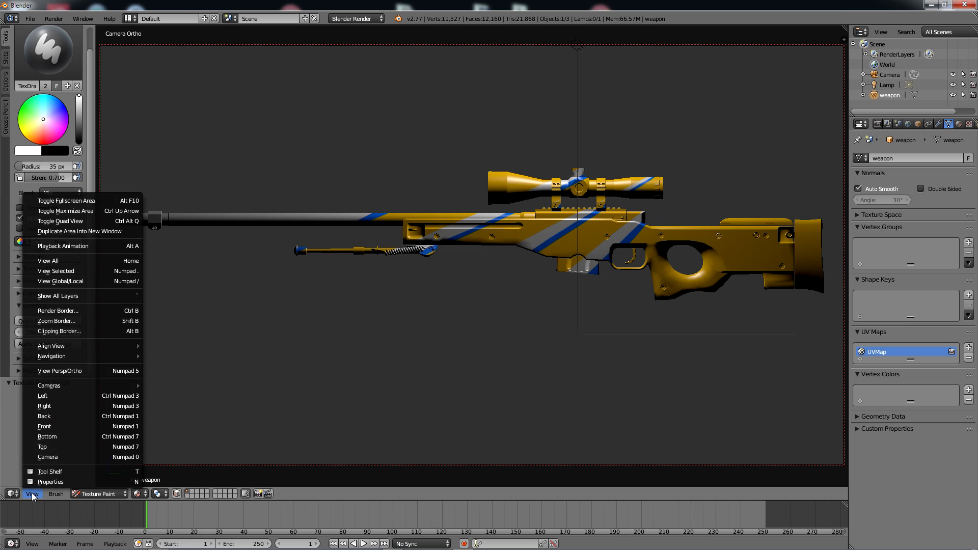
left_click(48, 394)
middle_click_drag(660, 154, 601, 410)
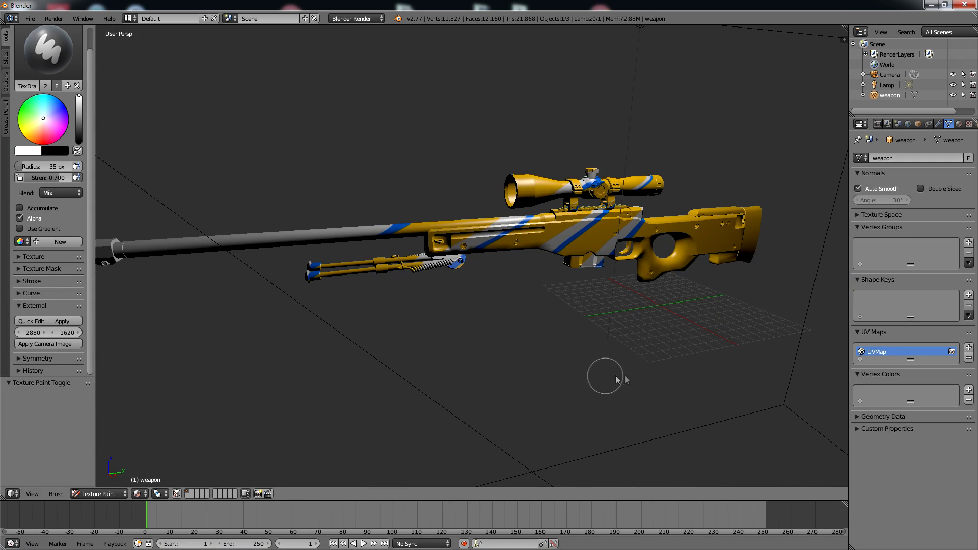
middle_click_drag(500, 312, 484, 157)
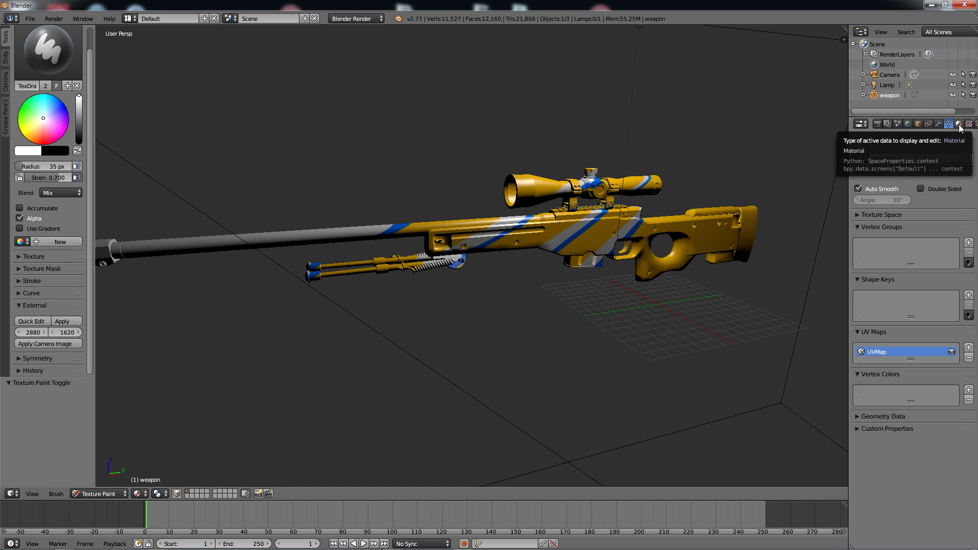
- Preview the weapon with its material set to Shadeless, turn Shadeless off again, and inspect the shaded design
left_click(960, 127)
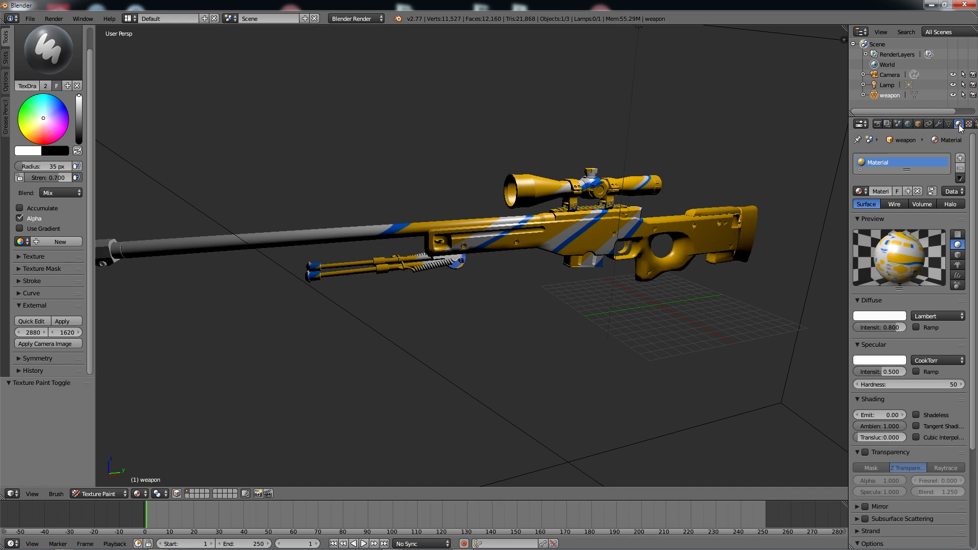
left_click(916, 414)
mouse_move(457, 131)
middle_mouse_down()
mouse_move(546, 146)
mouse_move(683, 130)
mouse_move(462, 135)
mouse_move(409, 126)
mouse_move(362, 93)
mouse_move(318, 93)
mouse_move(283, 117)
mouse_move(340, 137)
mouse_move(443, 133)
middle_mouse_up()
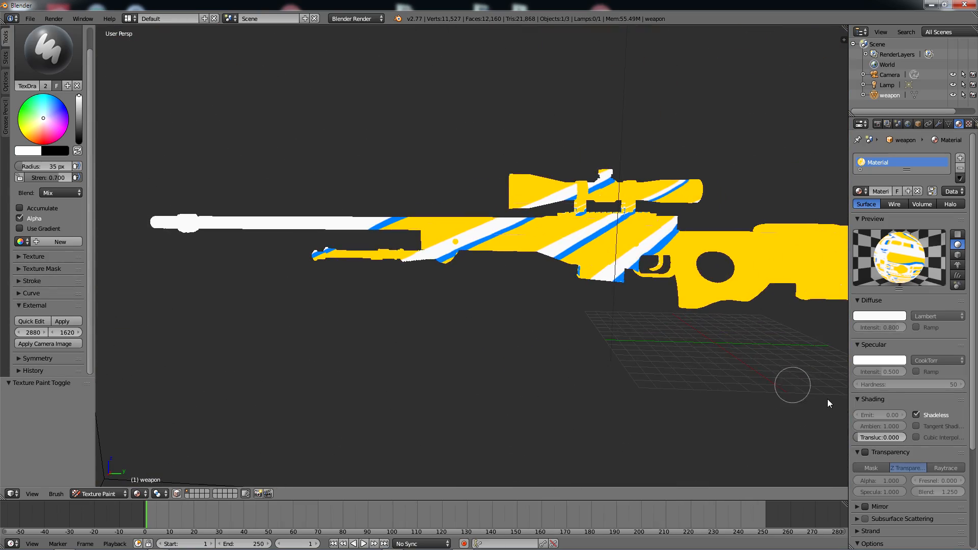
left_click(916, 415)
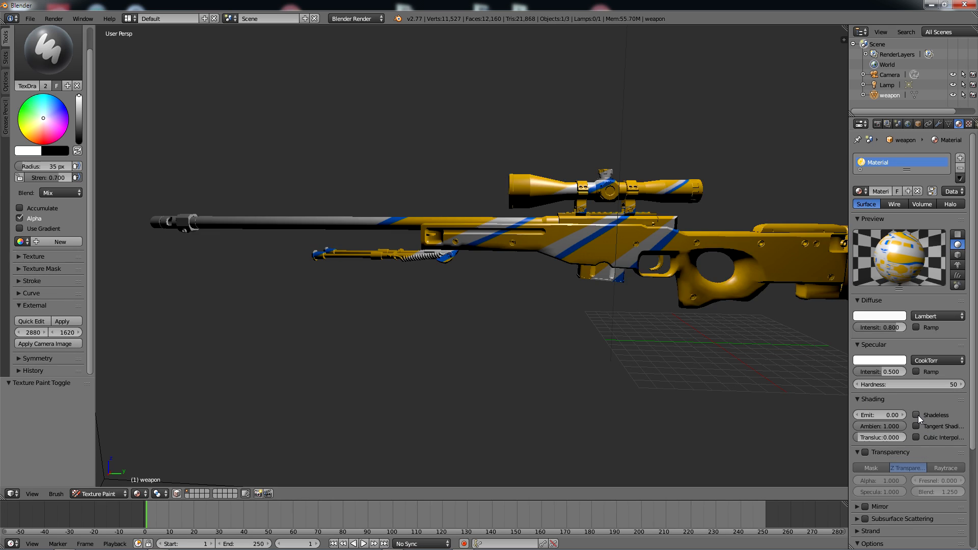
middle_click_drag(642, 356, 611, 353)
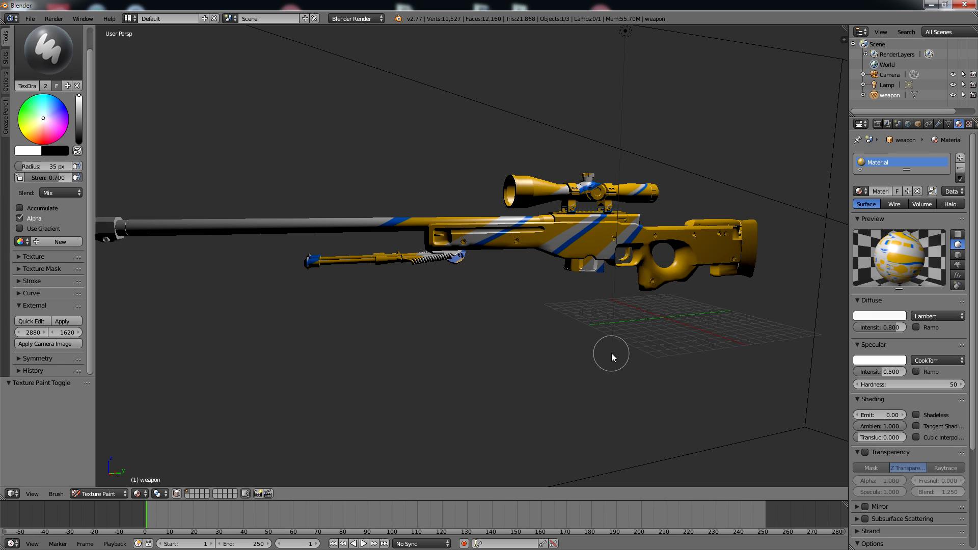
middle_click_drag(611, 353, 717, 118)
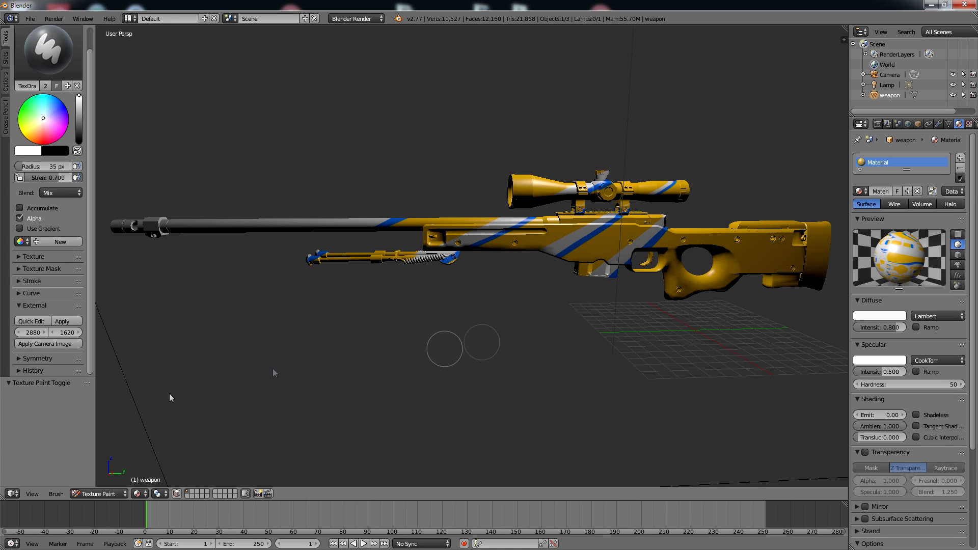
- Switch the 3D viewport to the UV/Image Editor and show the whole Template texture
left_click(14, 498)
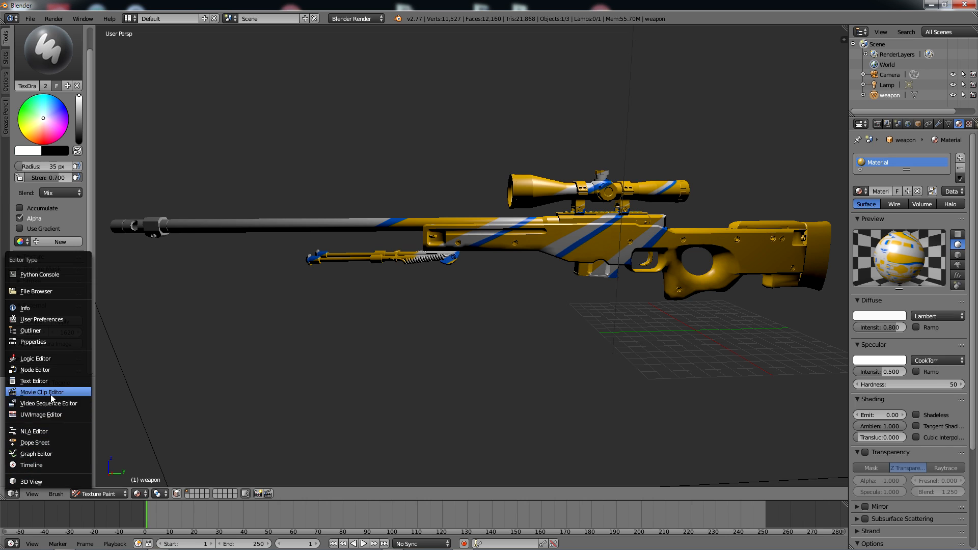
left_click(64, 416)
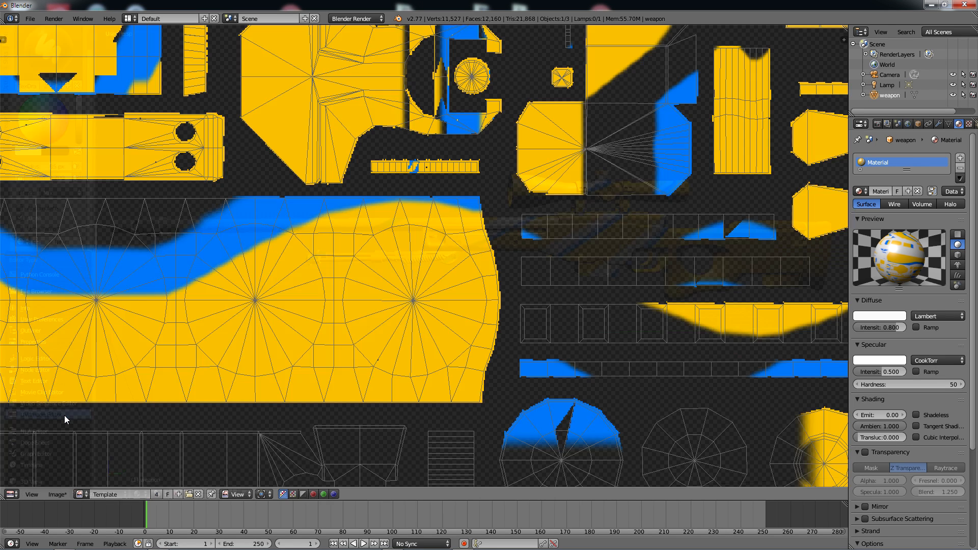
key("Home")
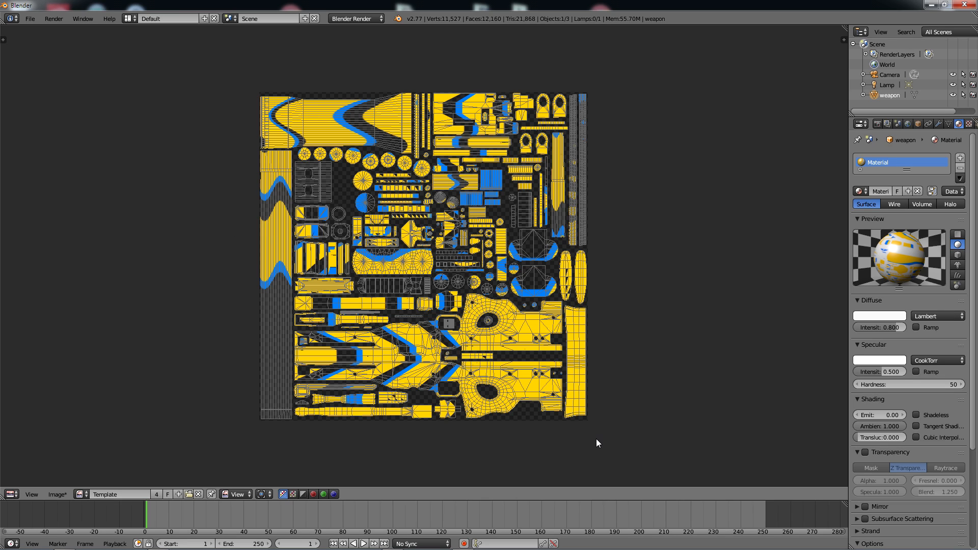
- Save the Template texture as a new PNG image named awp_demo
left_click(56, 495)
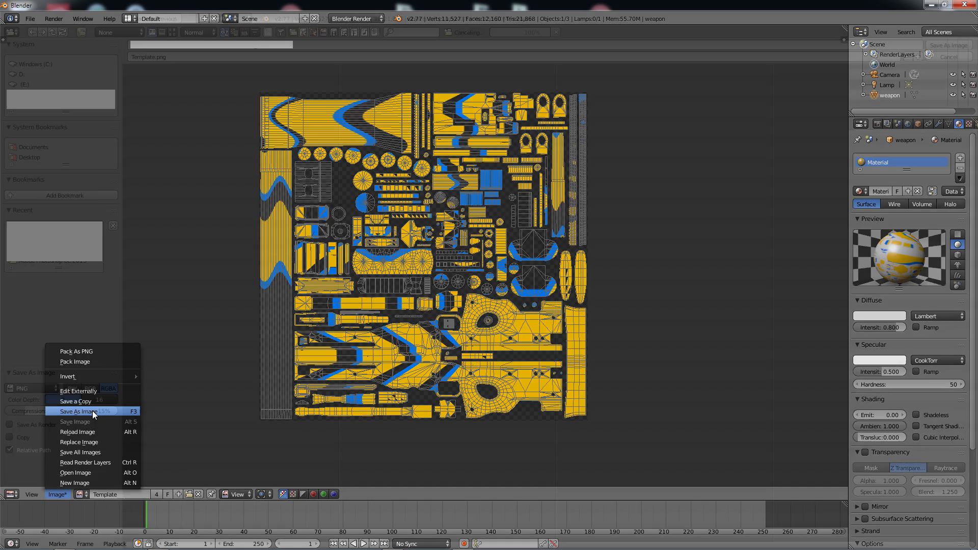
left_click(93, 411)
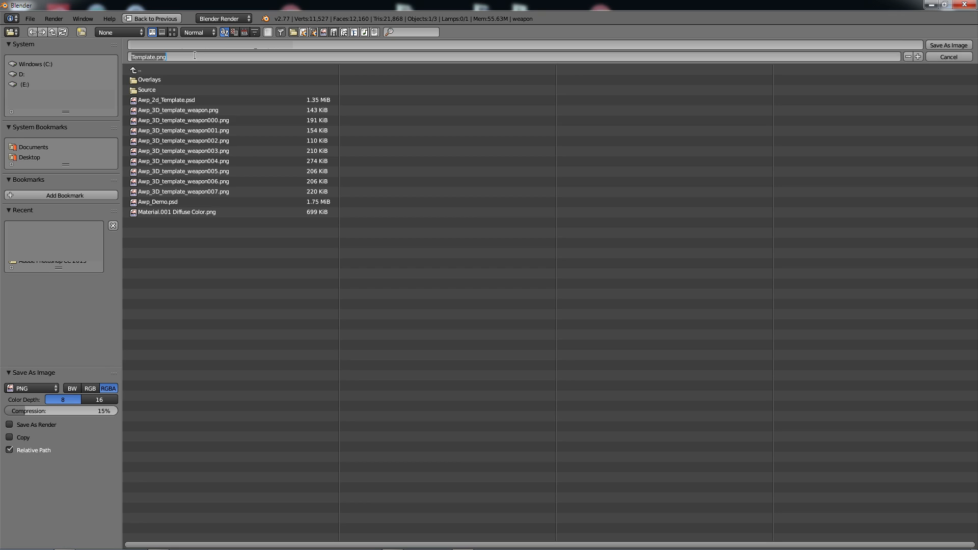
type("awp_demo")
key("Return")
left_click(958, 45)
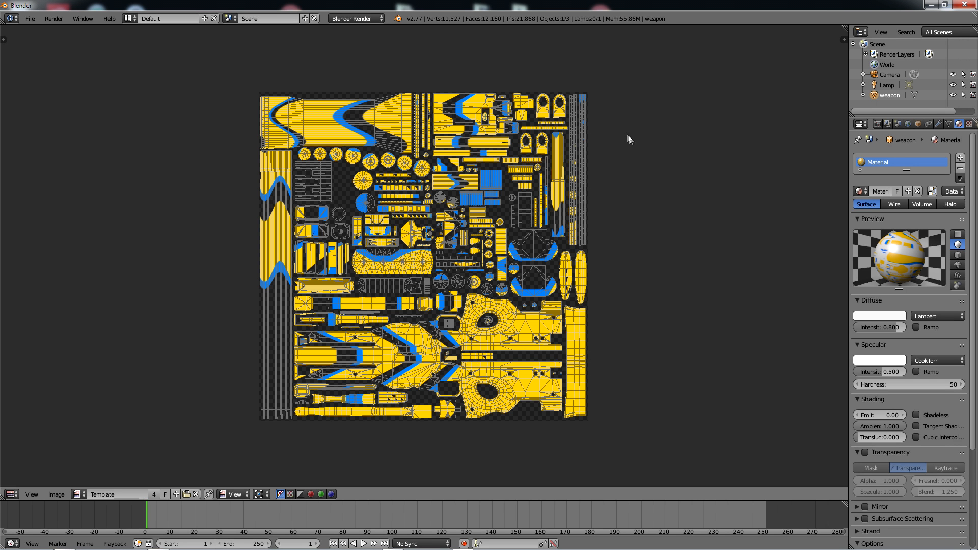
- Switch to Photoshop, close Awp_3D_template_weapon007.png, and open the exported awp_demo.png texture
key("alt+Tab")
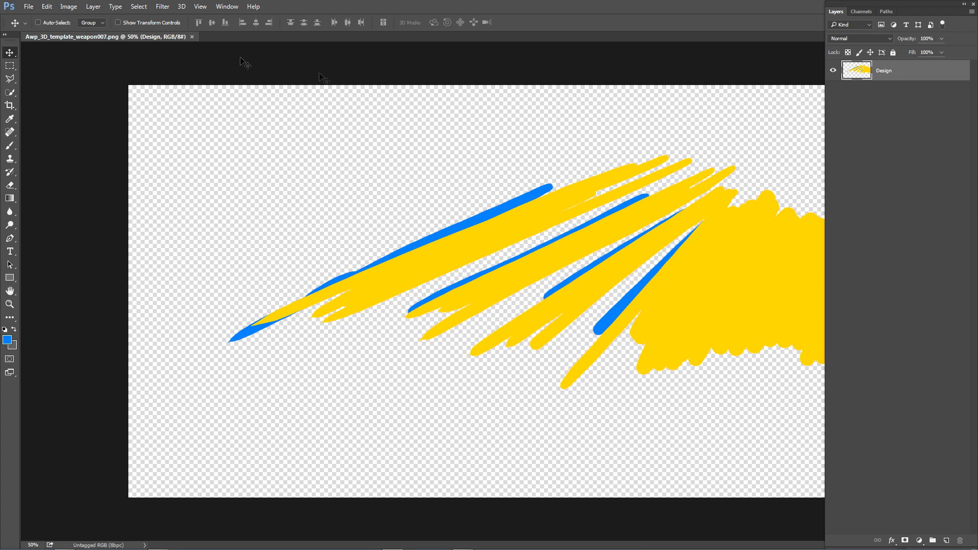
left_click(192, 36)
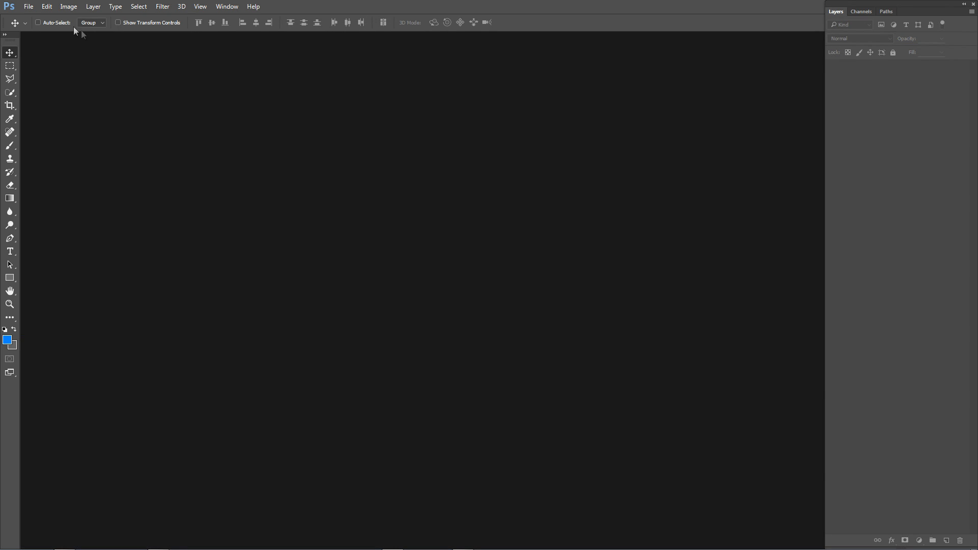
left_click(29, 7)
left_click(102, 27)
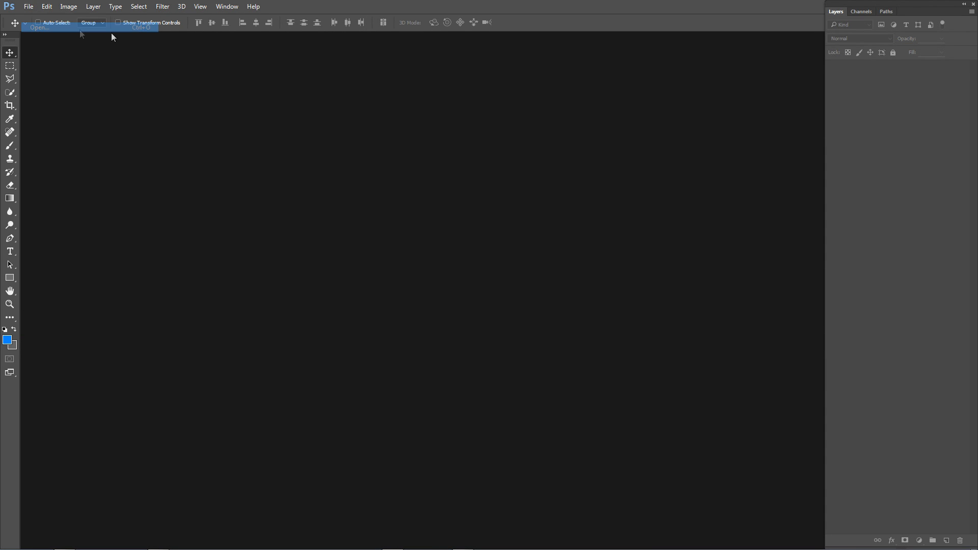
scroll(662, 288, "down", 2)
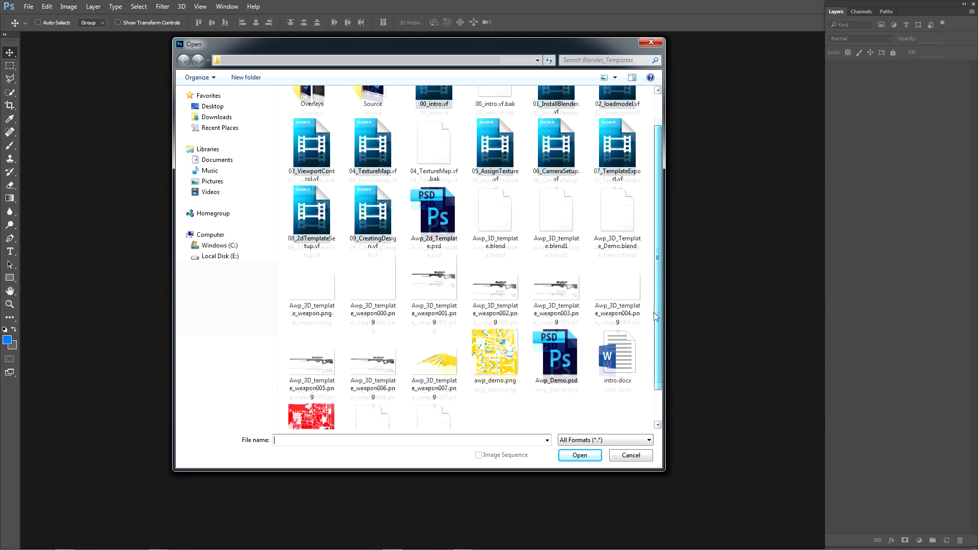
double_click(491, 313)
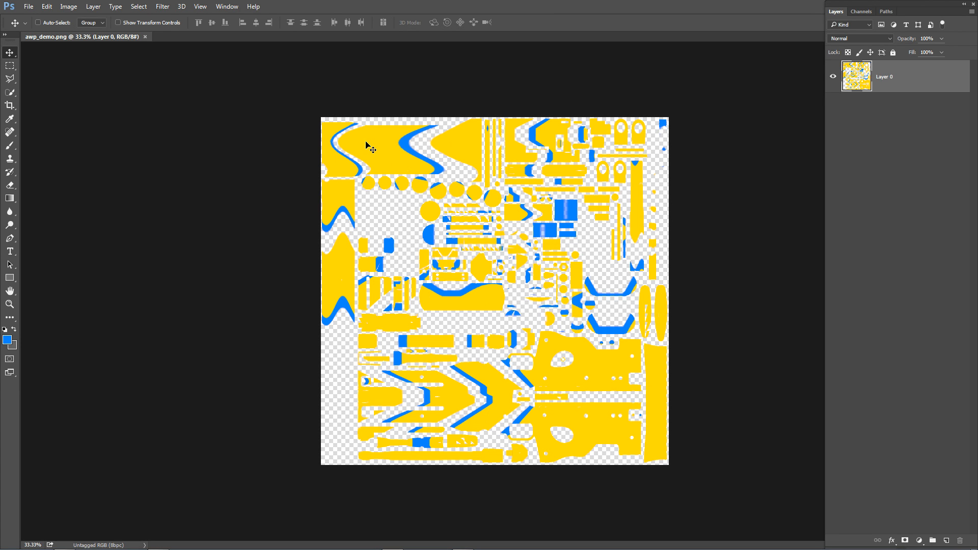
- Add a new layer beneath Layer 0 and fill it with the swatch's dark grey using the Paint Bucket
key("z")
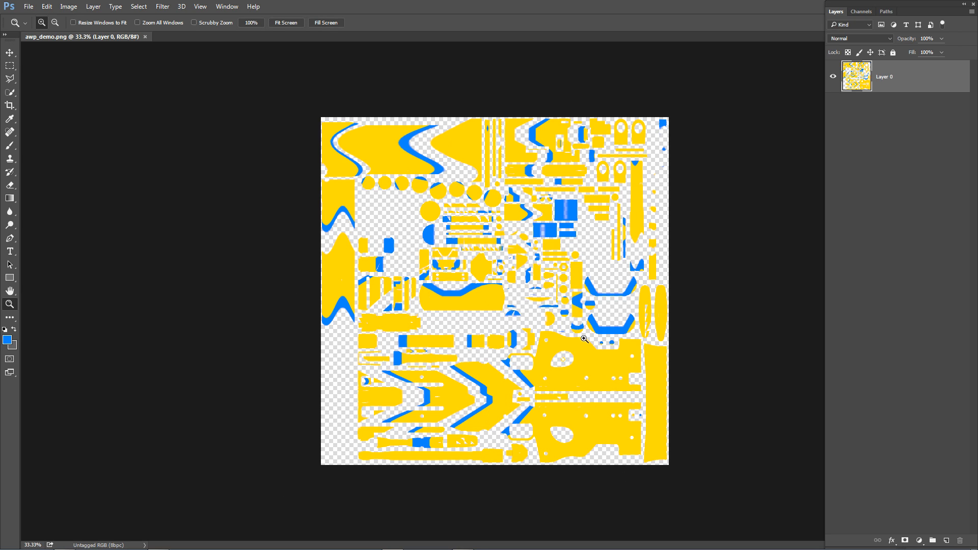
left_click(537, 330)
key("b")
key("x")
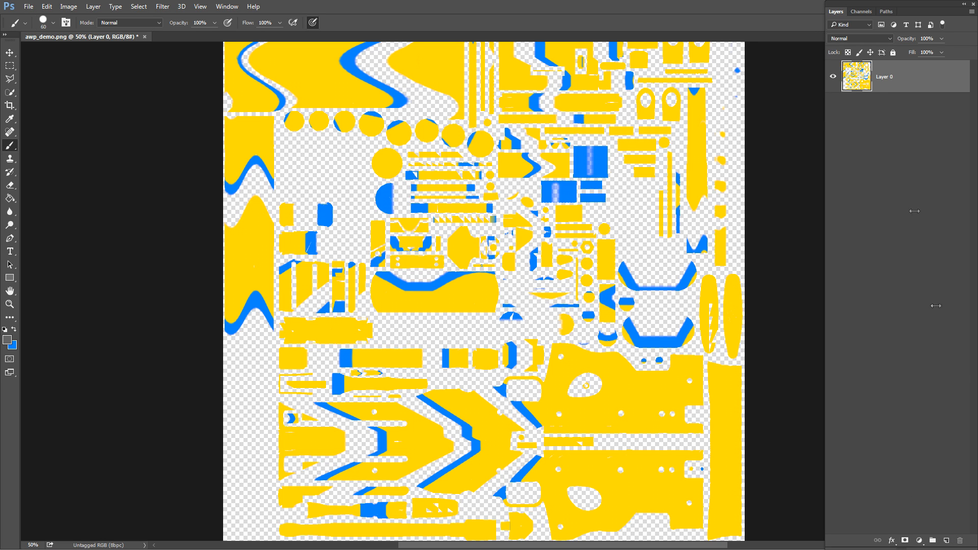
left_click(946, 542)
left_click_drag(897, 76, 900, 133)
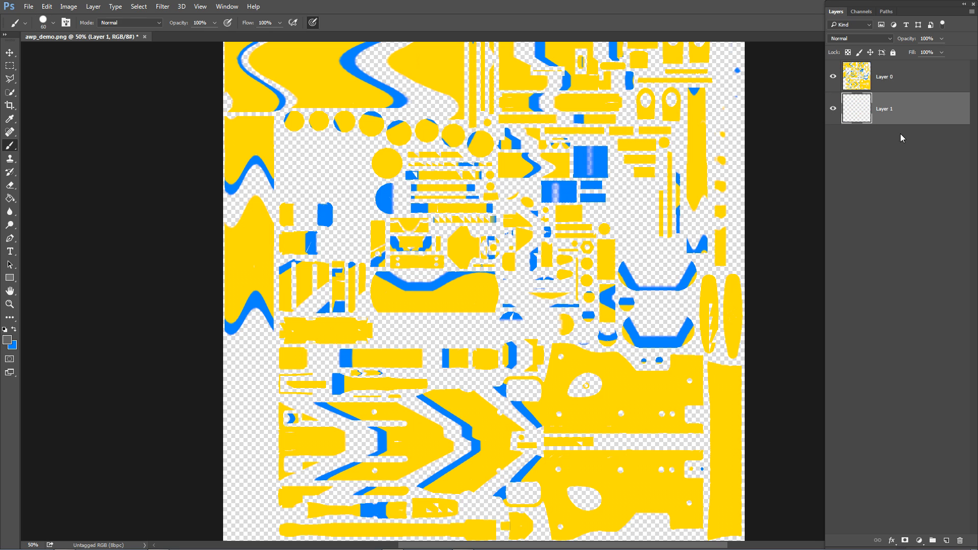
left_click(11, 198)
left_click(363, 238)
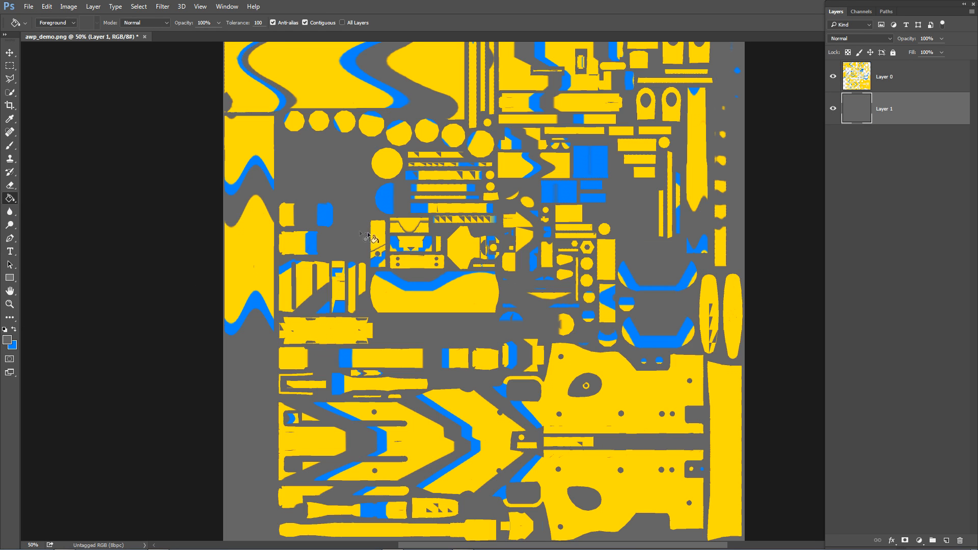